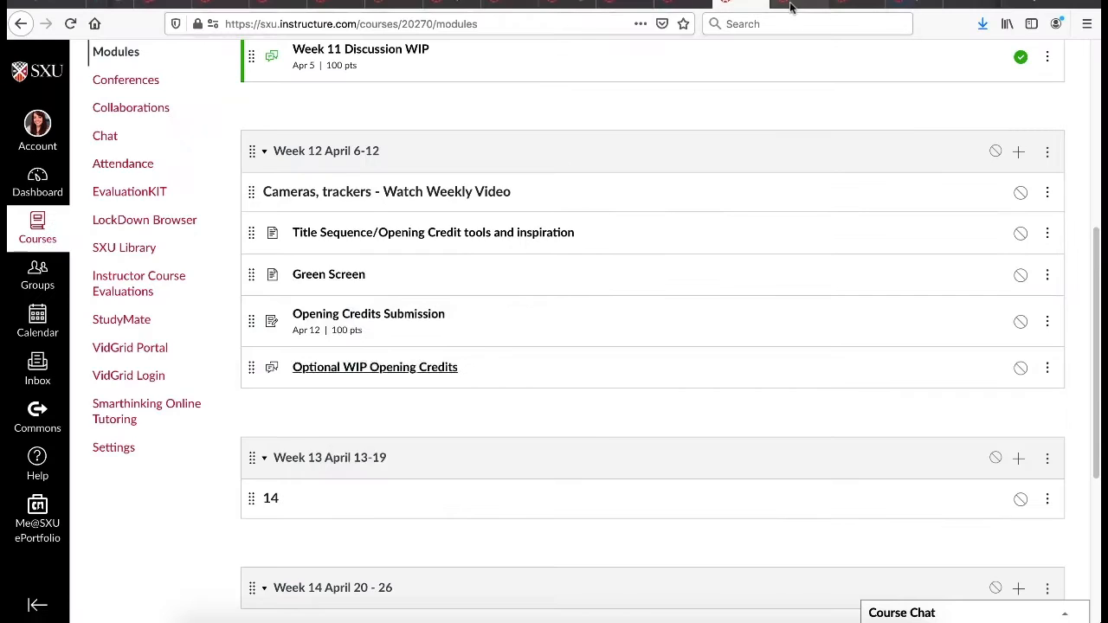
Open the Week 12 title sequence inspiration page and its Pond5 article on opening title trends in a new tab.
left_click(364, 230)
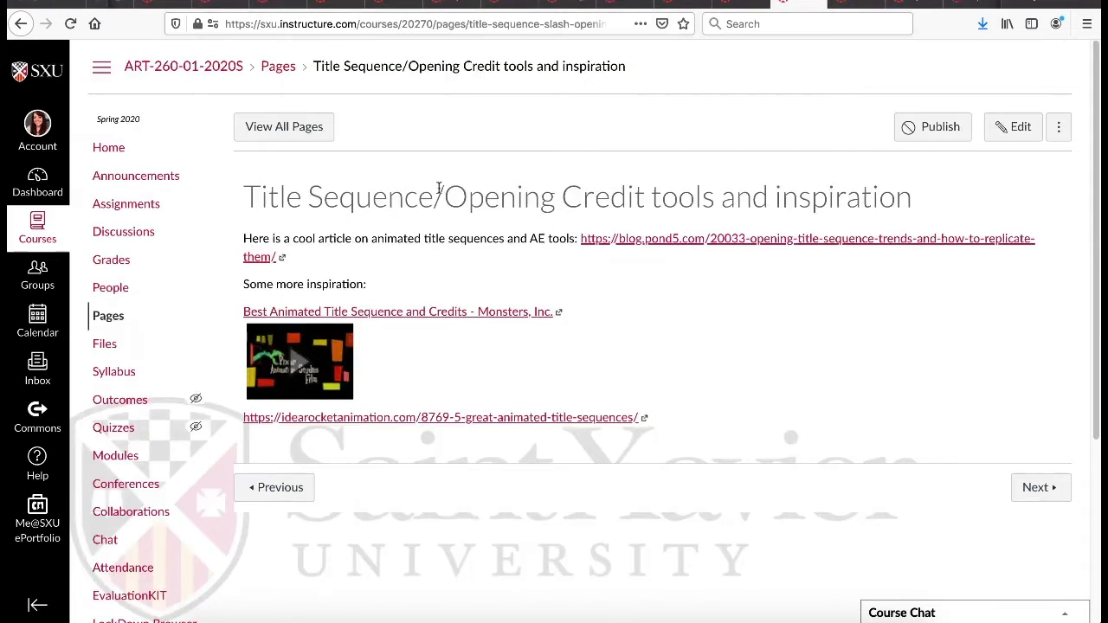
right_click(609, 239)
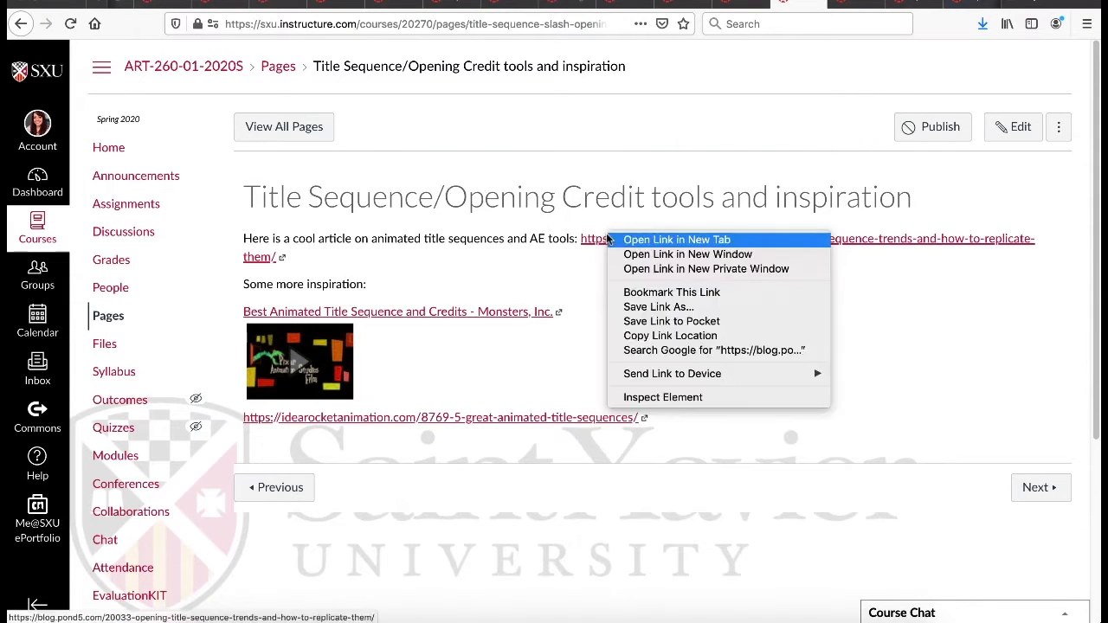
left_click(613, 241)
left_click(863, 4)
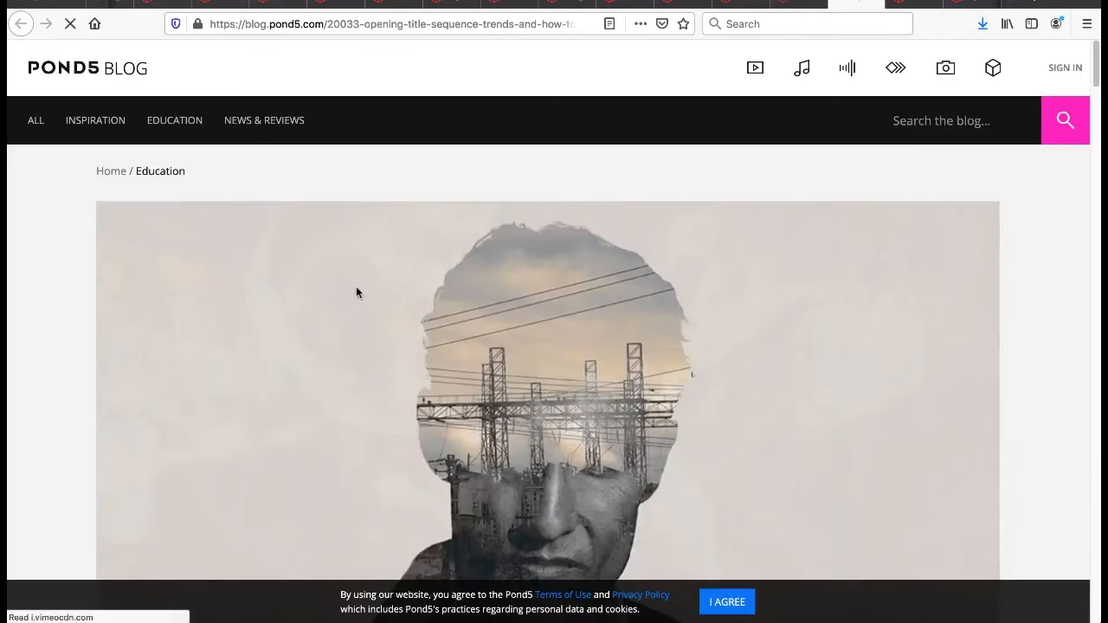
Examine the Pond5 article's title sequence examples and After Effects template suggestions, from the ink sequence through the double exposure section.
scroll(381, 303, "down", 10)
scroll(368, 320, "down", 6)
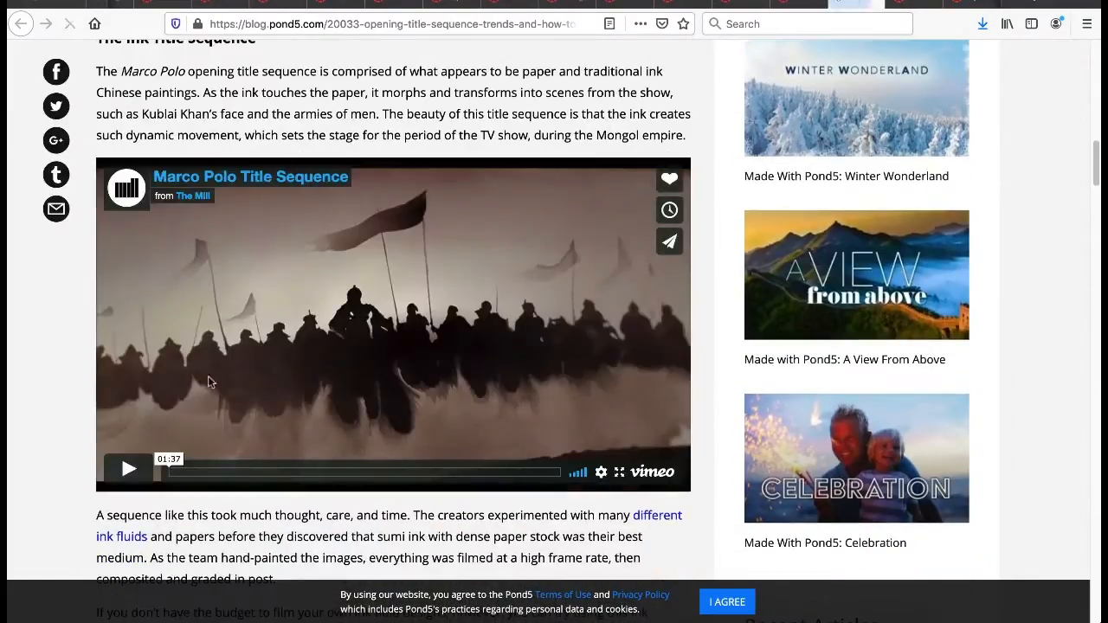
scroll(212, 372, "down", 3)
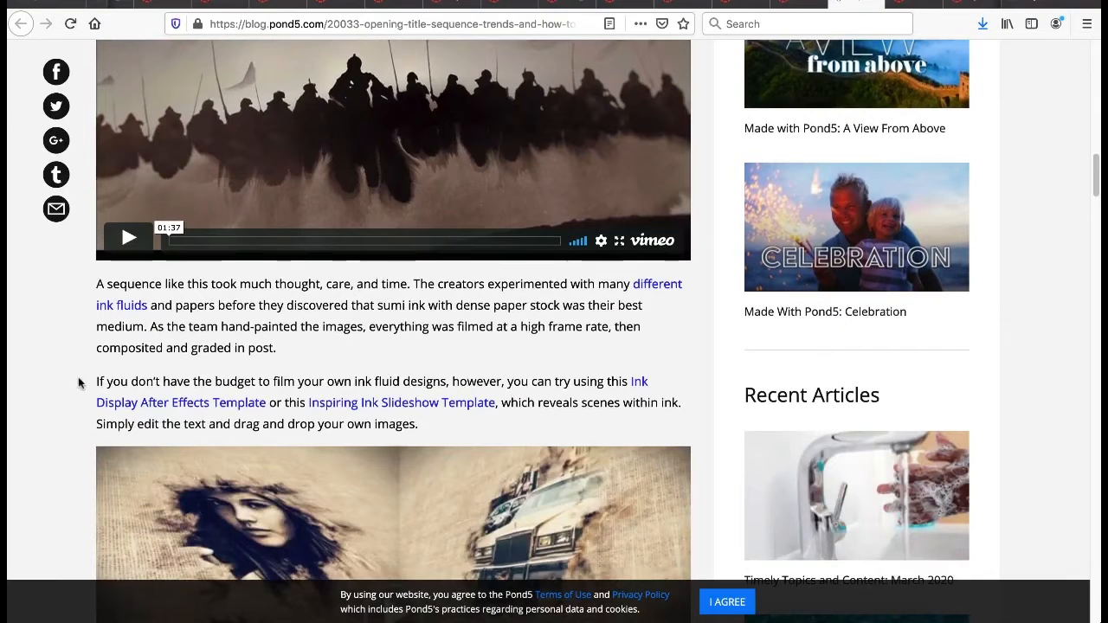
left_click_drag(78, 378, 495, 420)
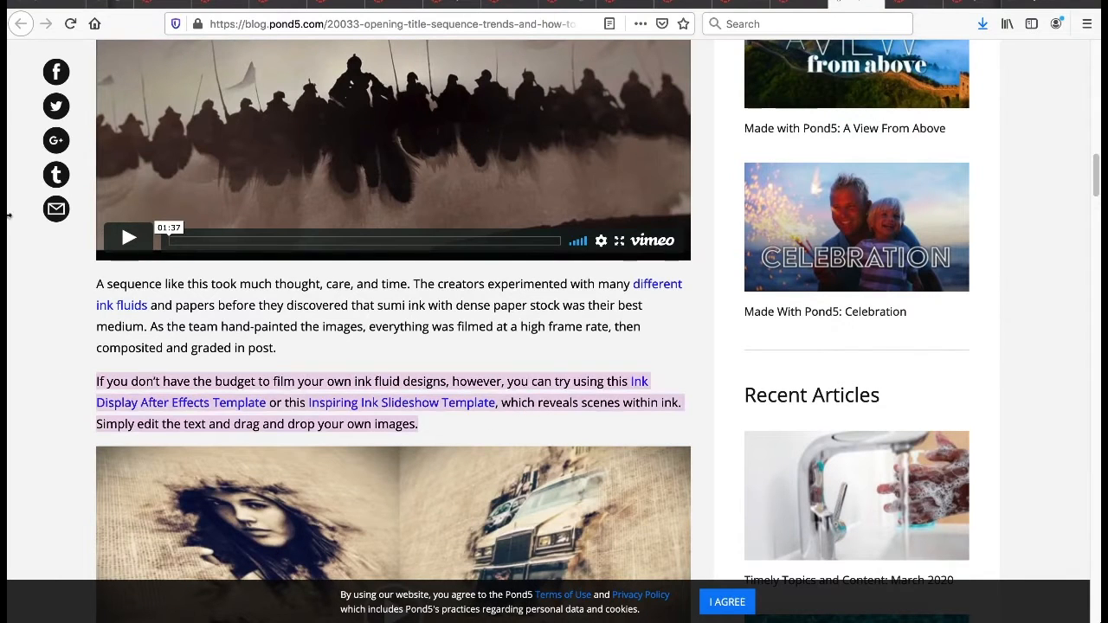
left_click(223, 349)
scroll(242, 333, "down", 2)
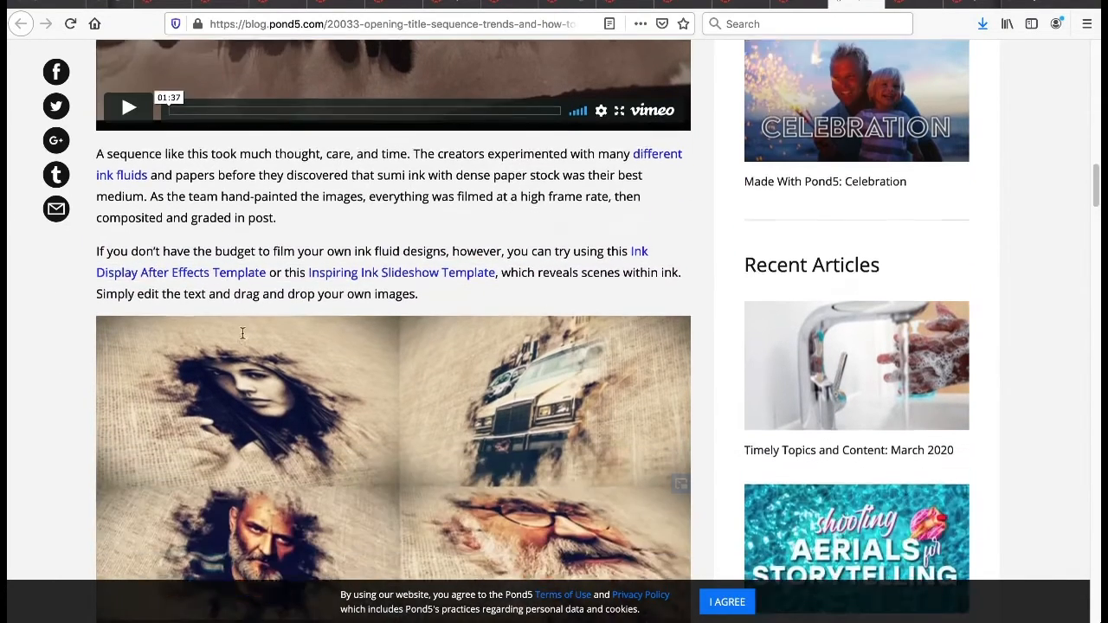
scroll(243, 333, "down", 10)
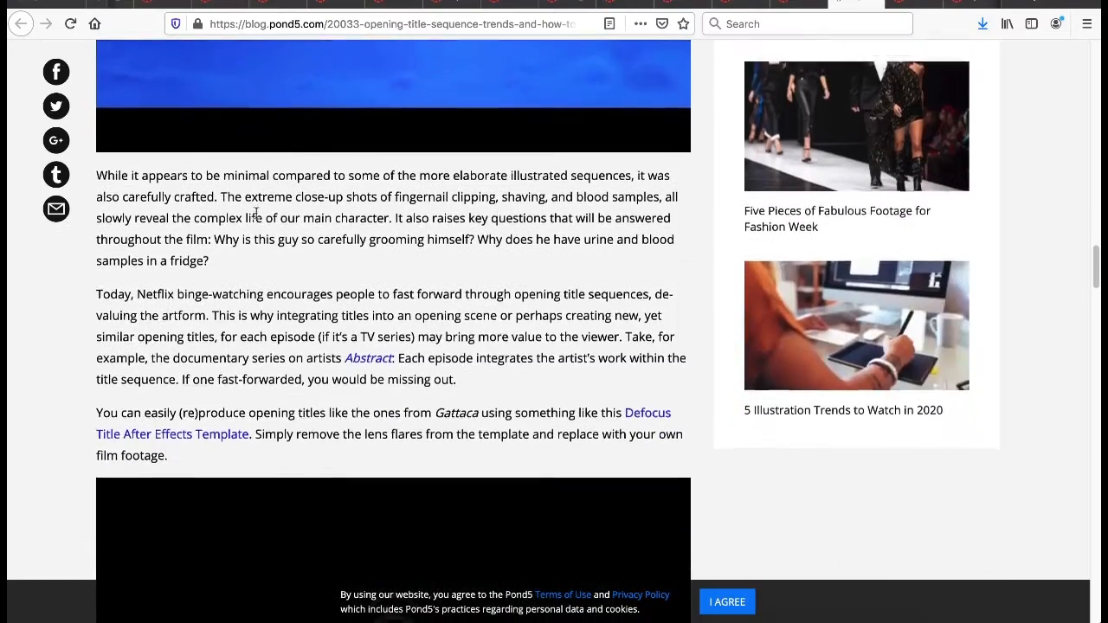
left_click_drag(263, 401, 201, 365)
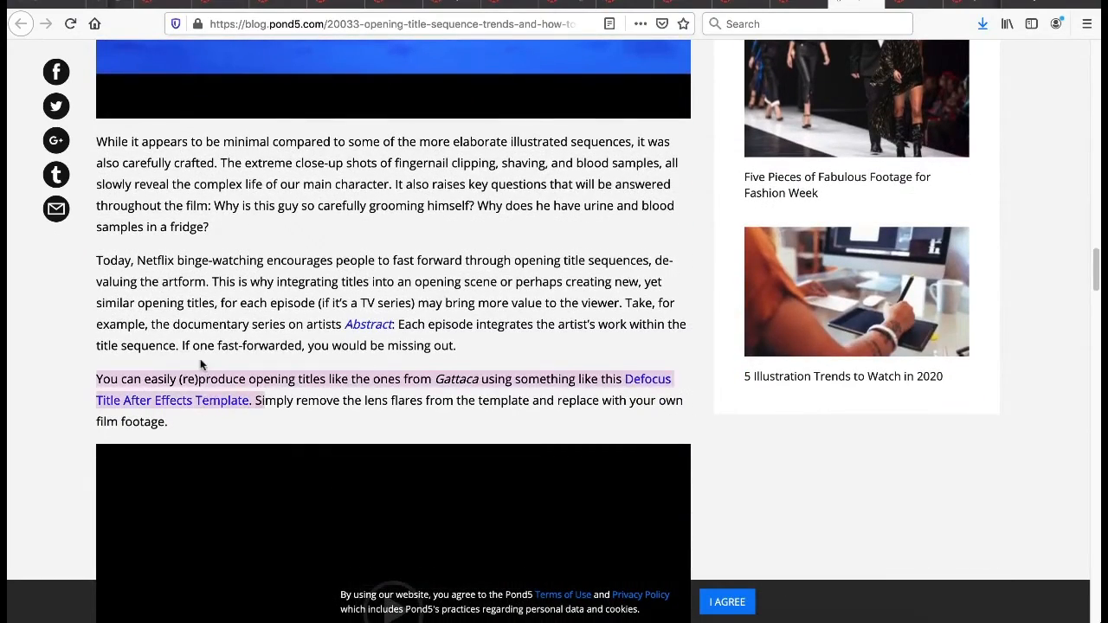
scroll(343, 352, "down", 7)
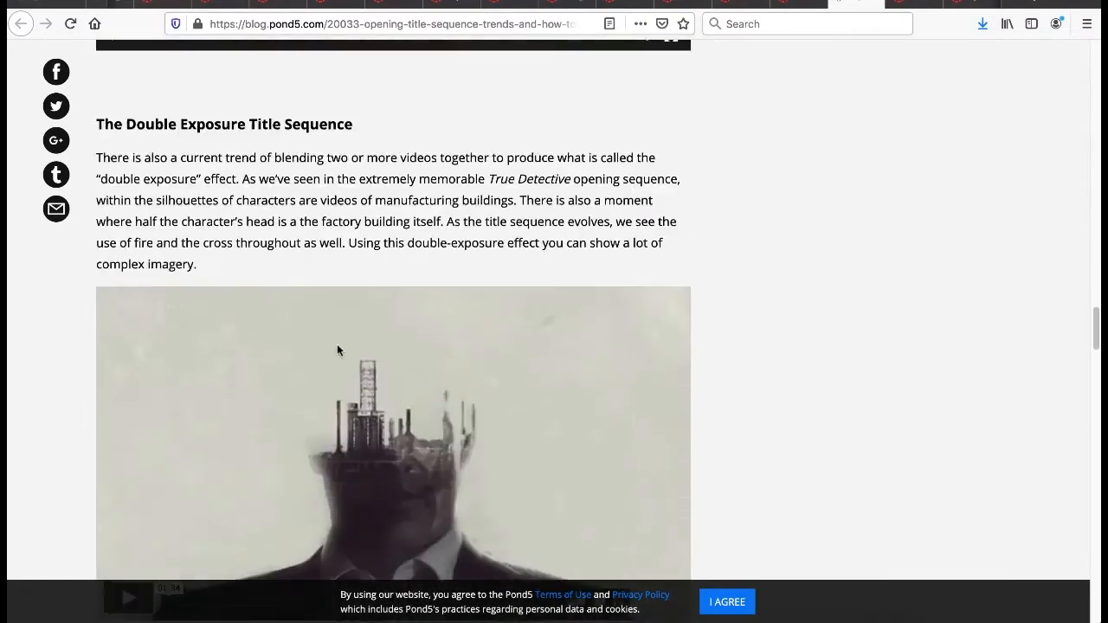
scroll(337, 350, "down", 5)
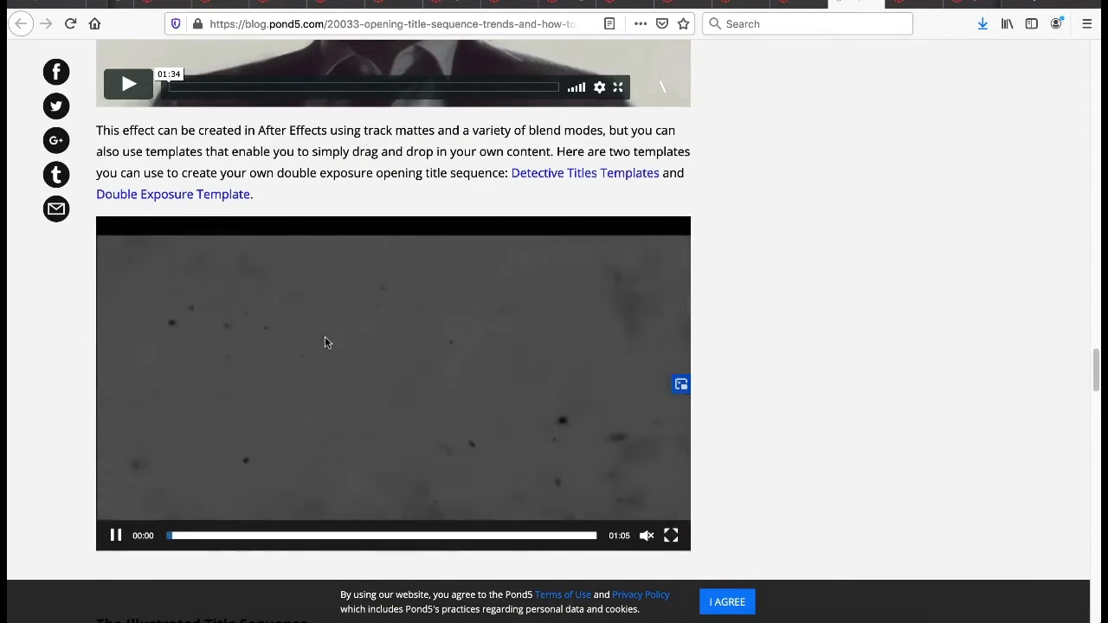
scroll(325, 339, "down", 1)
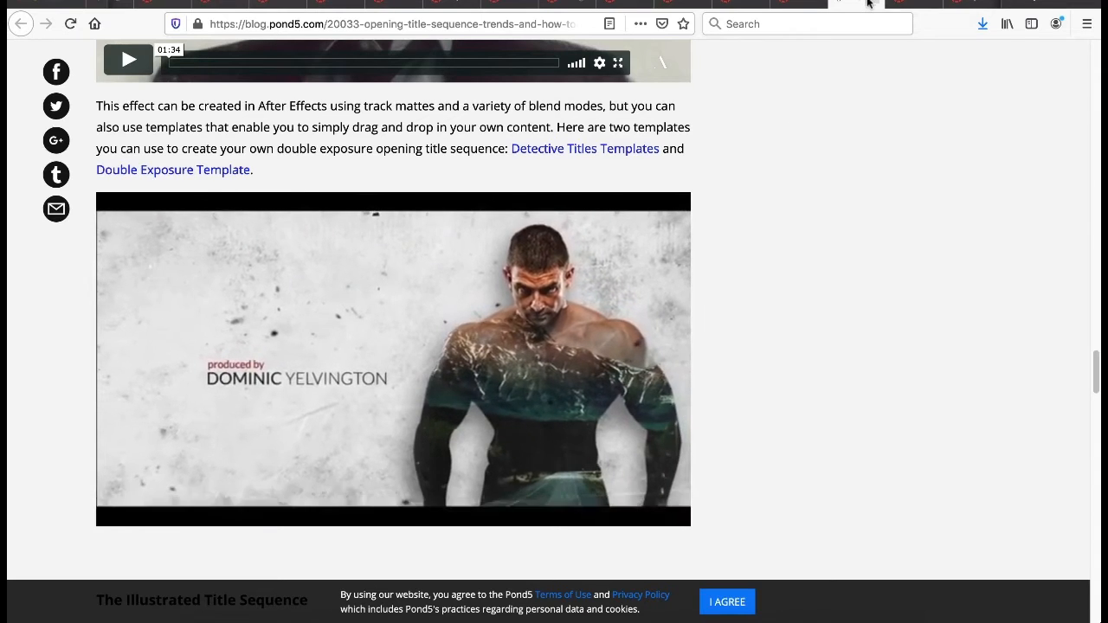
Return to the title sequence inspiration page and review the Opening Credits Submission assignment's requirements.
left_click(798, 5)
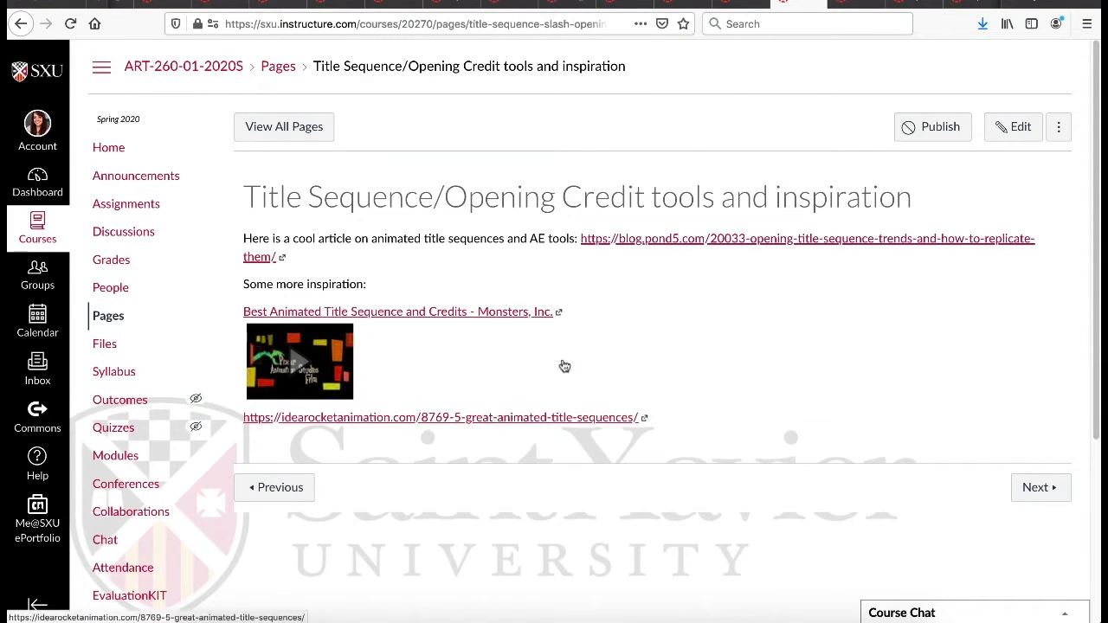
left_click(789, 4)
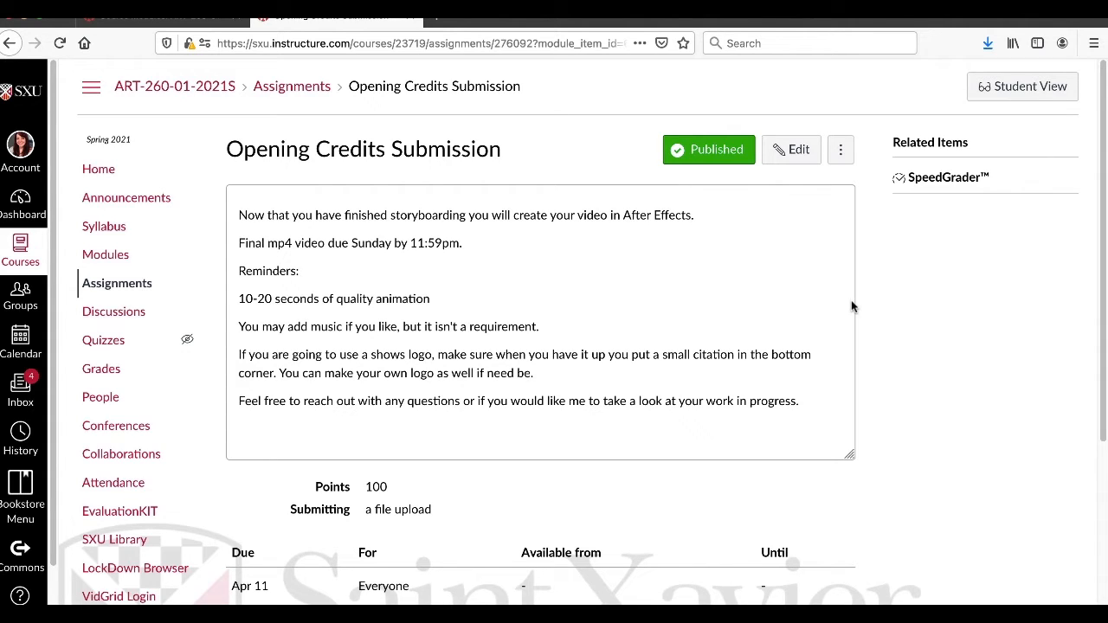
scroll(852, 306, "down", 3)
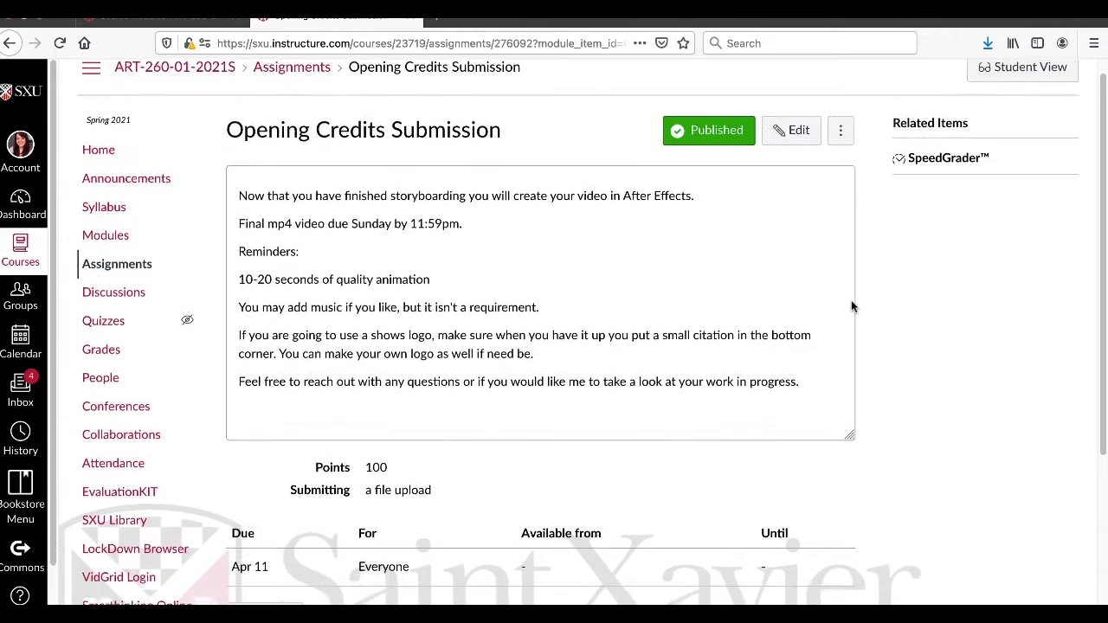
left_click(818, 544)
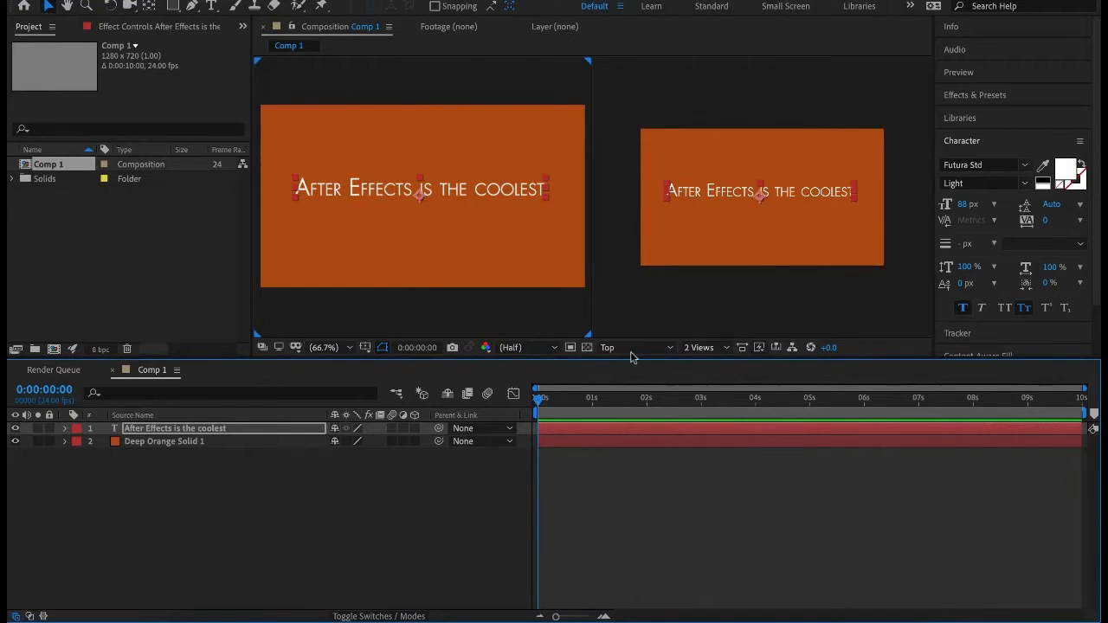
Switch the composition viewer to 1 View.
left_click(709, 347)
left_click(699, 365)
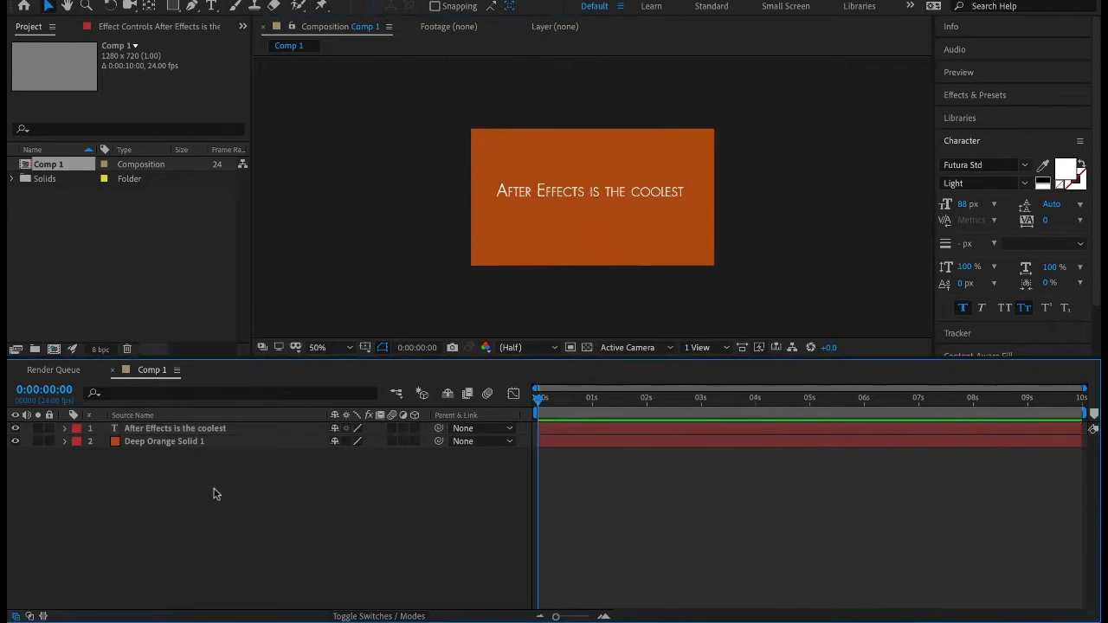
left_click(182, 443)
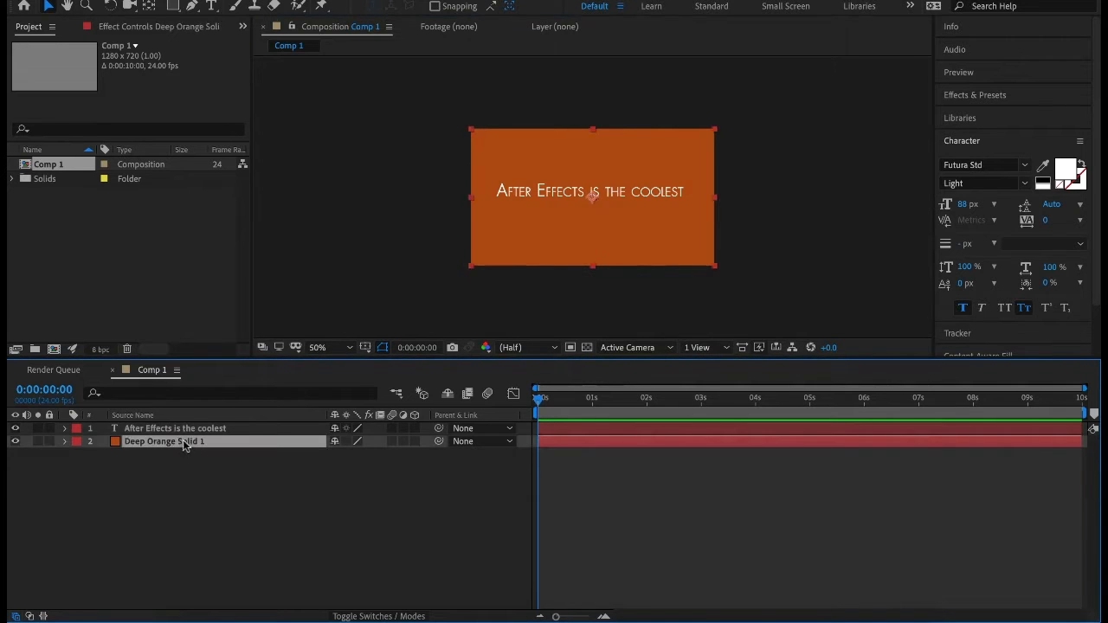
right_click(178, 528)
mouse_move(248, 459)
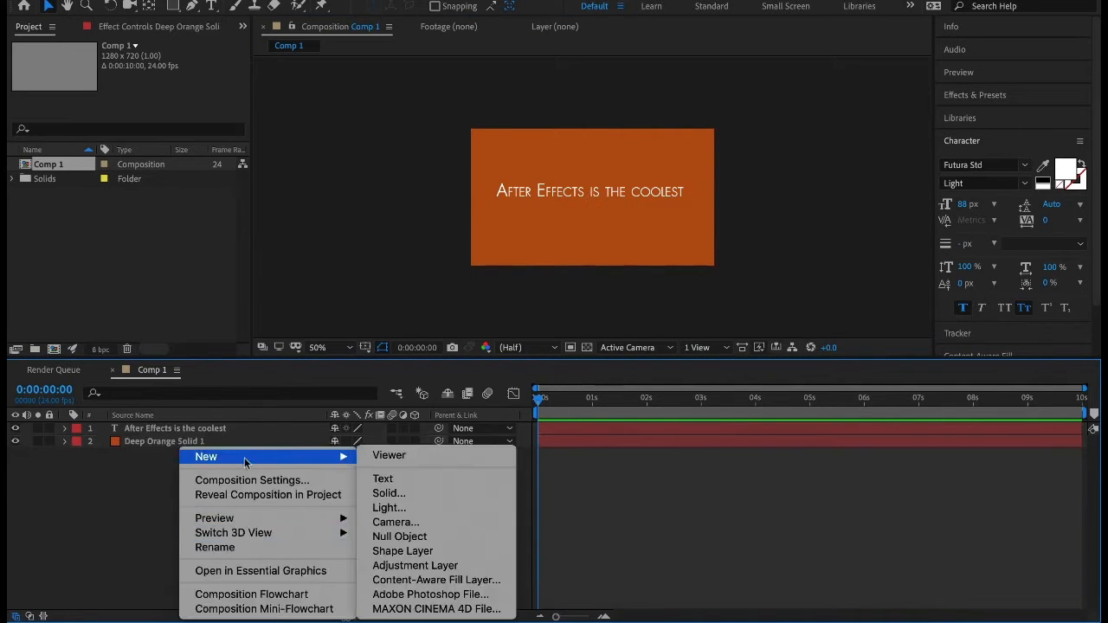
left_click(70, 488)
right_click(173, 511)
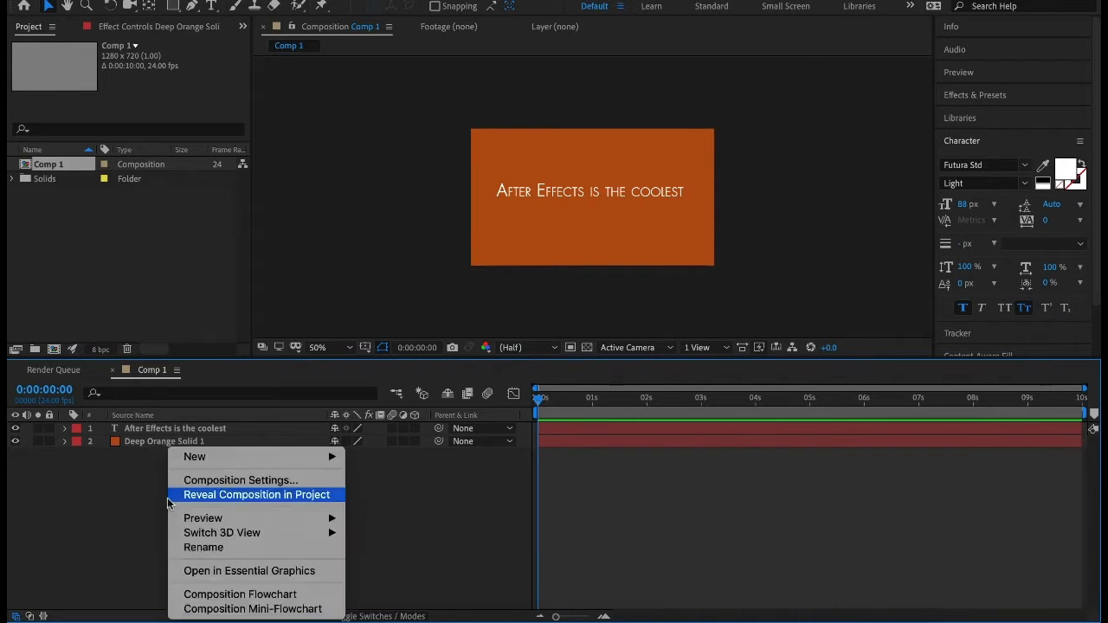
left_click(74, 511)
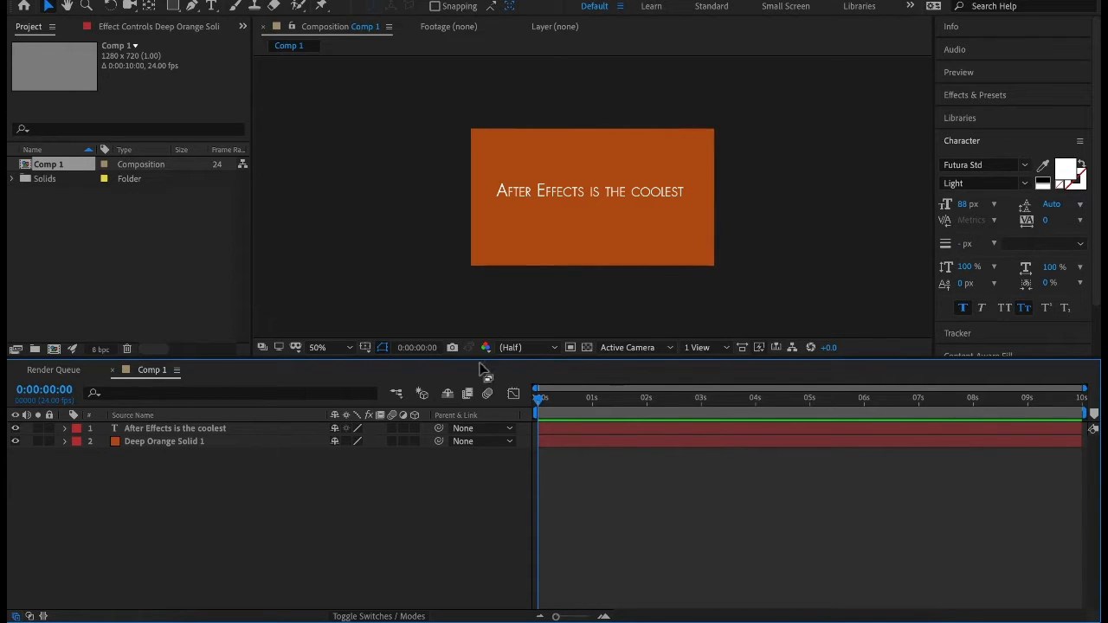
Make the "After Effects is the coolest" text layer 3D and expand its Transform properties.
left_click(414, 429)
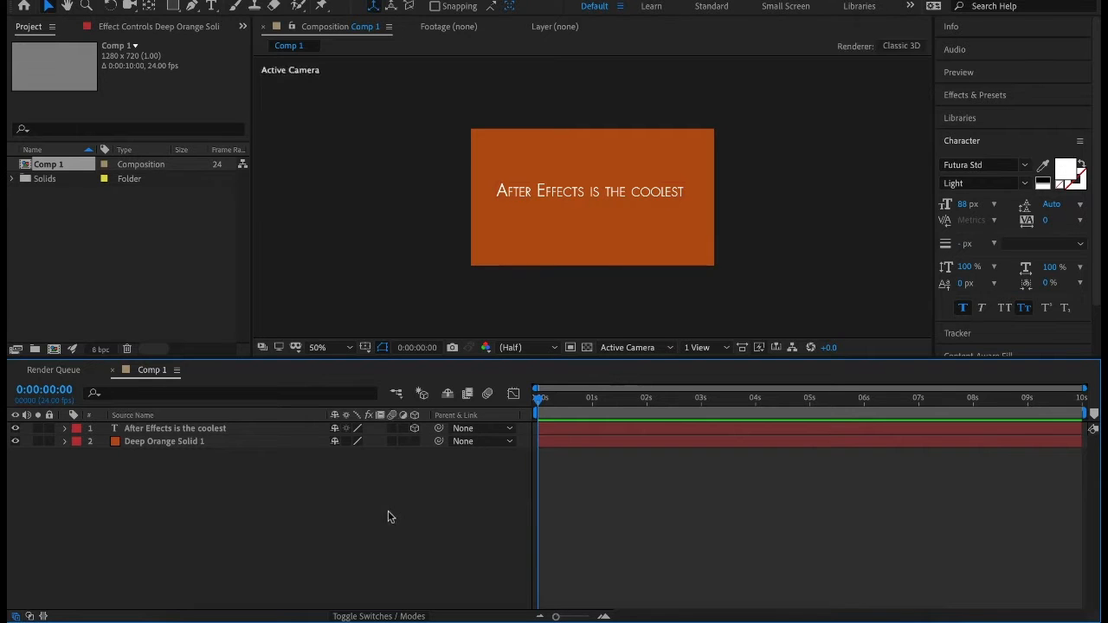
left_click(64, 429)
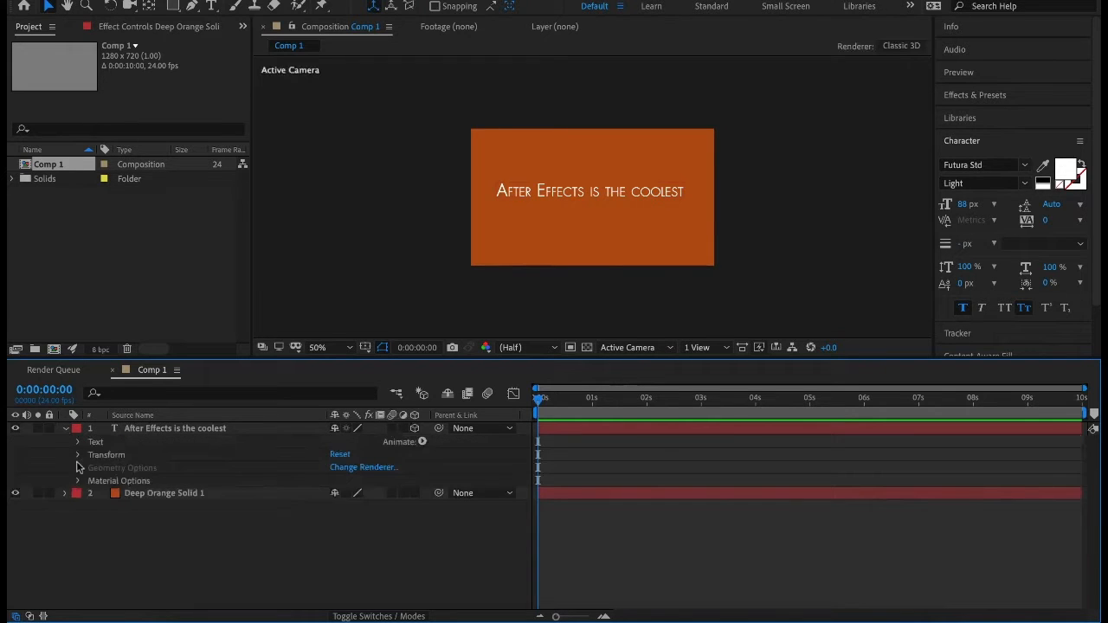
left_click(78, 455)
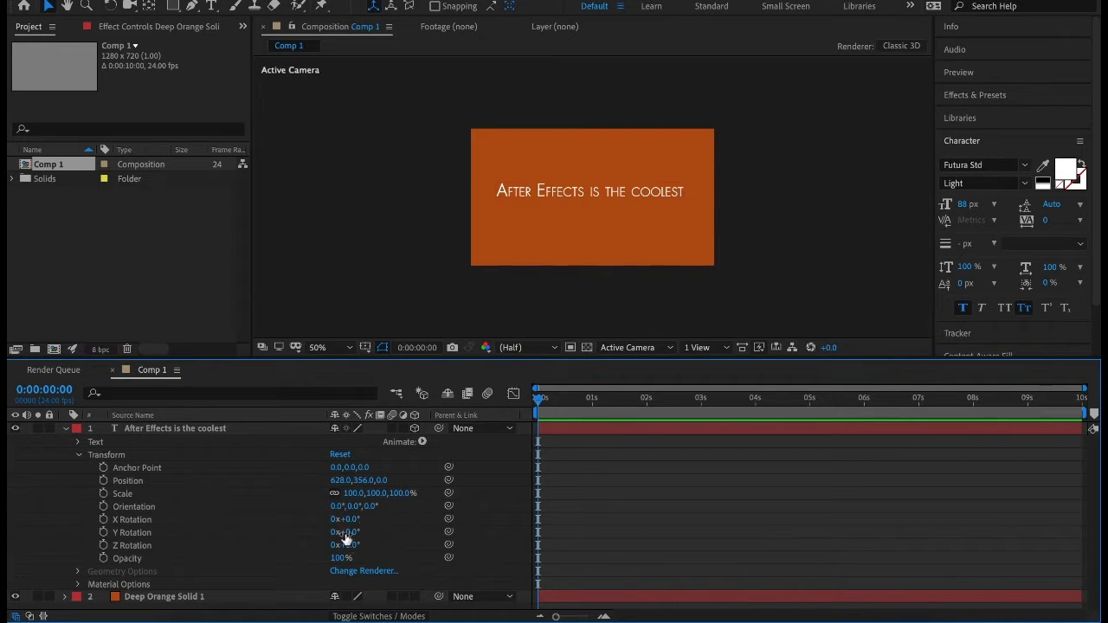
Try rotating the text layer to 69° on X, 6° on Y and 19° on Z, and undo the rotations.
left_click_drag(346, 532, 369, 520)
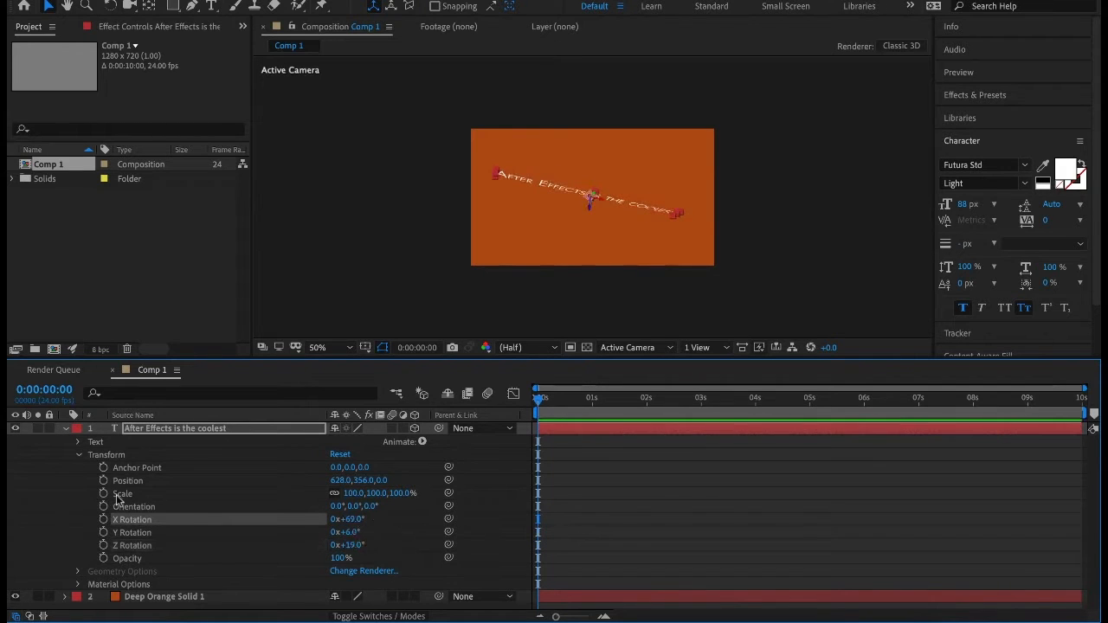
key("ctrl+z")
key("ctrl+z")
key("ctrl+z")
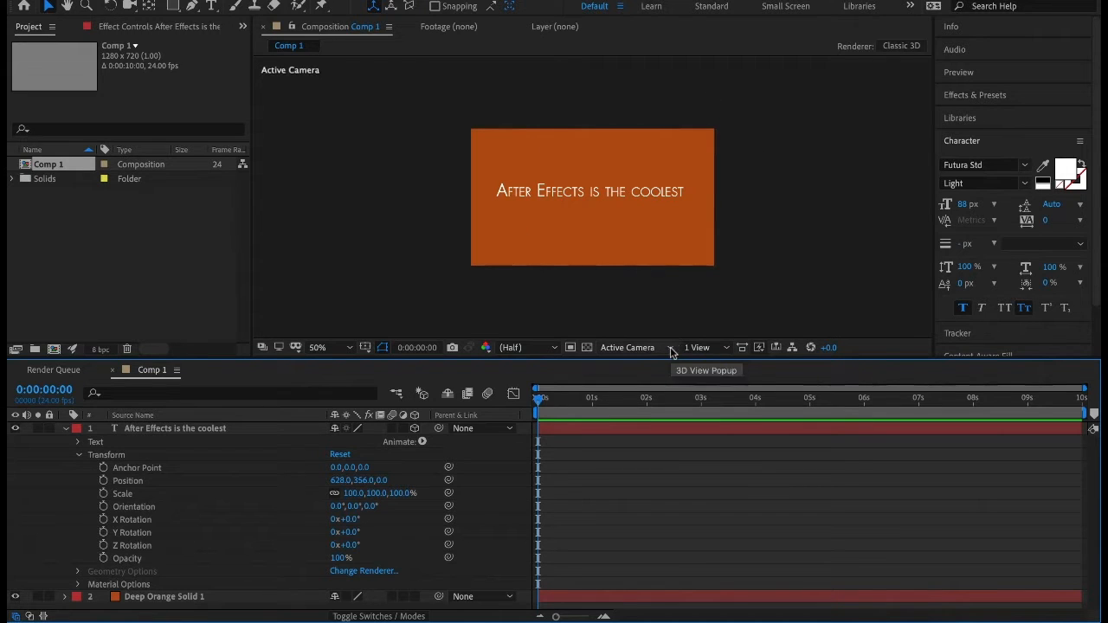
Set the viewer to 2 Views - Horizontal and move the text layer along Z in the Top view to about -9.
left_click(722, 348)
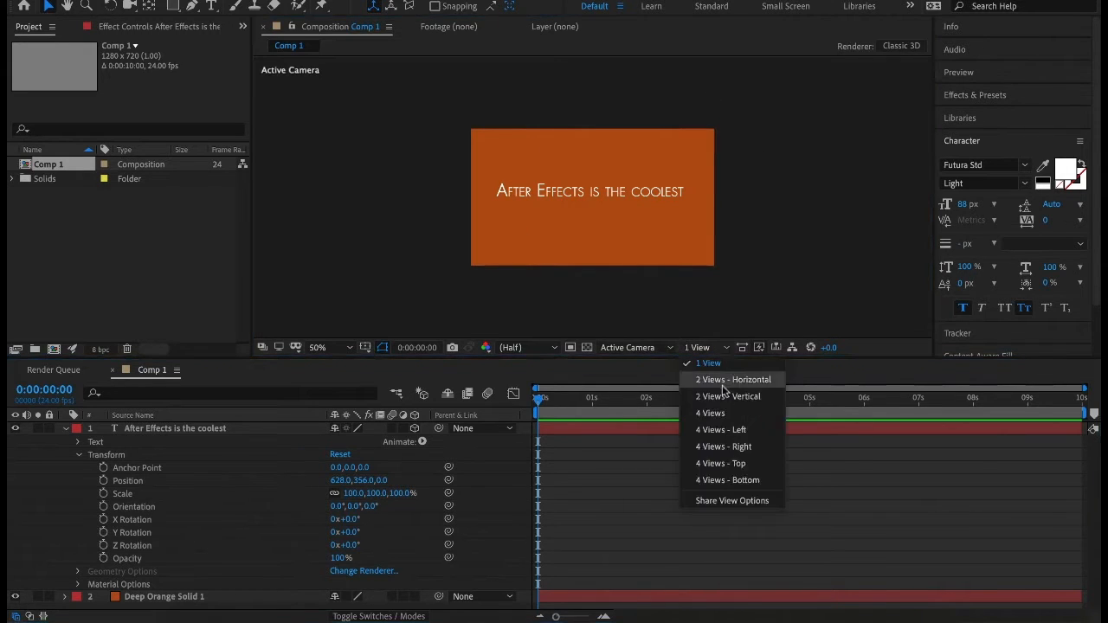
left_click(724, 382)
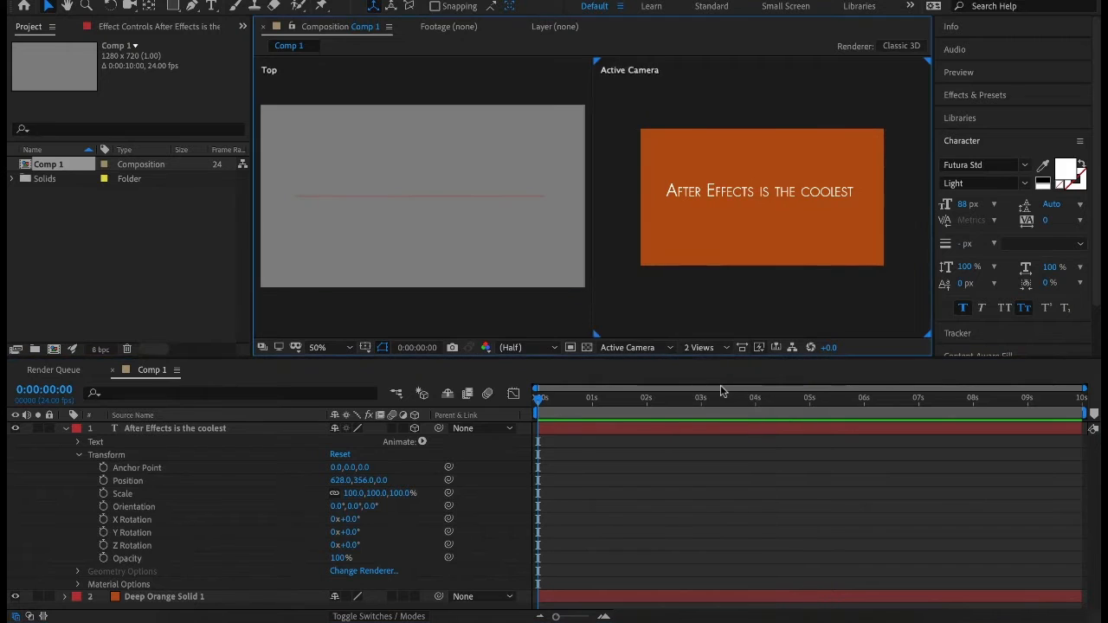
left_click(386, 185)
left_click(401, 198)
mouse_move(419, 214)
left_mouse_down()
mouse_move(421, 292)
mouse_move(421, 112)
mouse_move(416, 224)
left_mouse_up()
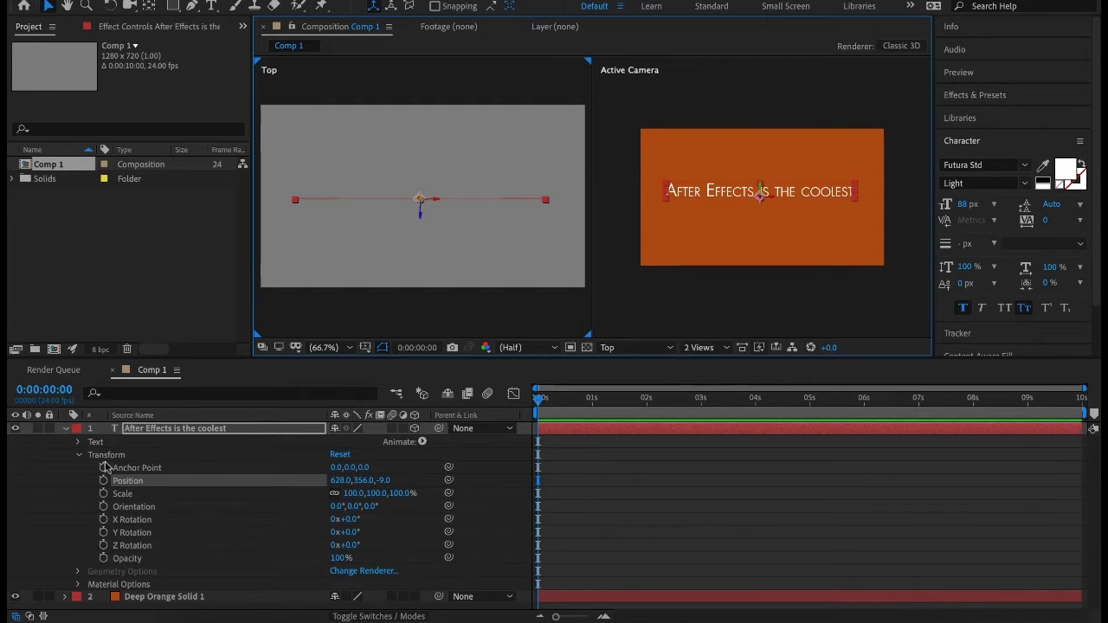
Review the text layer's Material Options, collapse its properties and deselect the layer.
left_click(77, 585)
scroll(69, 592, "down", 3)
scroll(78, 506, "down", 1)
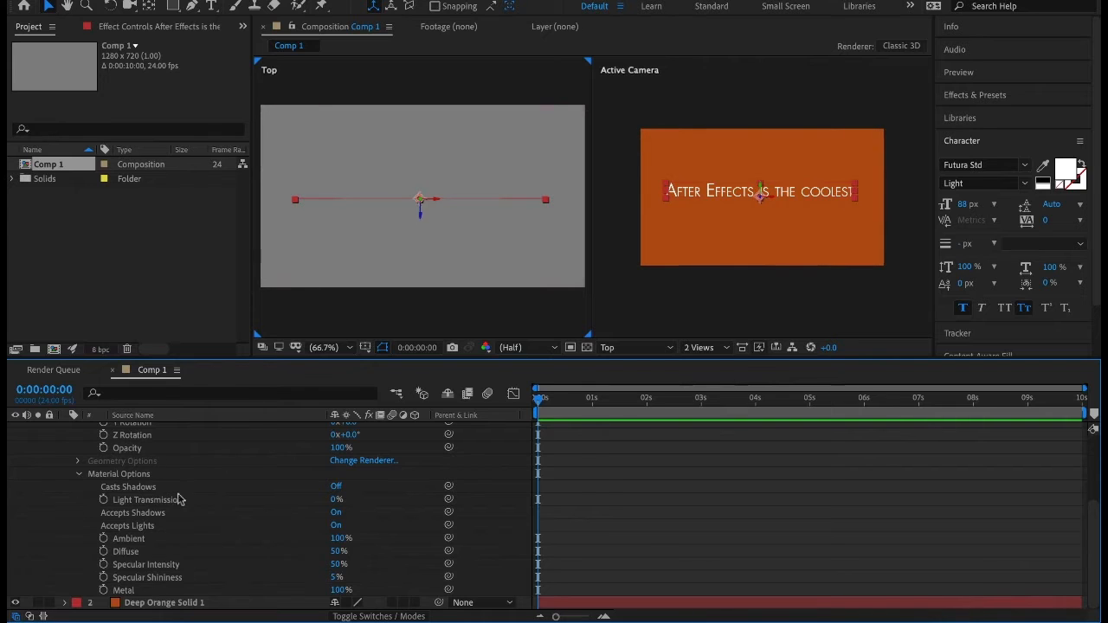
scroll(179, 467, "up", 5)
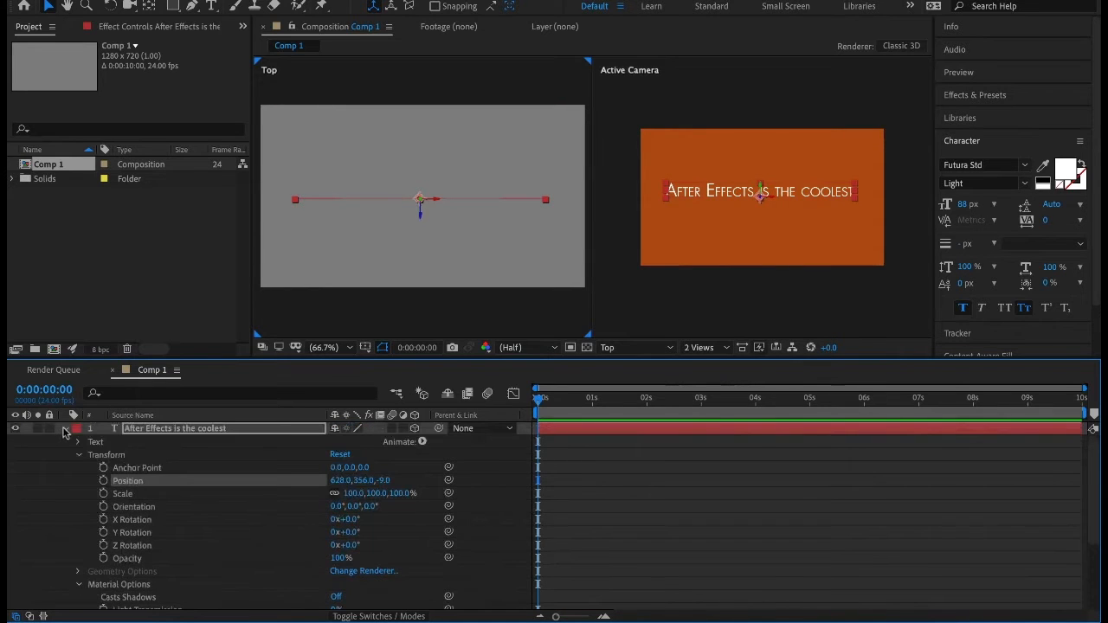
left_click(65, 429)
left_click(193, 509)
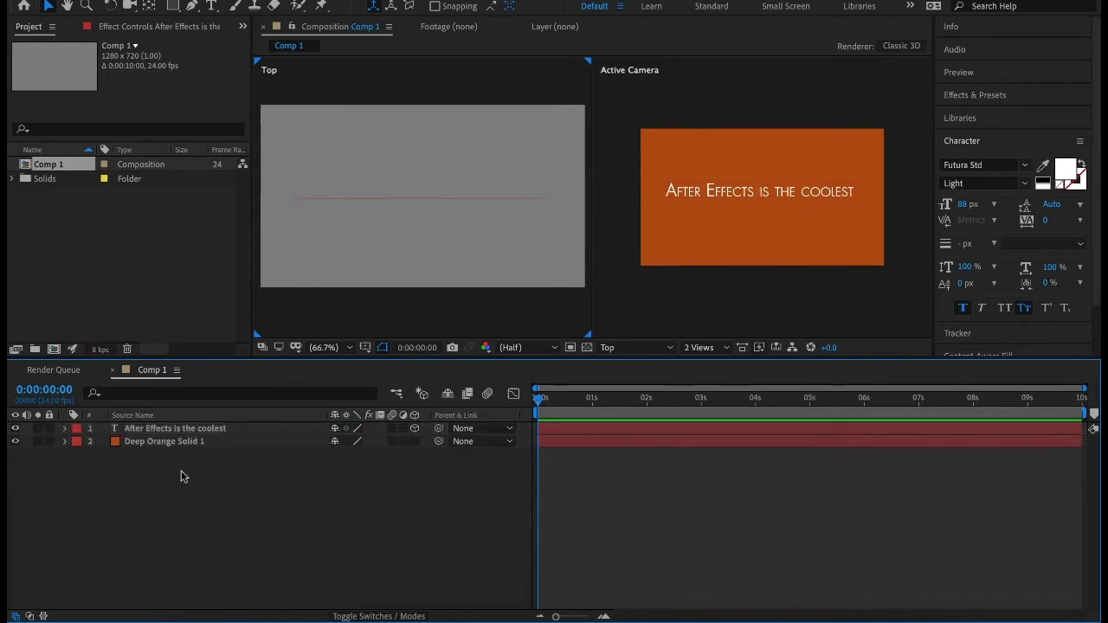
Start a new light layer in the composition and choose Spot as its light type.
right_click(184, 473)
mouse_move(199, 457)
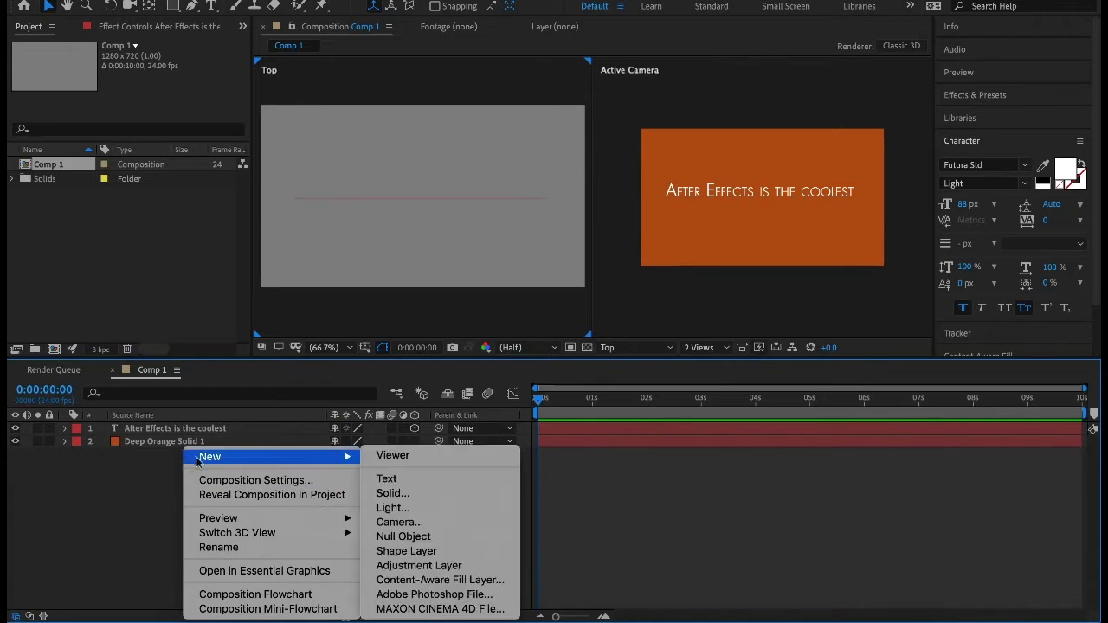
left_click(446, 508)
left_click(589, 177)
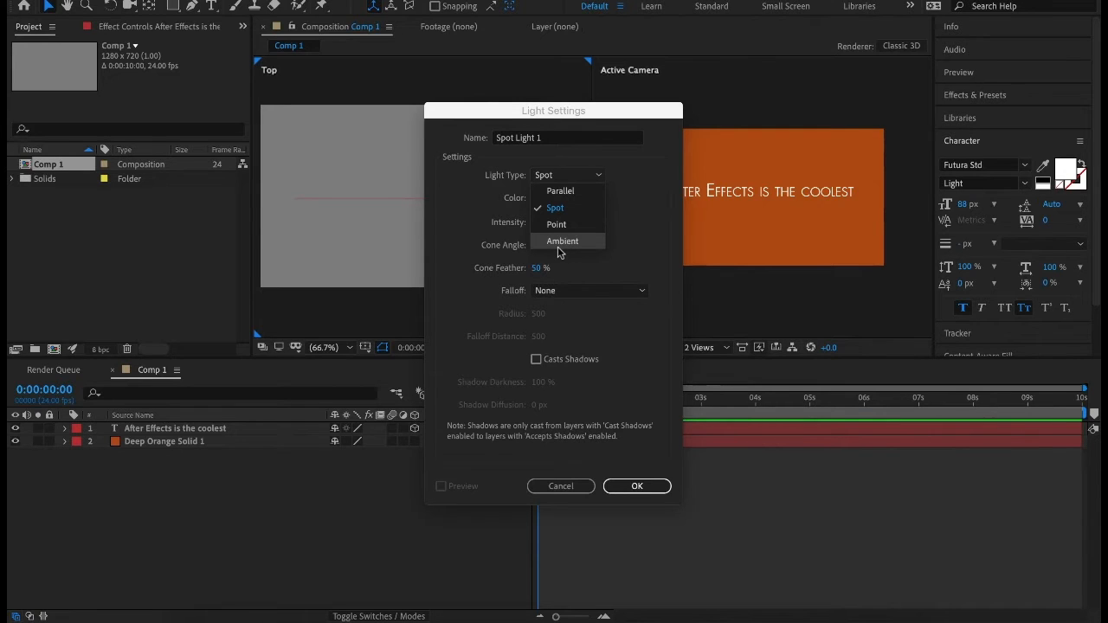
left_click(557, 207)
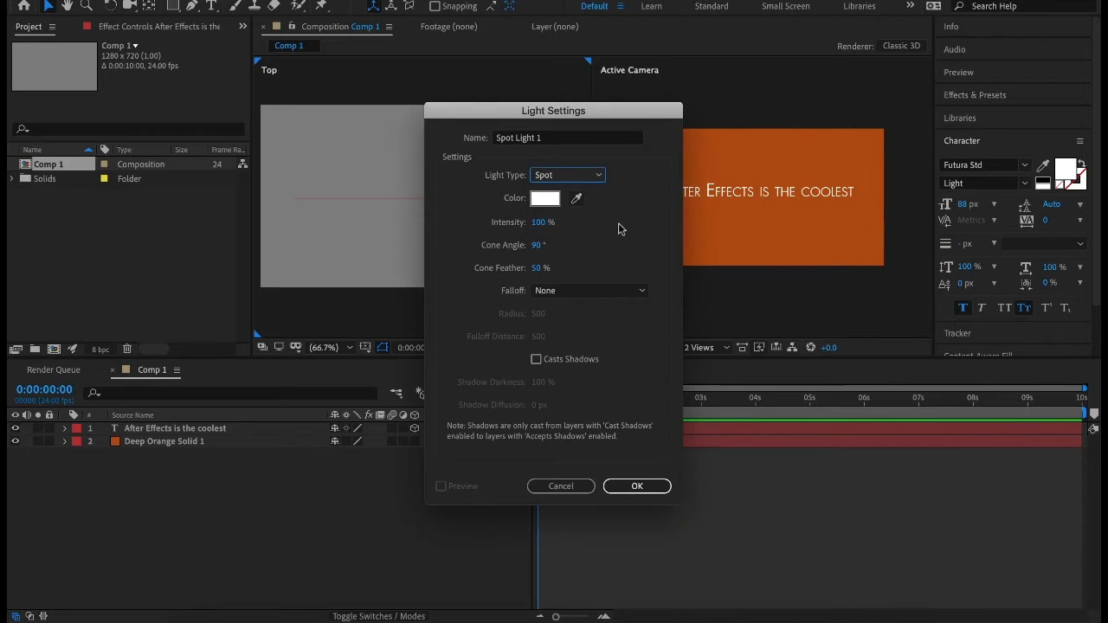
Set the spot light's colour to a pale warm white, enable Casts Shadows and create the light.
left_click(577, 198)
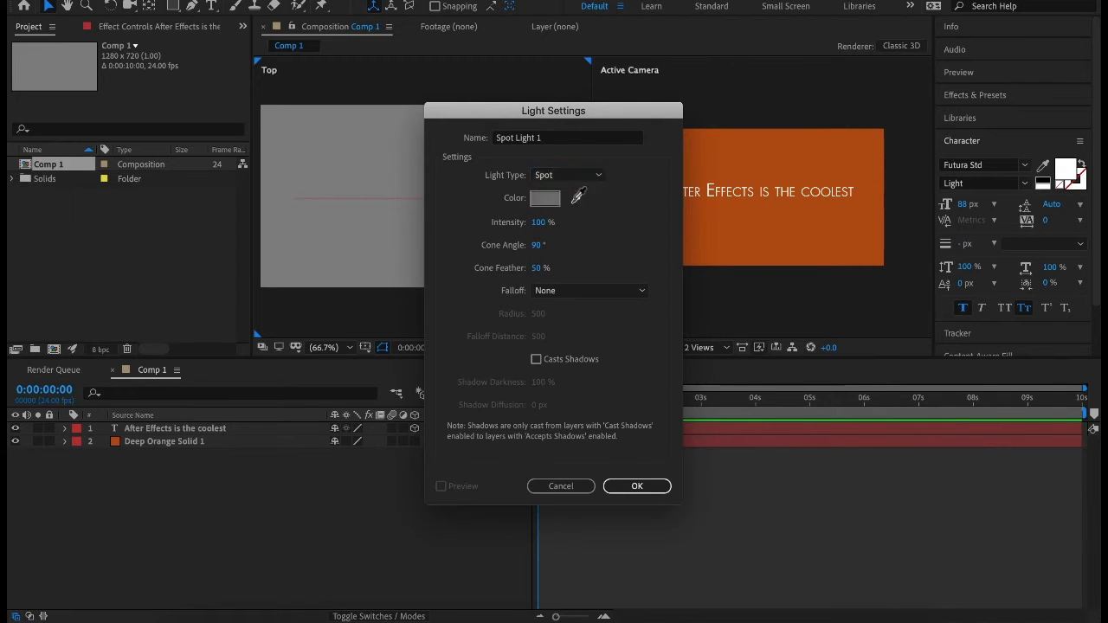
left_click(545, 199)
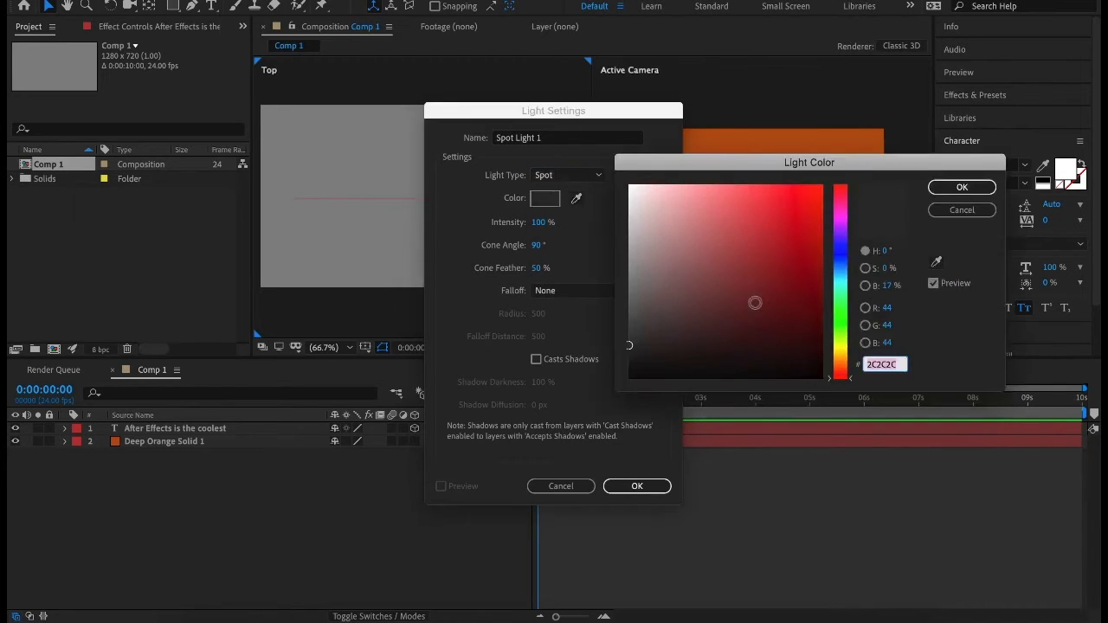
mouse_move(844, 349)
left_mouse_down()
mouse_move(844, 359)
mouse_move(844, 349)
left_mouse_up()
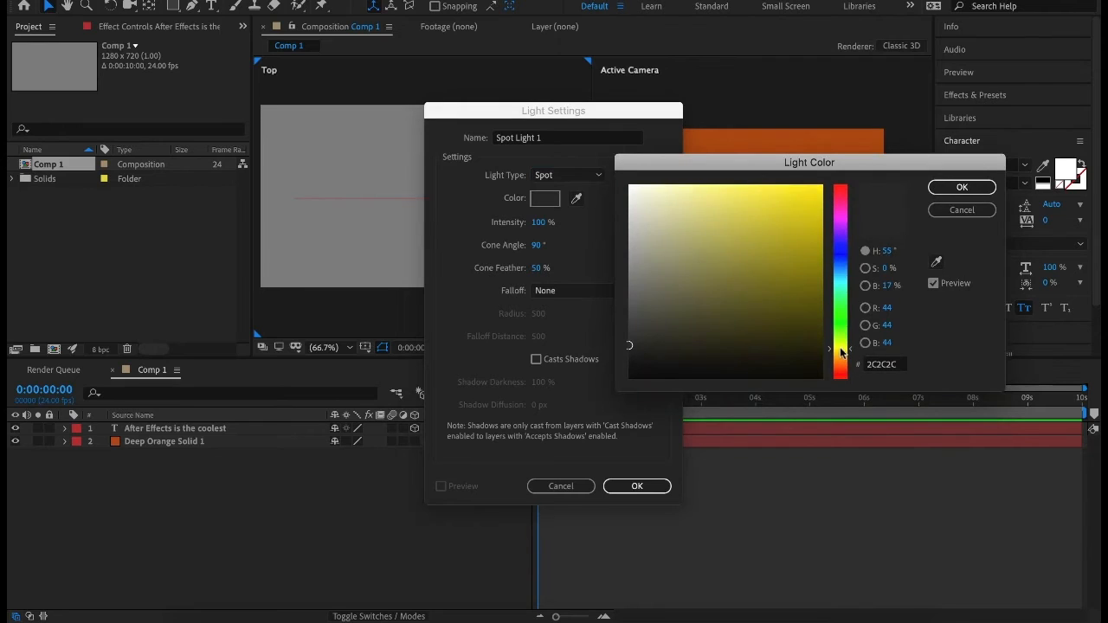
left_click(631, 188)
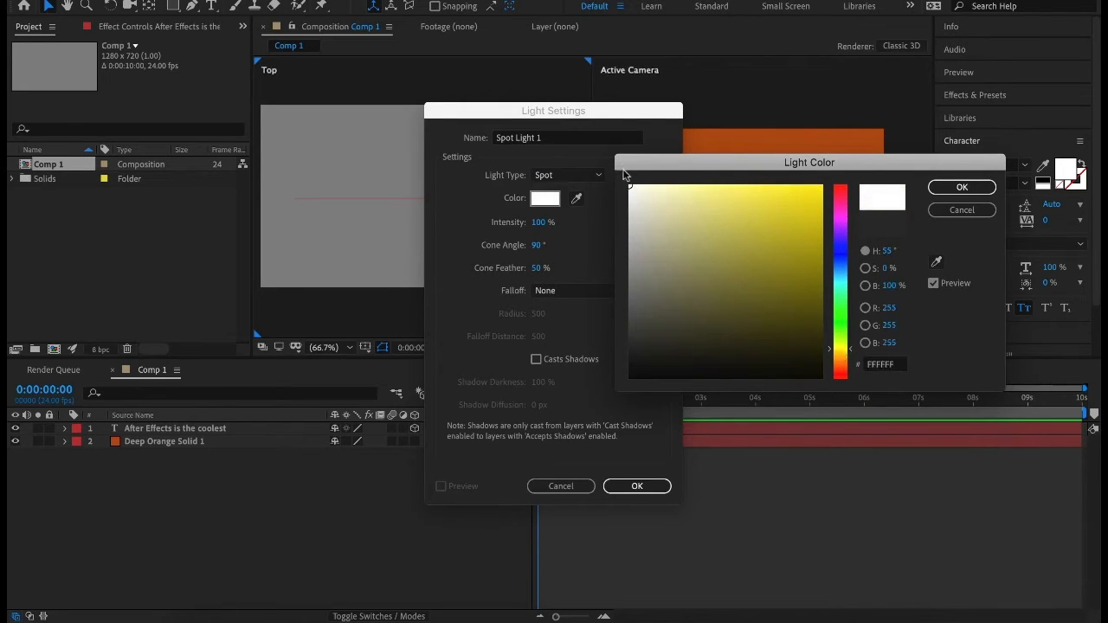
left_click(637, 188)
left_click(646, 188)
left_click(957, 187)
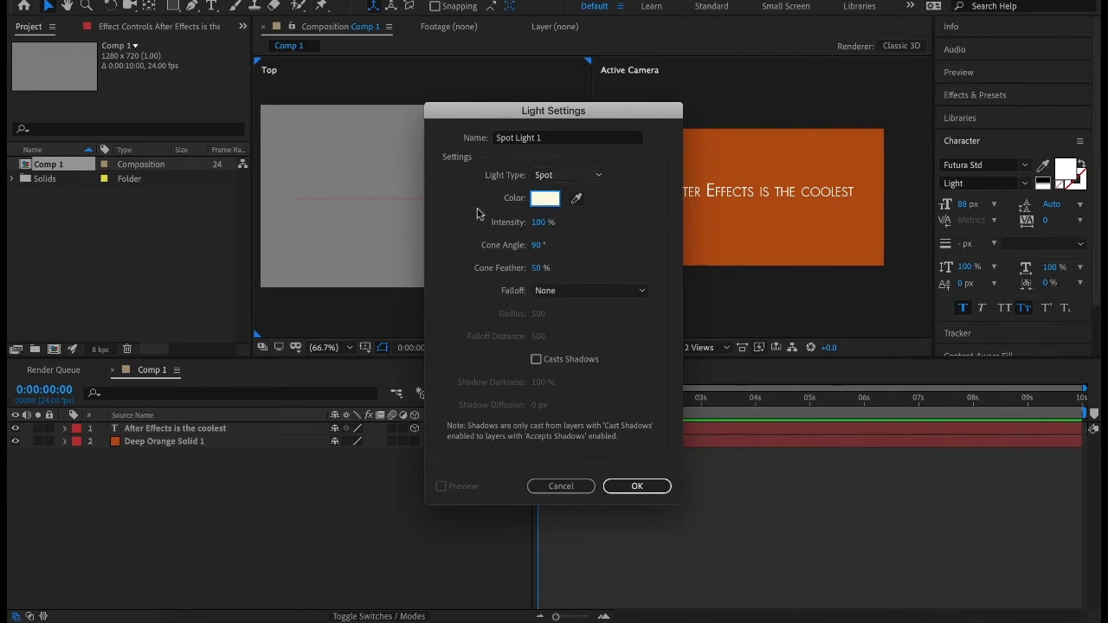
left_click(535, 359)
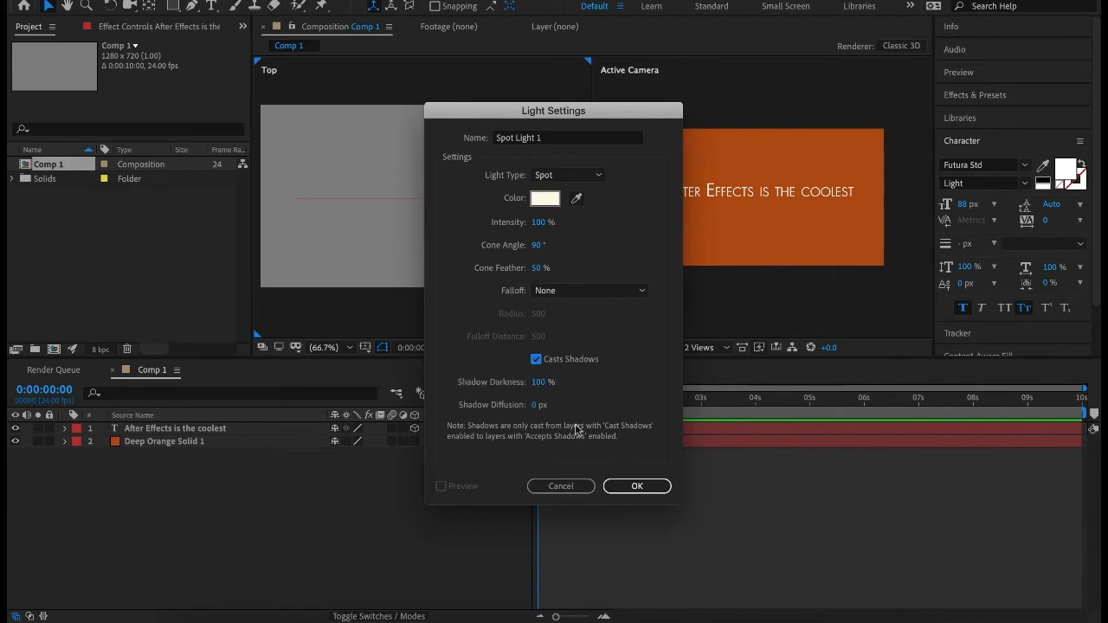
left_click(631, 486)
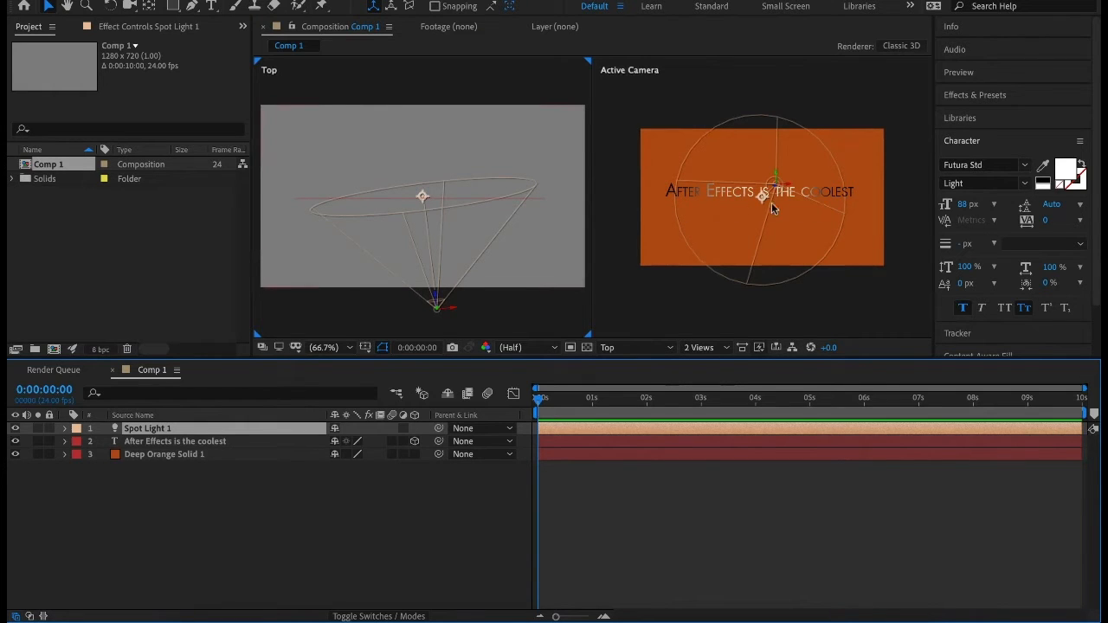
Move the spot light in the Top view to about X 667 and expand its Transform properties.
mouse_move(449, 312)
left_mouse_down()
mouse_move(394, 315)
mouse_move(518, 312)
mouse_move(360, 329)
mouse_move(525, 316)
mouse_move(368, 327)
mouse_move(428, 320)
mouse_move(446, 334)
left_mouse_up()
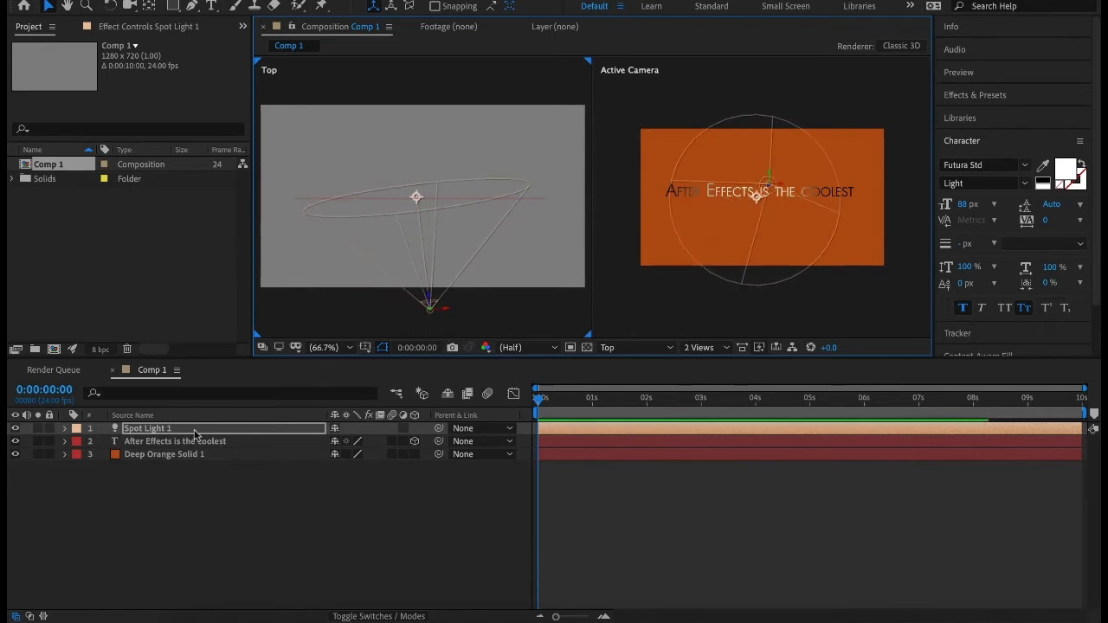
left_click(65, 429)
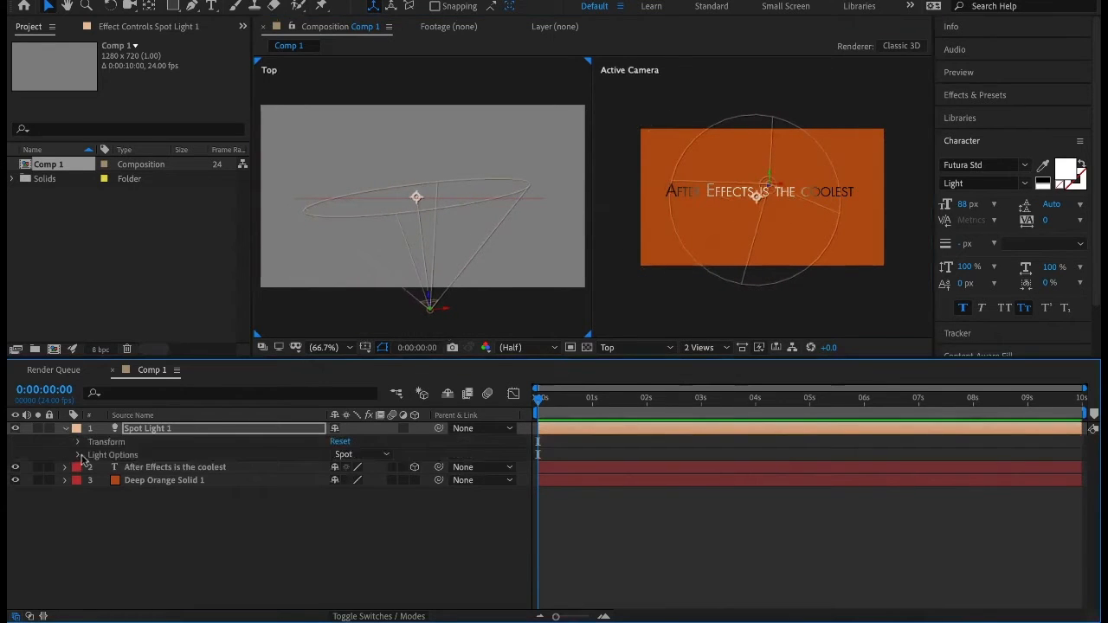
left_click(78, 441)
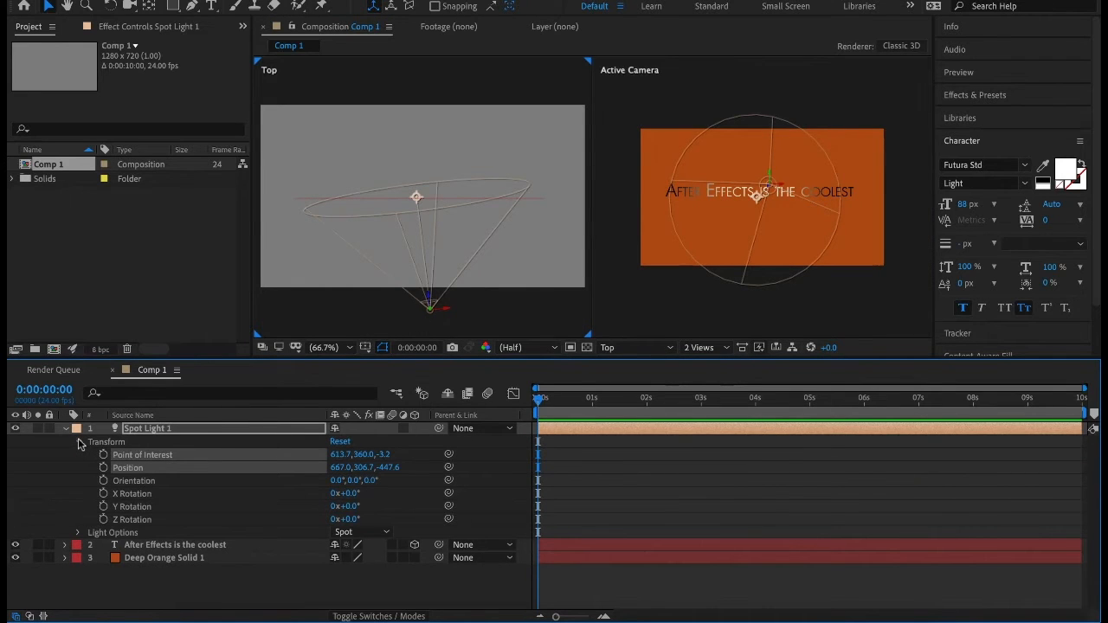
left_click(78, 532)
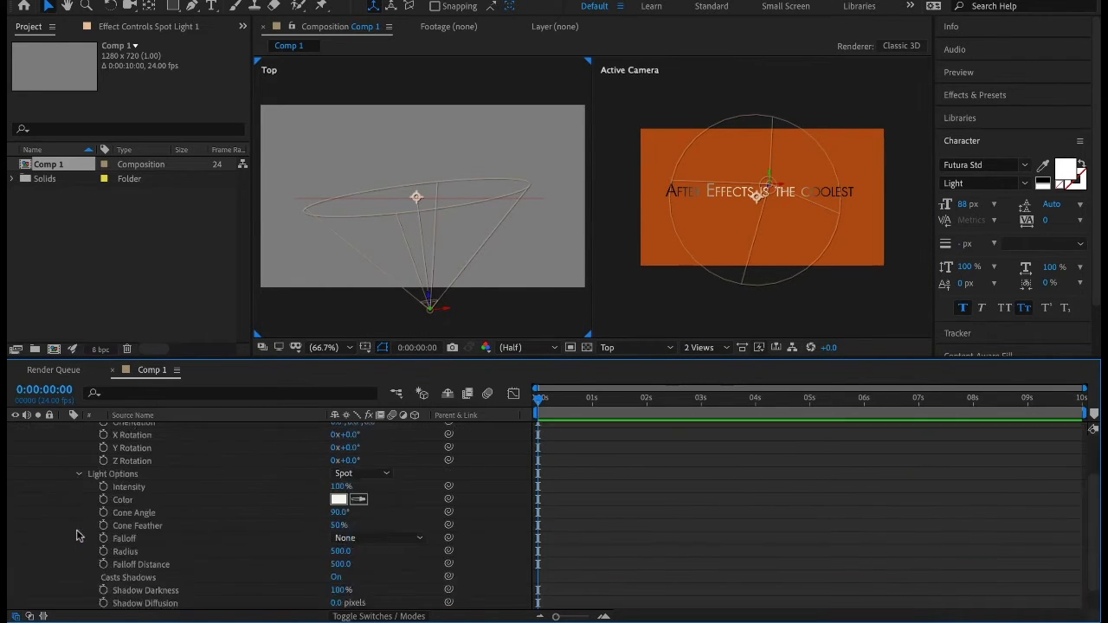
left_click(78, 477)
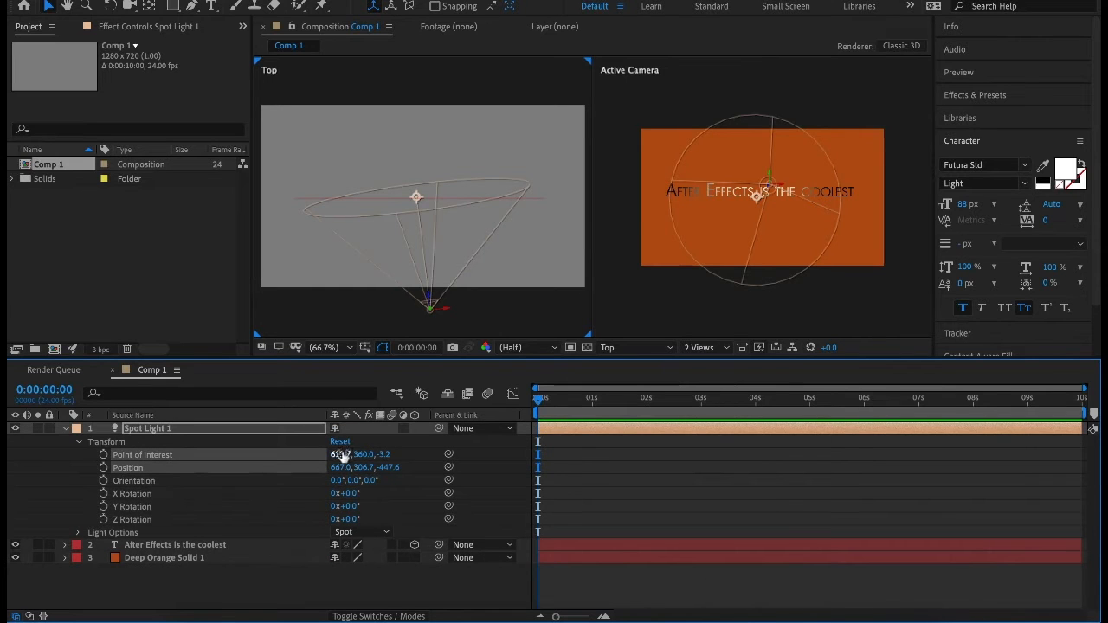
Set the spot light's Point of Interest X to 610.7 and Position X to 648, and deselect the light.
left_click_drag(342, 456, 327, 474)
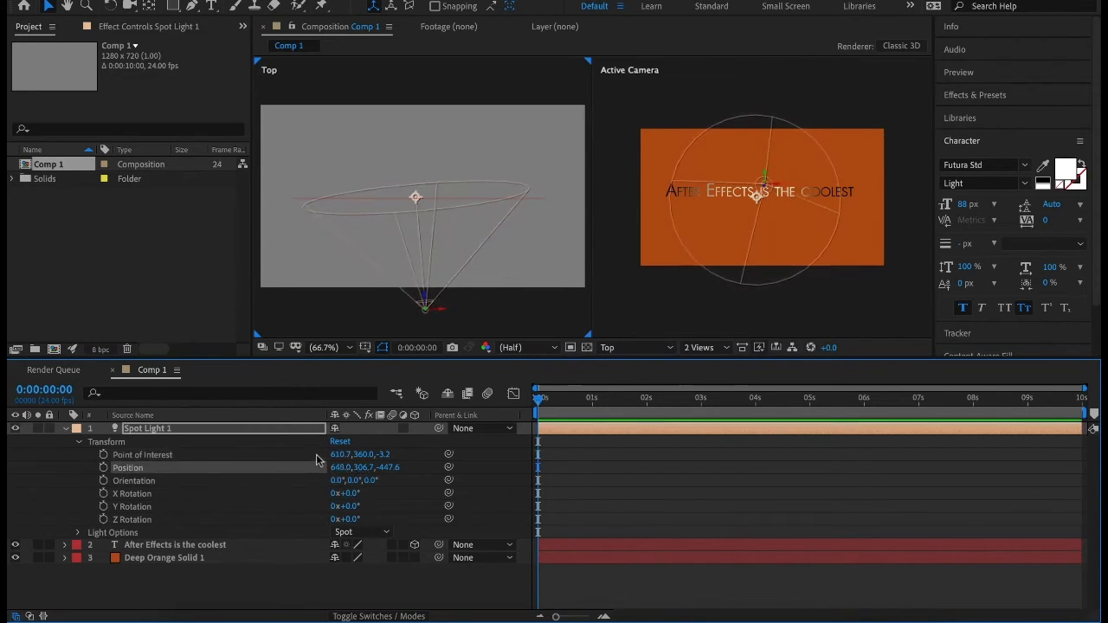
left_click(416, 199)
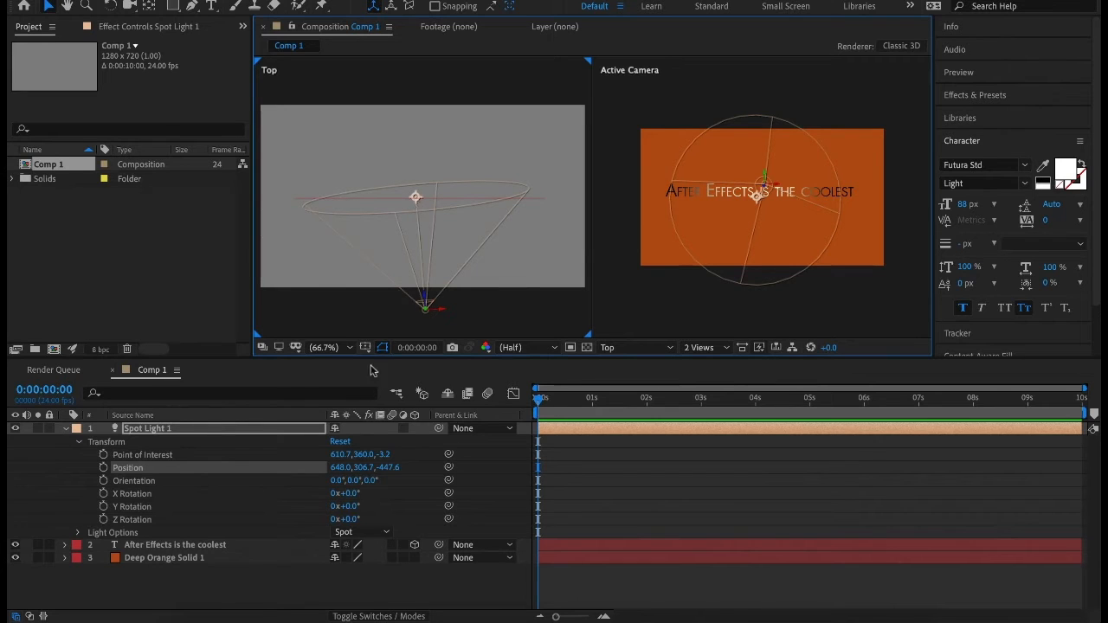
left_click(432, 459)
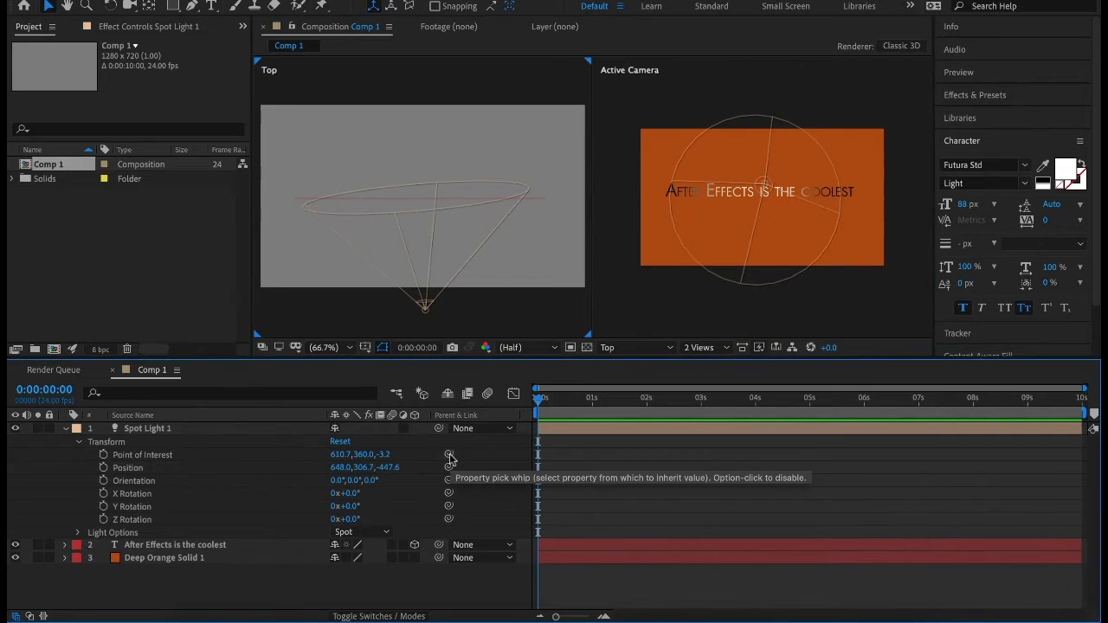
Try linking the light's Point of Interest to the text layer with the property pick whip, and undo the link.
left_click_drag(448, 456, 291, 546)
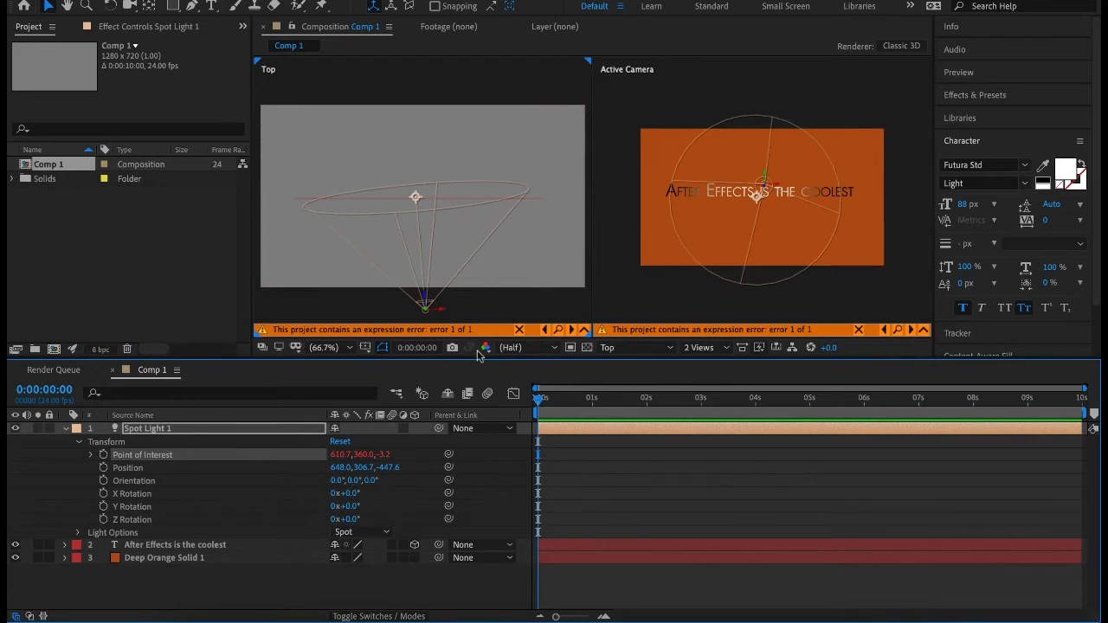
left_click(602, 331)
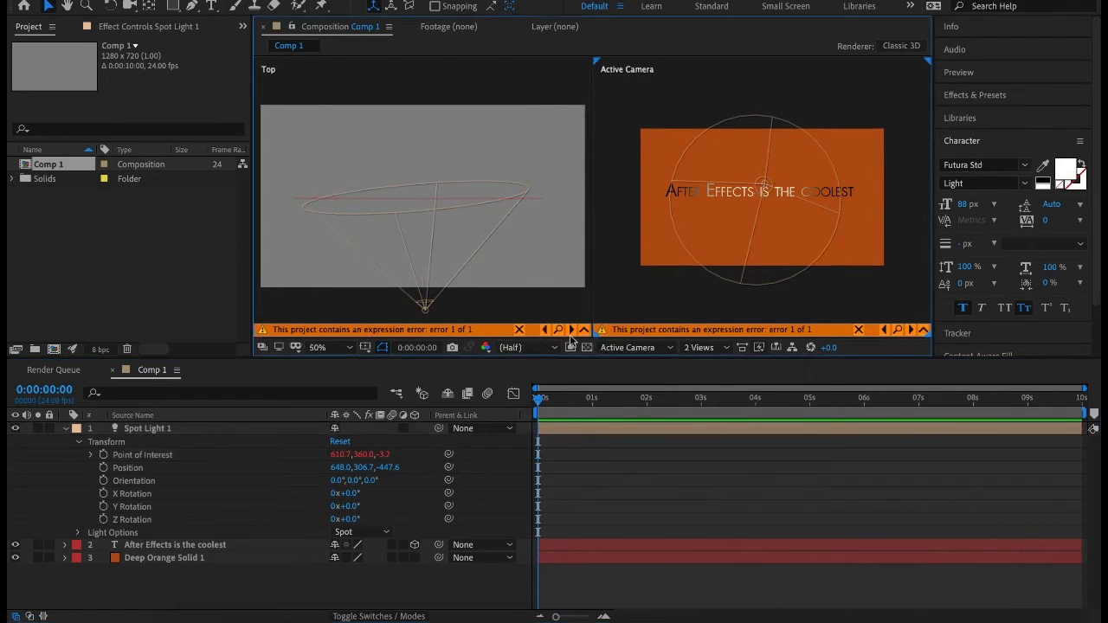
key("ctrl+z")
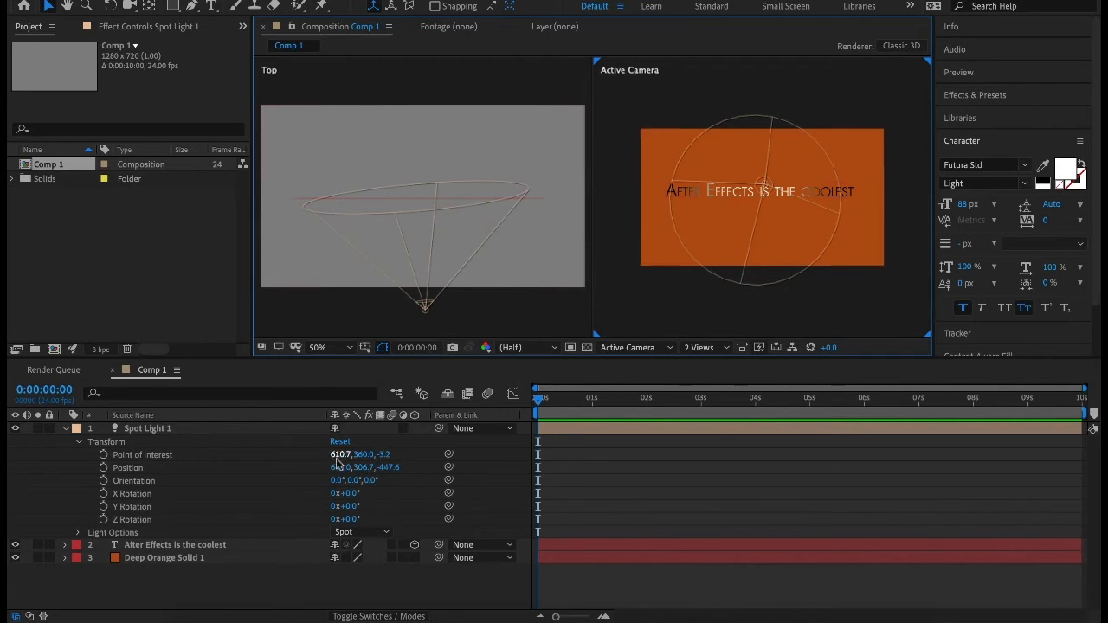
Set the spot light's Point of Interest X to 590.7 and its Position X to 631.
left_click_drag(334, 459, 337, 482)
key("ctrl+z")
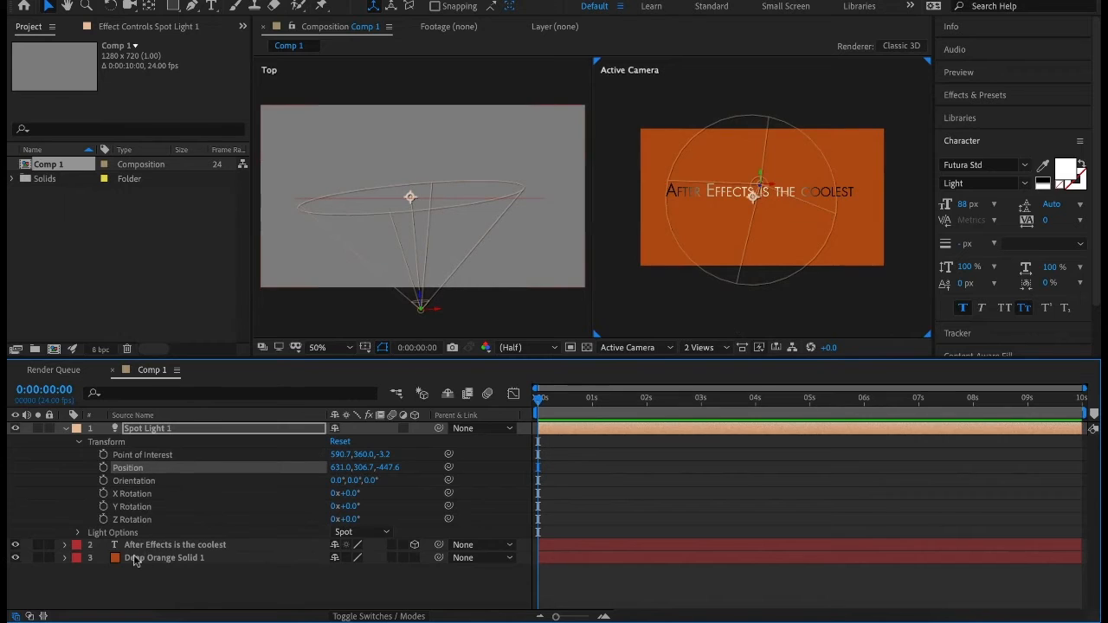
Set the spot light's Intensity to 160%, Cone Angle to 77°, Cone Feather to 63% and Radius to 476, and collapse its properties.
left_click(77, 533)
scroll(143, 561, "down", 3)
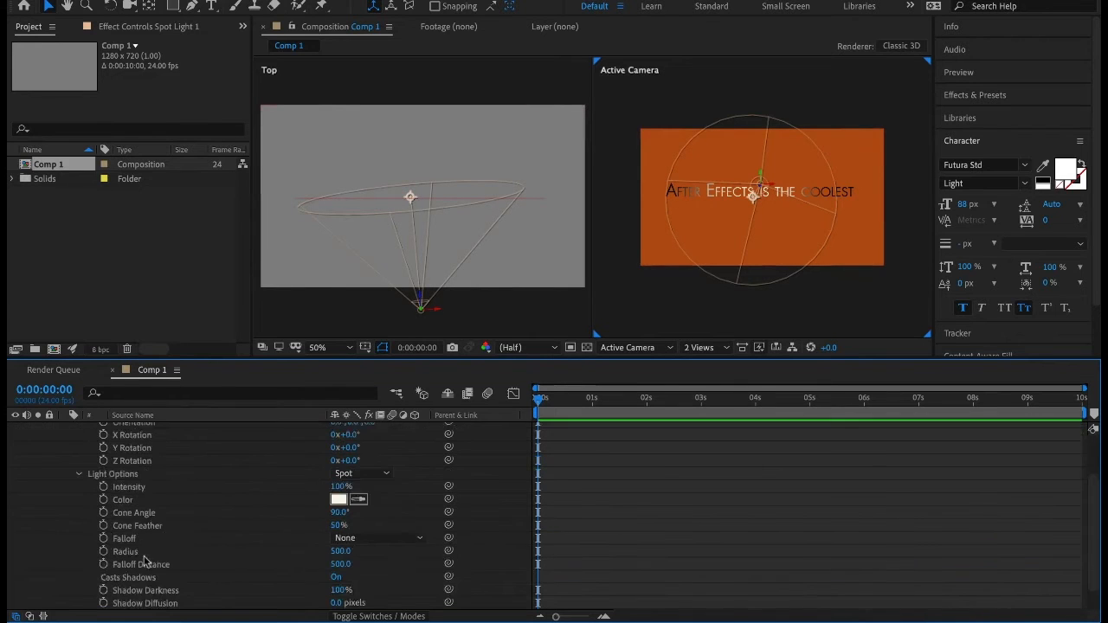
scroll(136, 559, "down", 1)
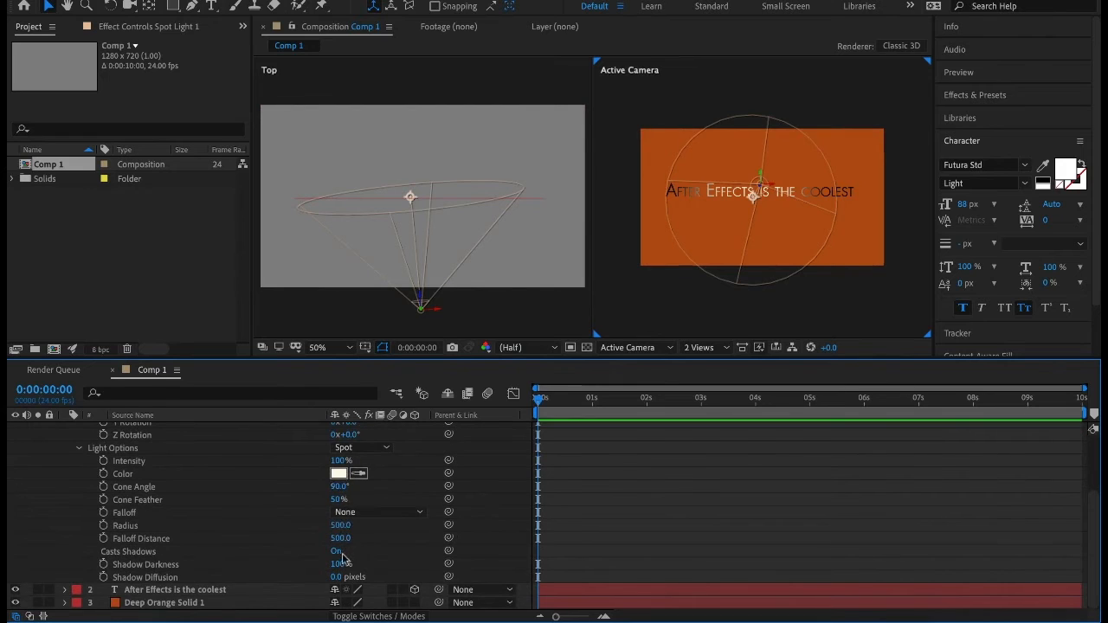
left_click_drag(338, 460, 323, 530)
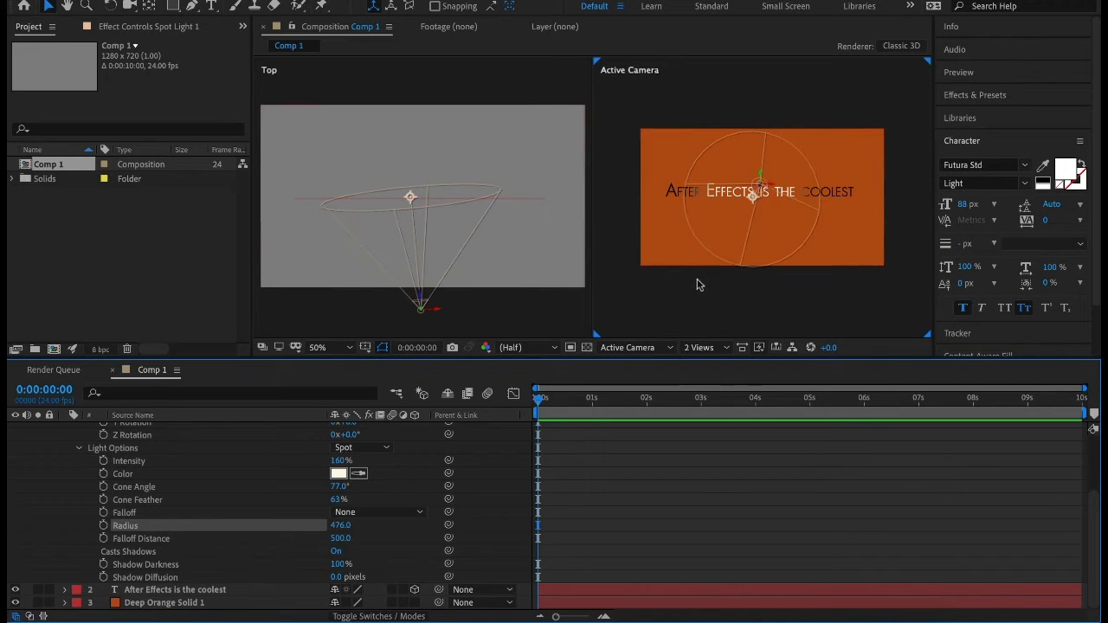
scroll(130, 485, "up", 3)
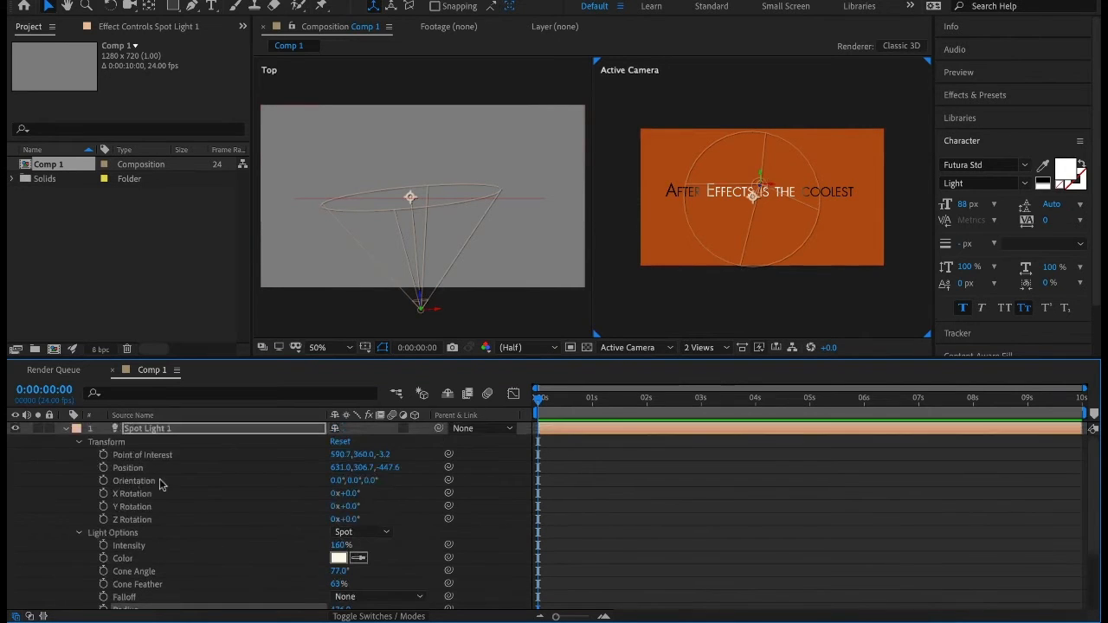
scroll(165, 489, "down", 3)
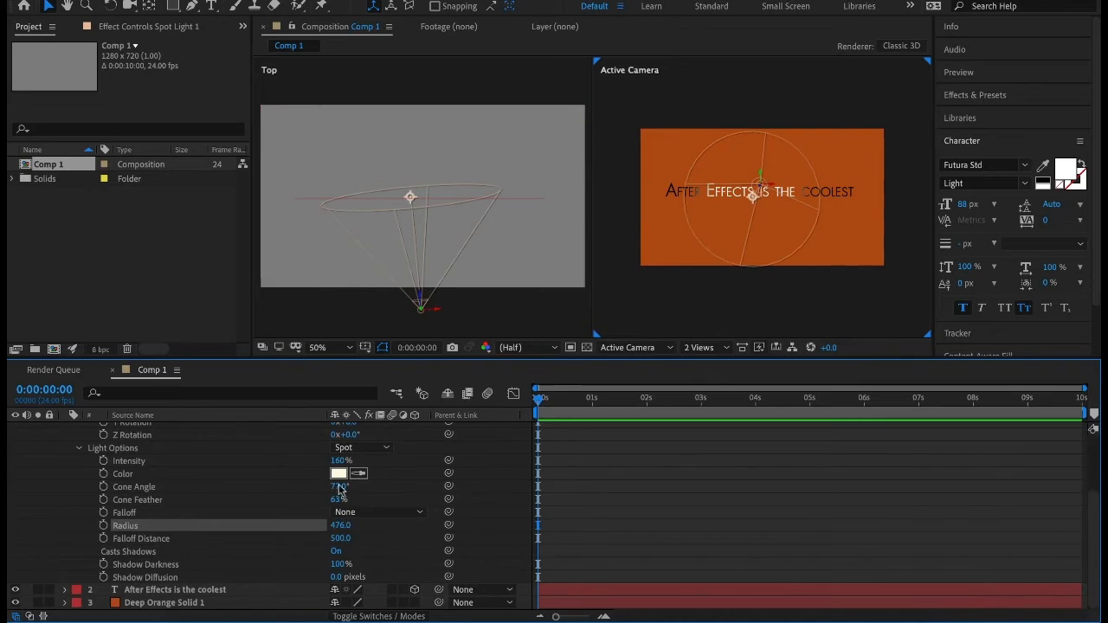
scroll(104, 459, "up", 3)
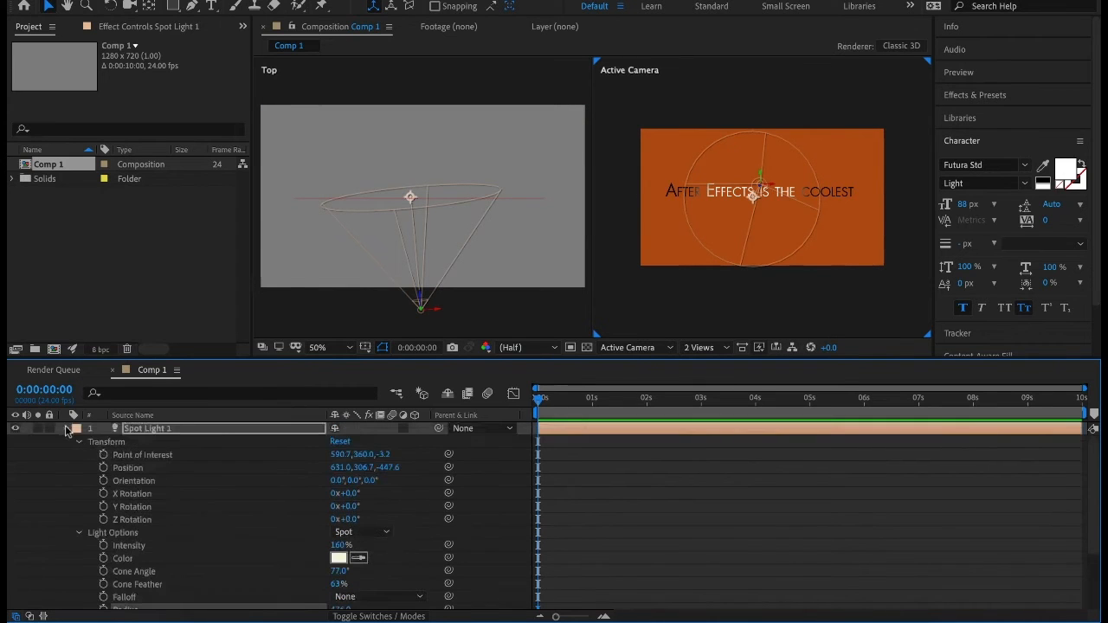
left_click(67, 432)
Turn on Casts Shadows in the text layer's Material Options and deselect the layer.
left_click(66, 442)
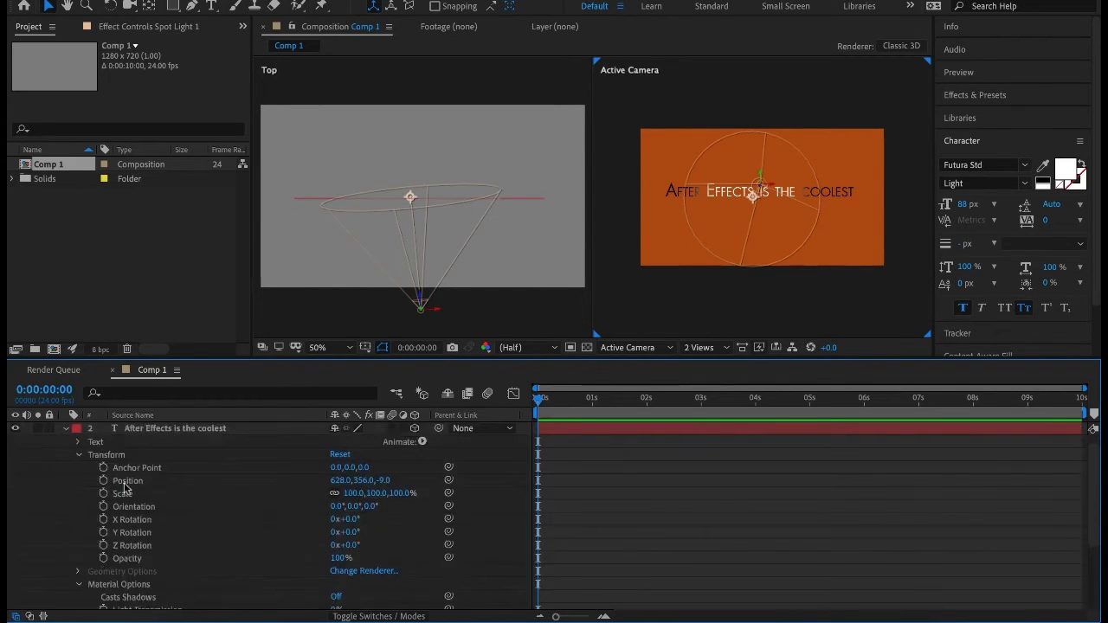
scroll(170, 471, "down", 3)
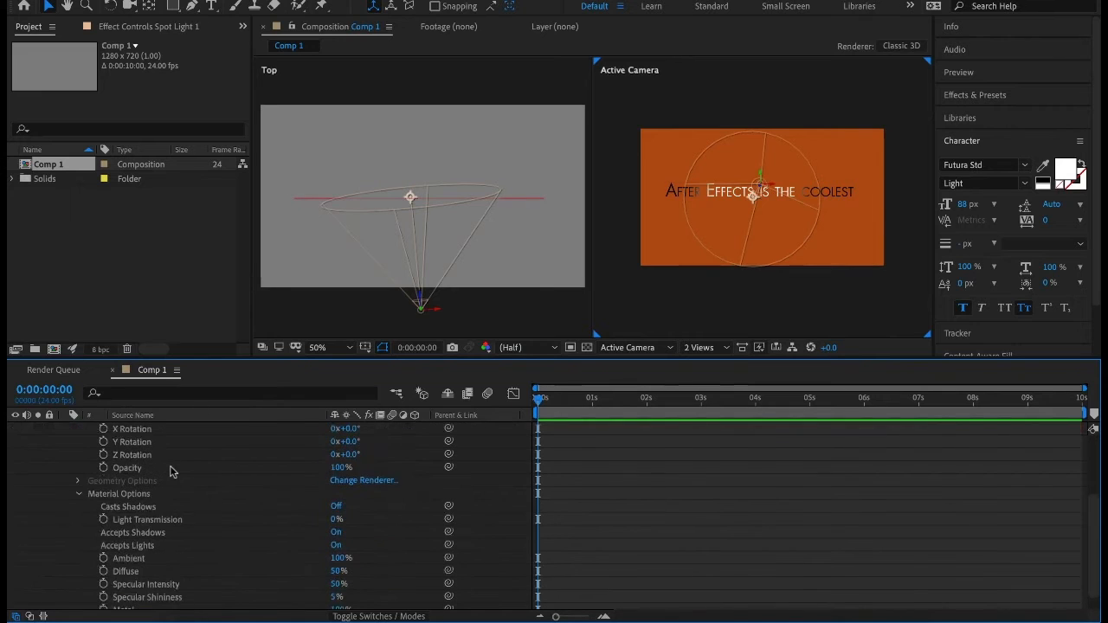
scroll(171, 471, "down", 1)
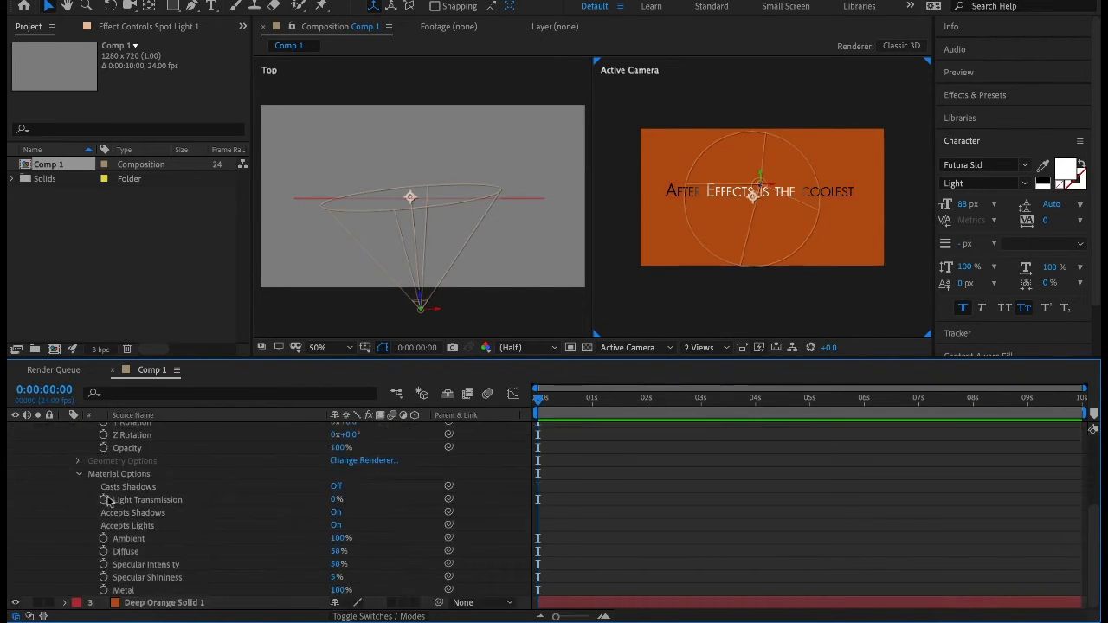
left_click(337, 487)
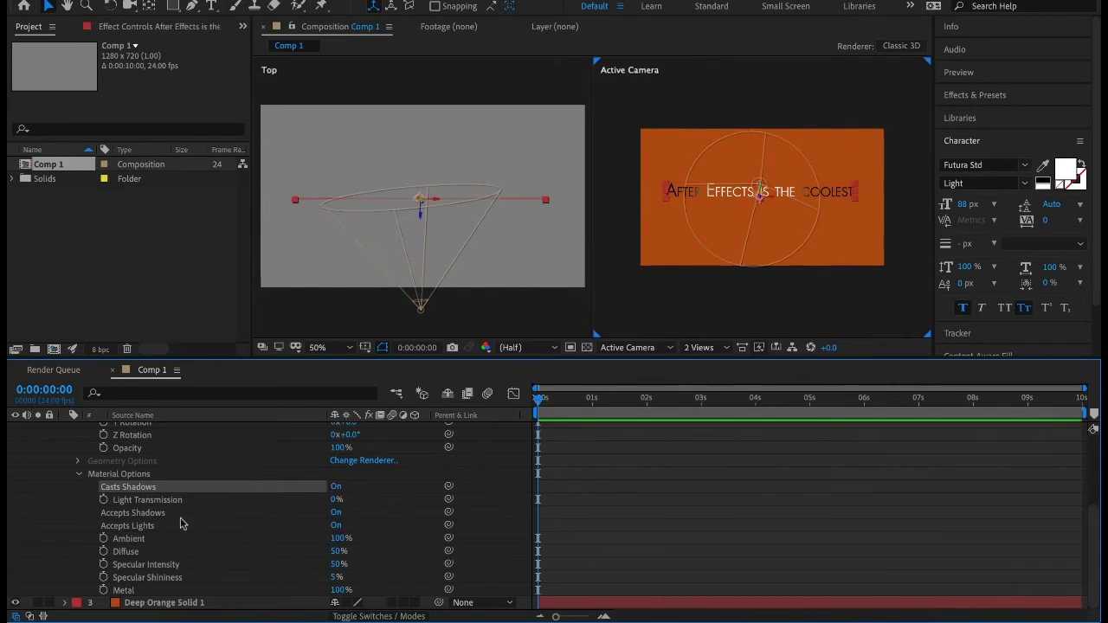
left_click(665, 283)
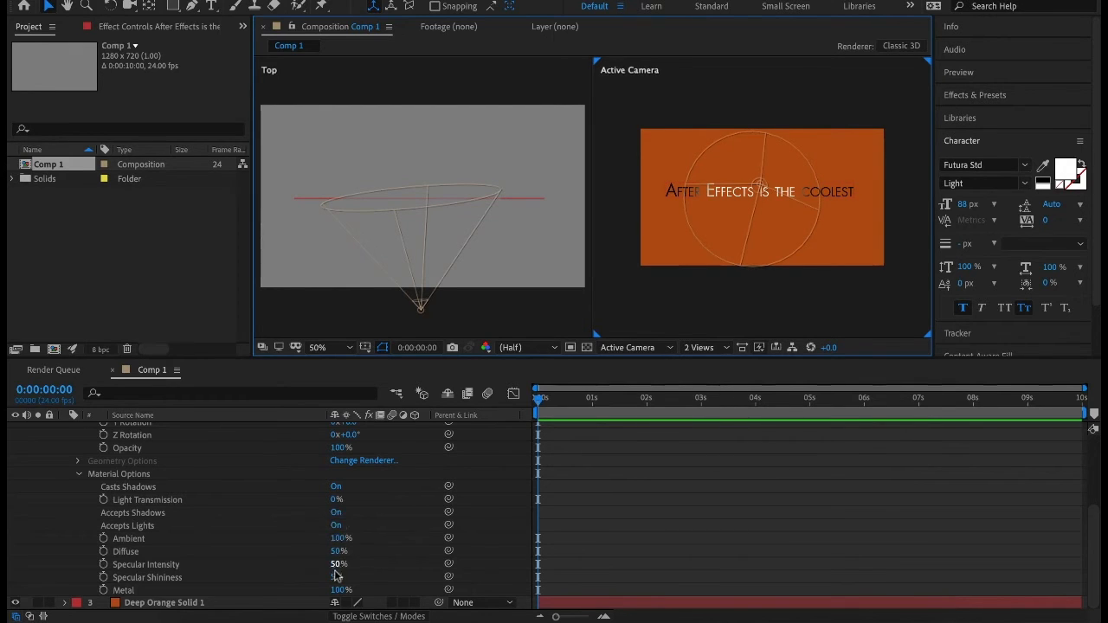
Set the text layer's Specular Intensity to 13%.
left_click_drag(336, 564, 274, 589)
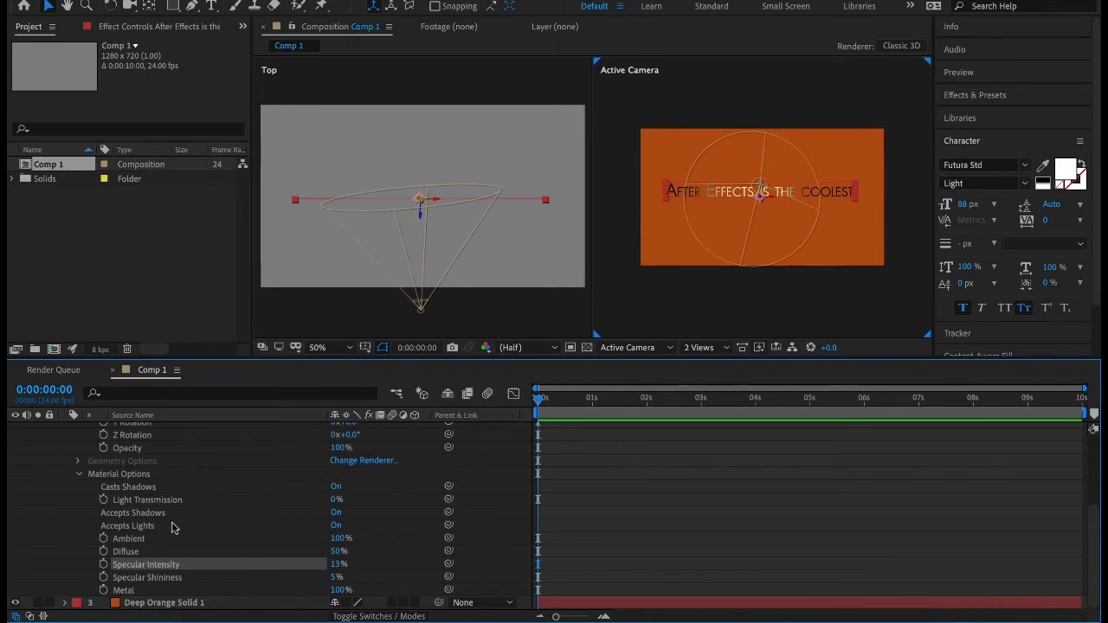
scroll(138, 498, "up", 6)
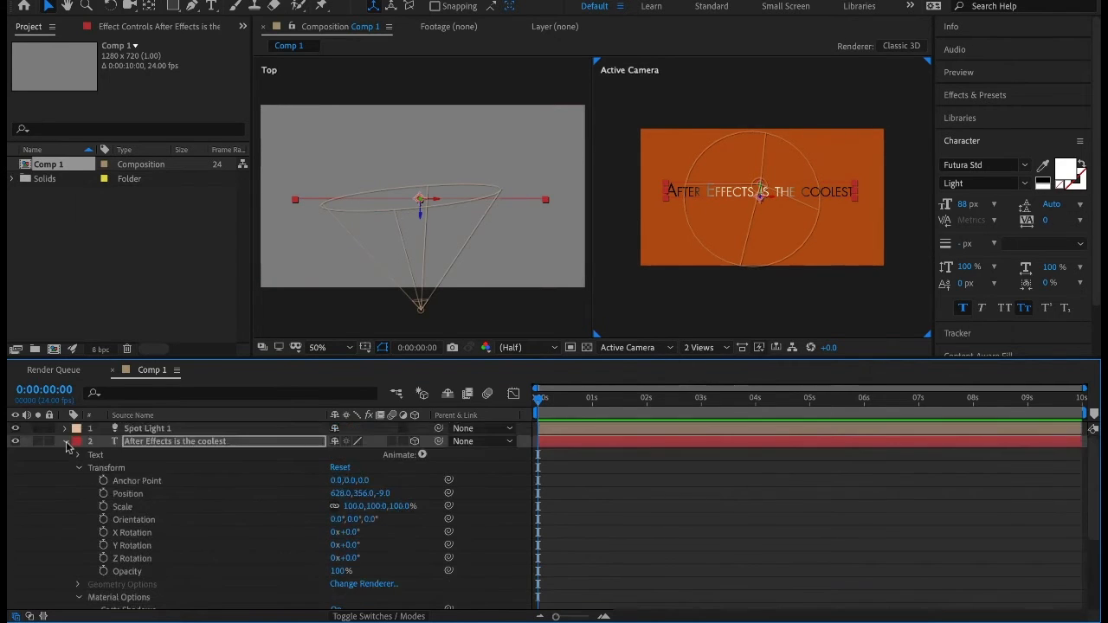
Collapse the text layer's properties and deselect the layer and the composition item.
left_click(64, 441)
left_click(104, 477)
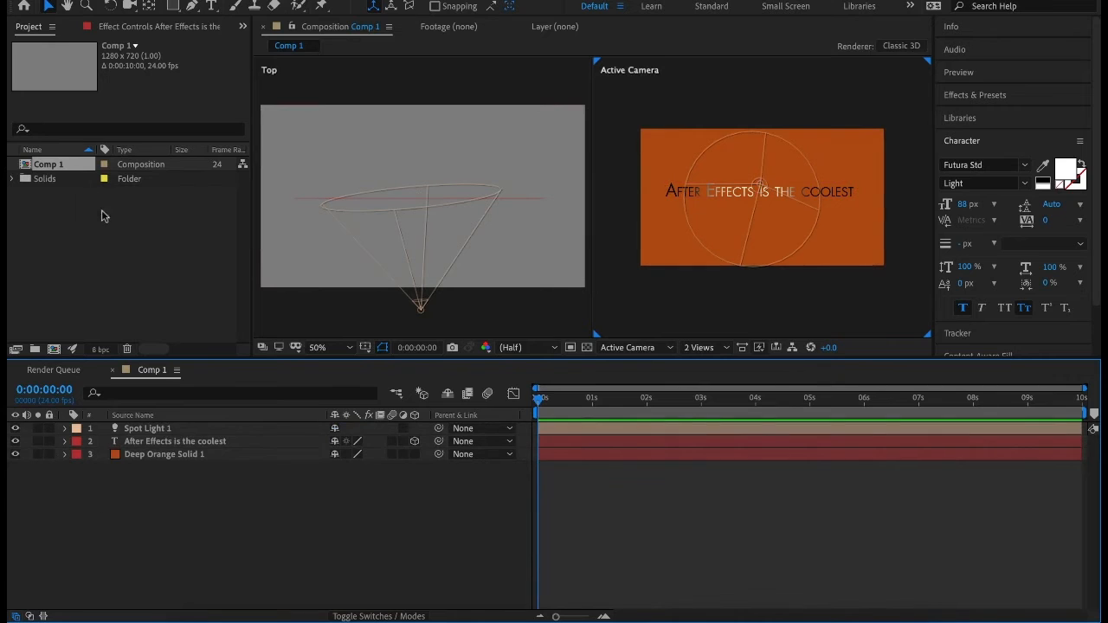
left_click(65, 250)
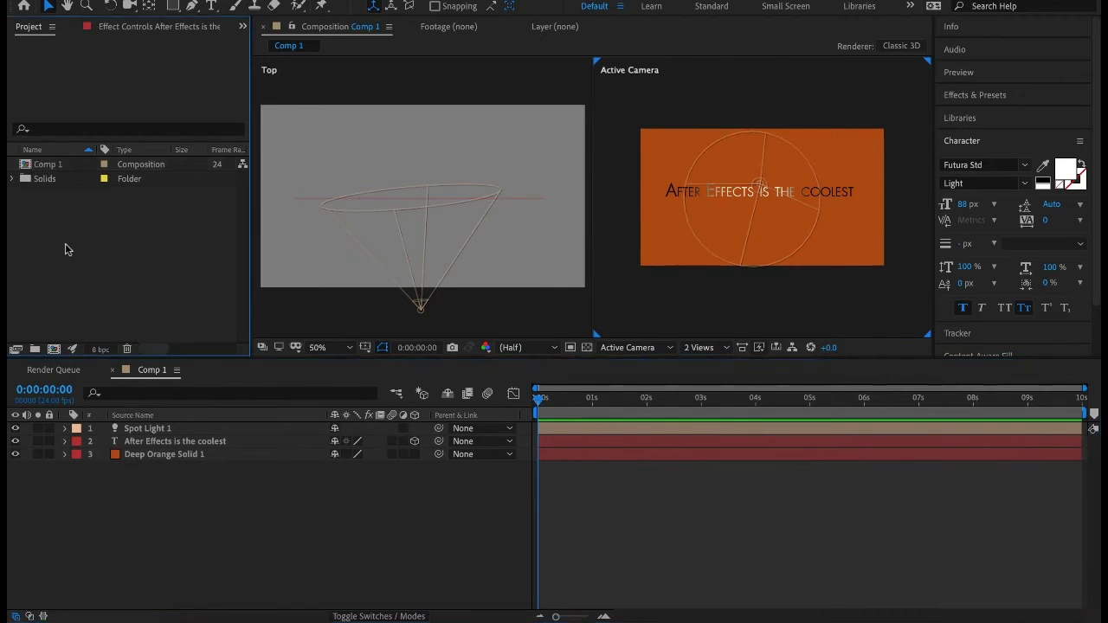
Import dayToNight.psd from the Desktop as a composition with layer styles merged into footage.
right_click(111, 240)
mouse_move(143, 306)
left_click(308, 307)
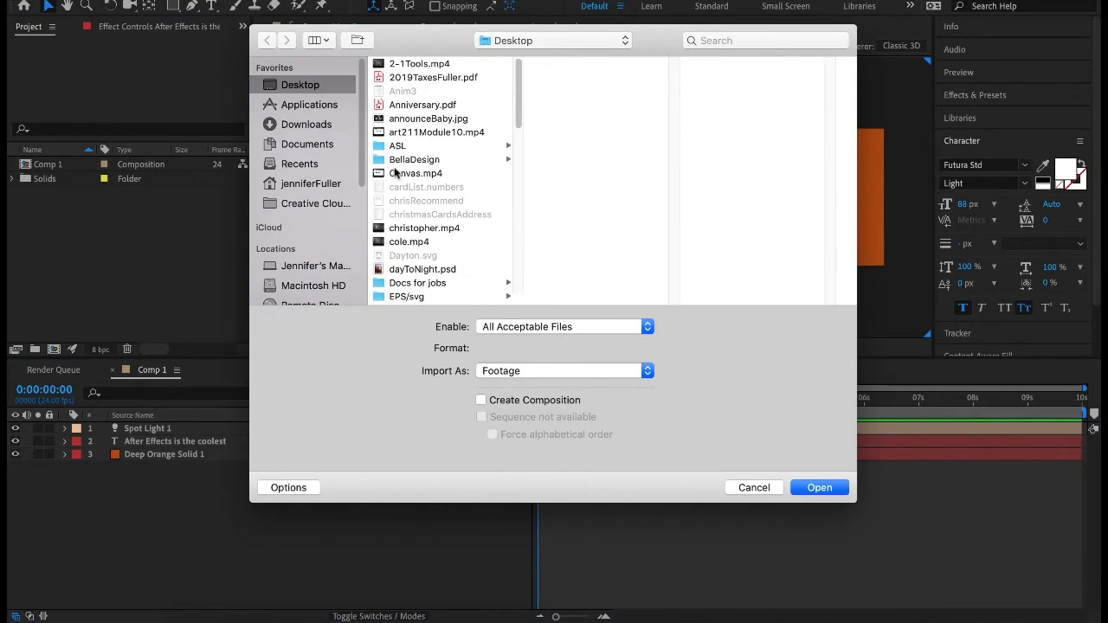
left_click(433, 270)
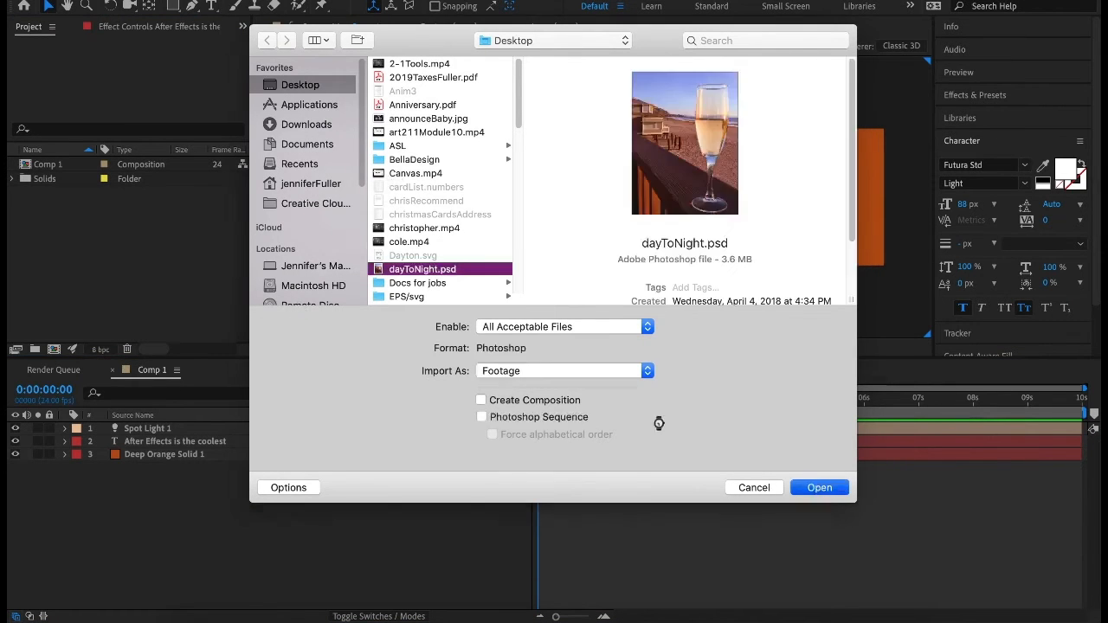
key("Return")
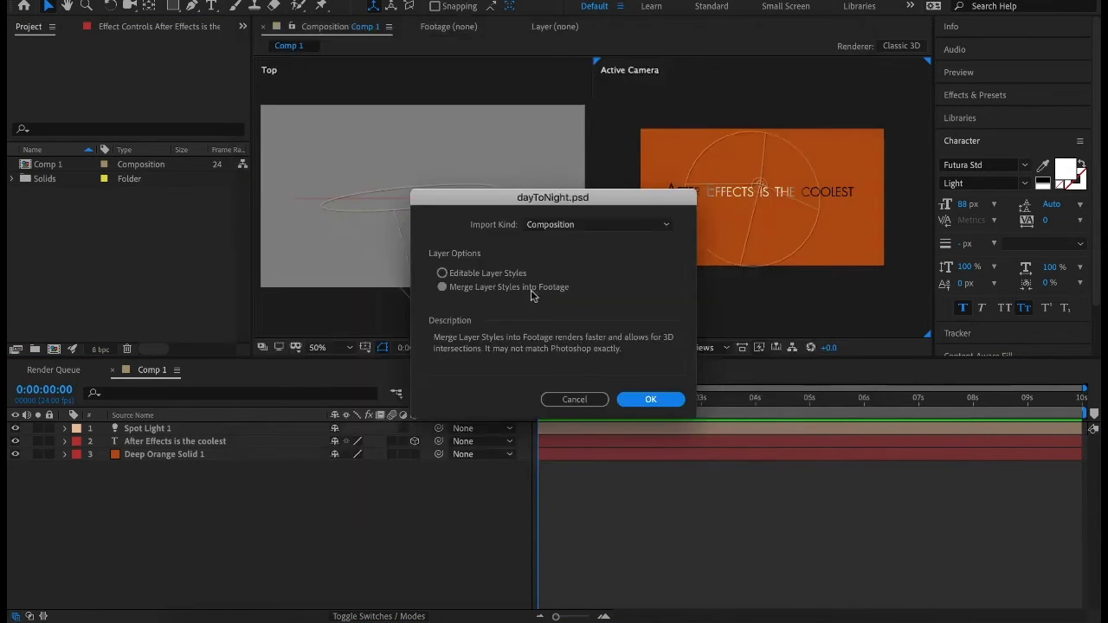
left_click(651, 398)
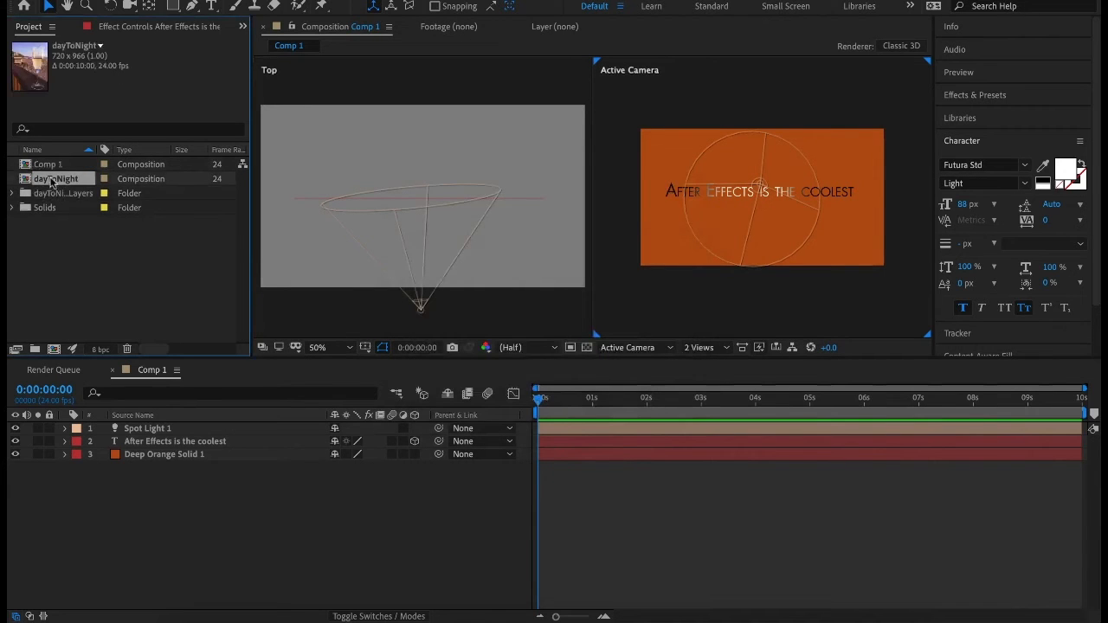
Place the dayToNight composition between the text and orange solid layers and check its Transform properties.
left_click_drag(52, 181, 119, 455)
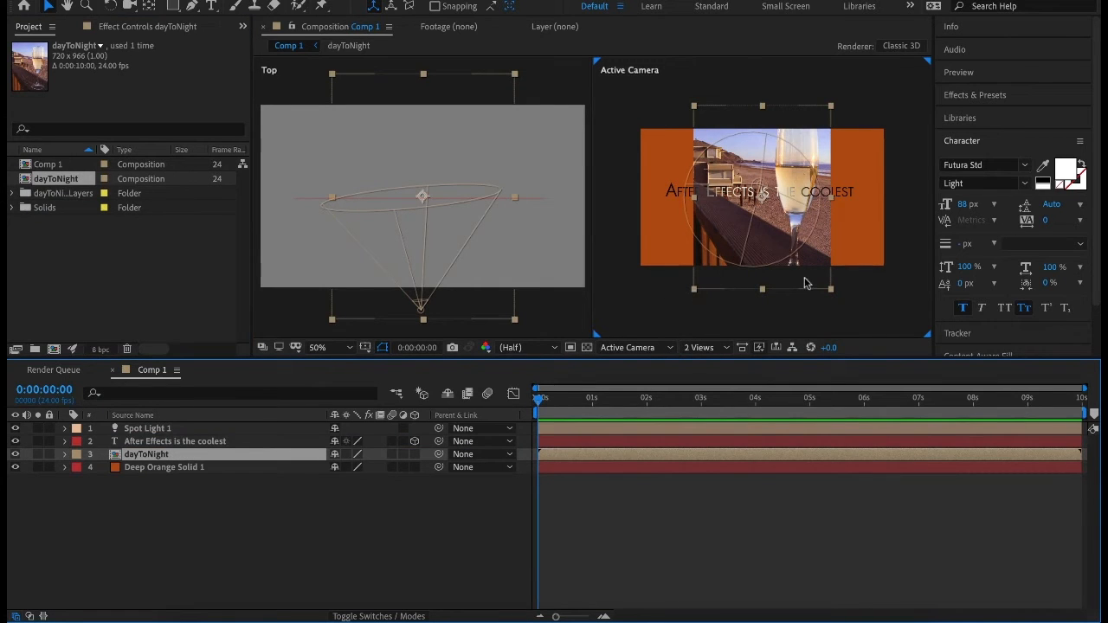
left_click(64, 455)
left_click(78, 469)
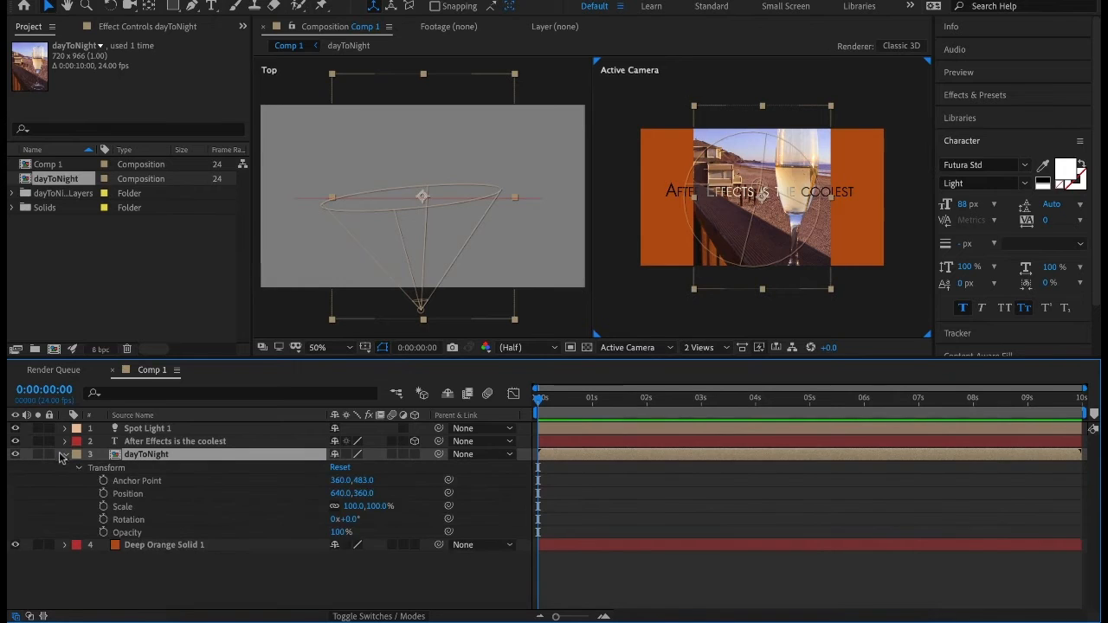
left_click(64, 455)
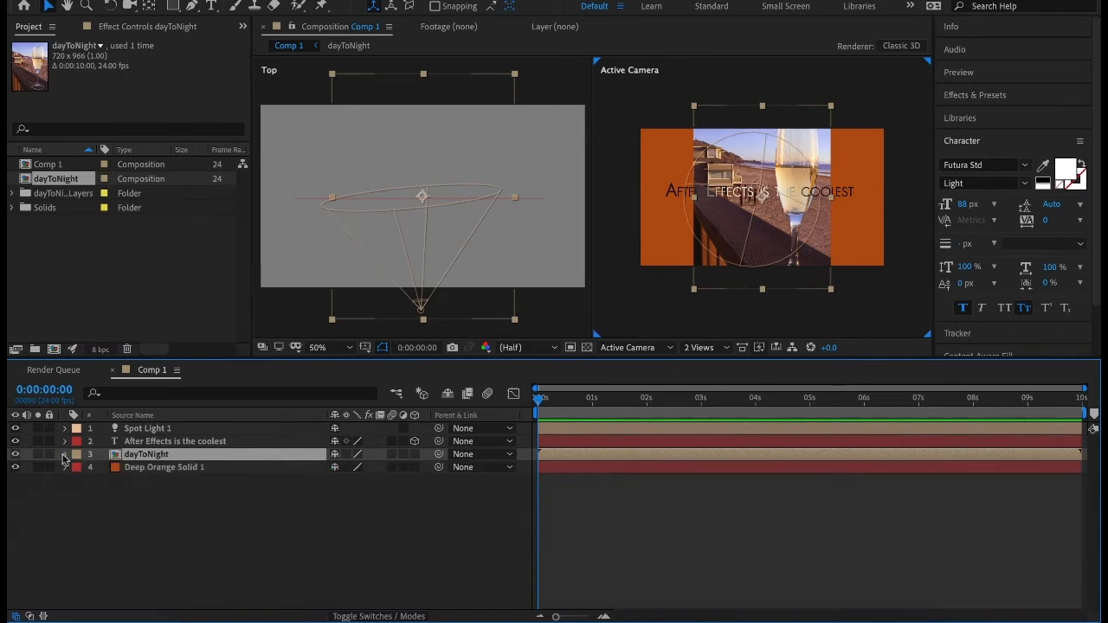
Turn the dayToNight layer into a 3D layer and deselect it.
left_click(424, 78)
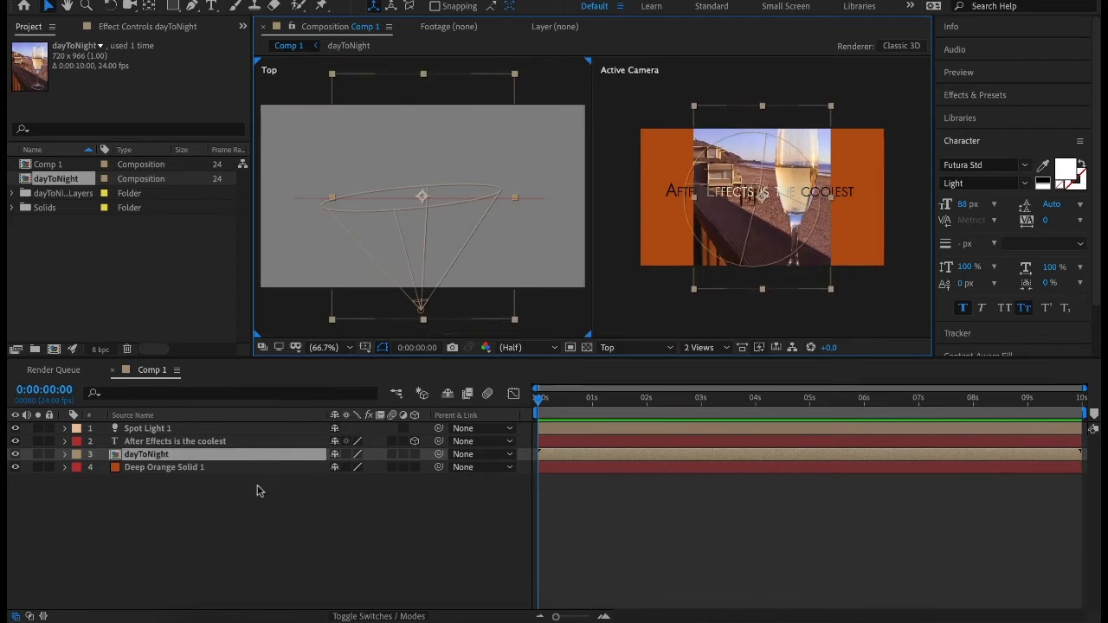
left_click(414, 454)
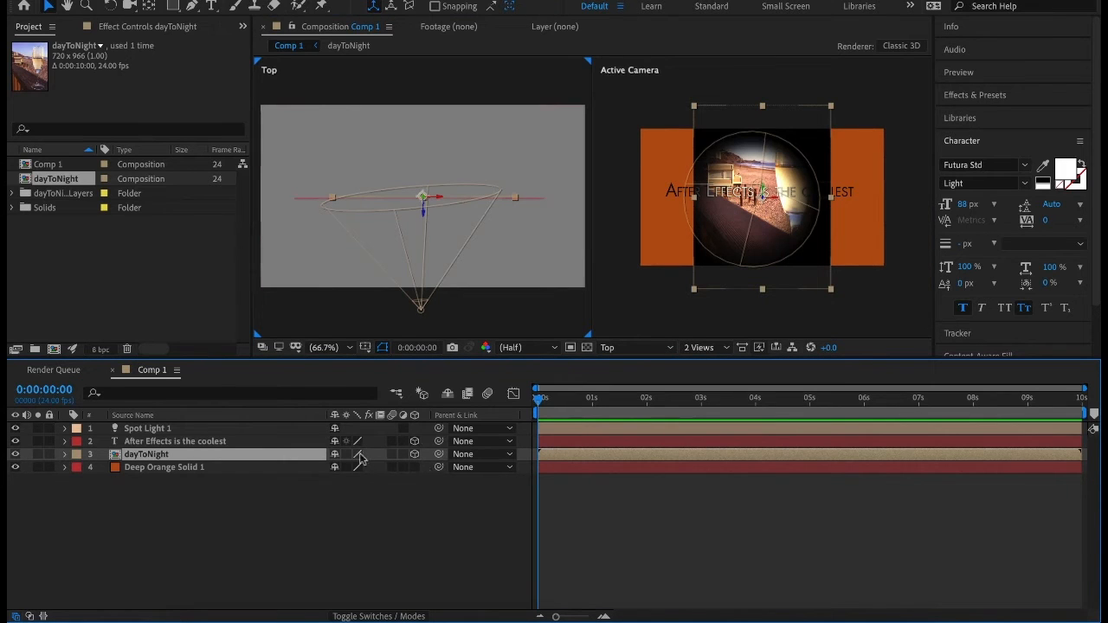
left_click(723, 305)
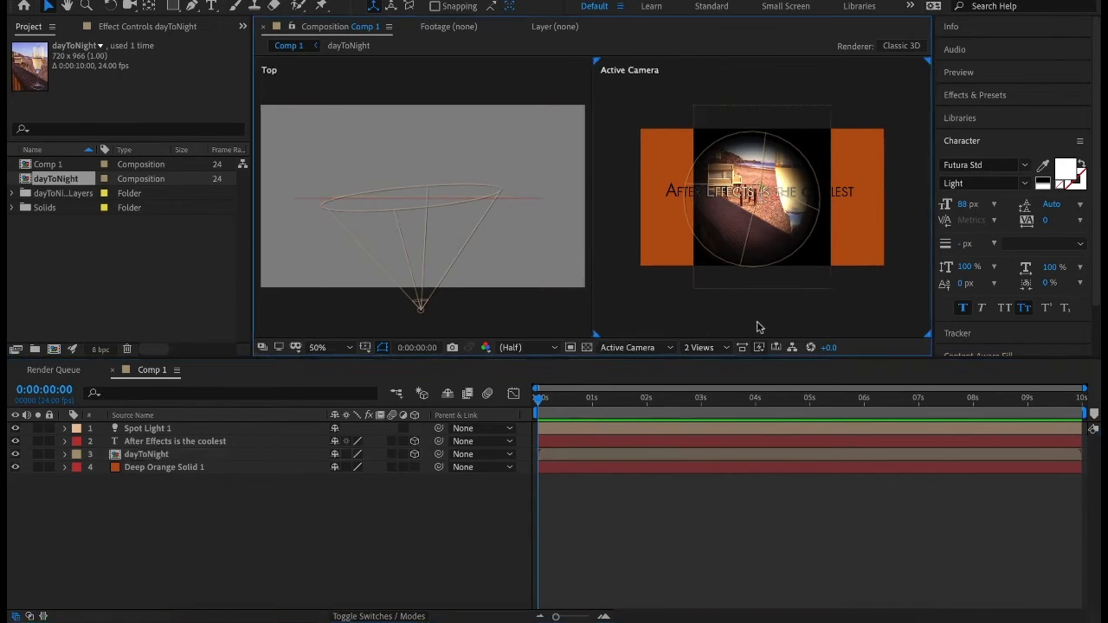
Switch the composition viewer to 1 View and examine the lit text over the image up close.
left_click(703, 347)
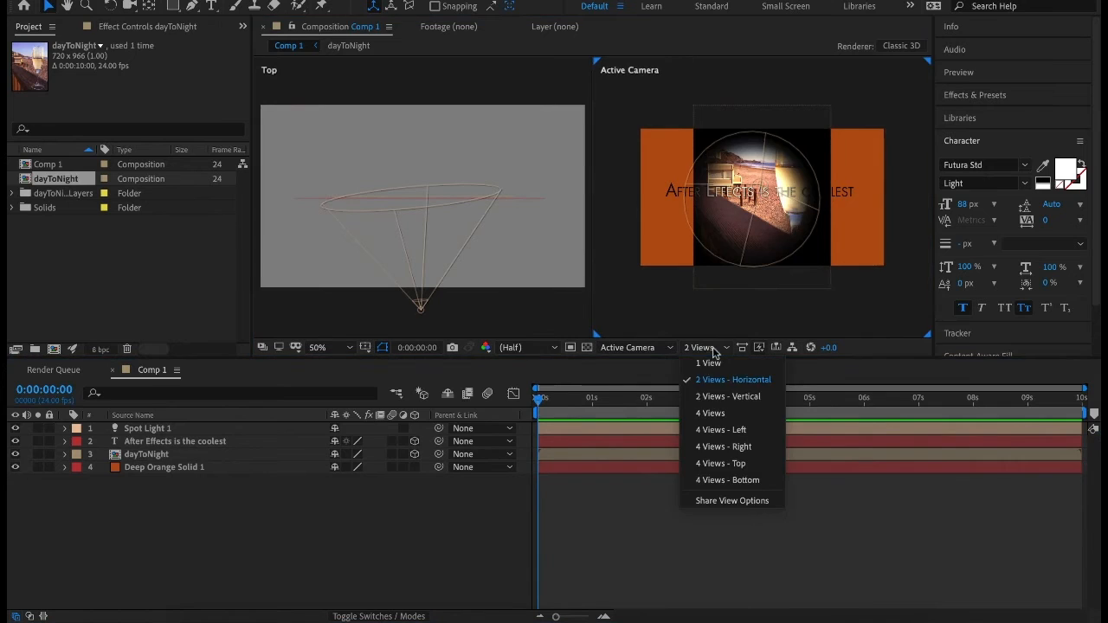
left_click(693, 362)
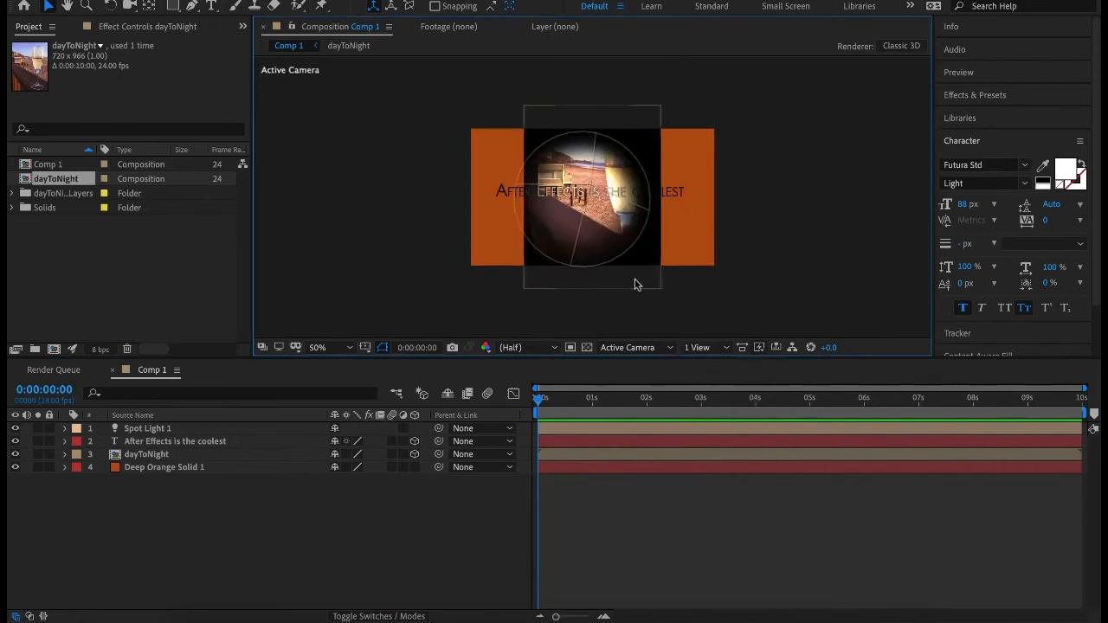
key("period")
key("period")
key("period")
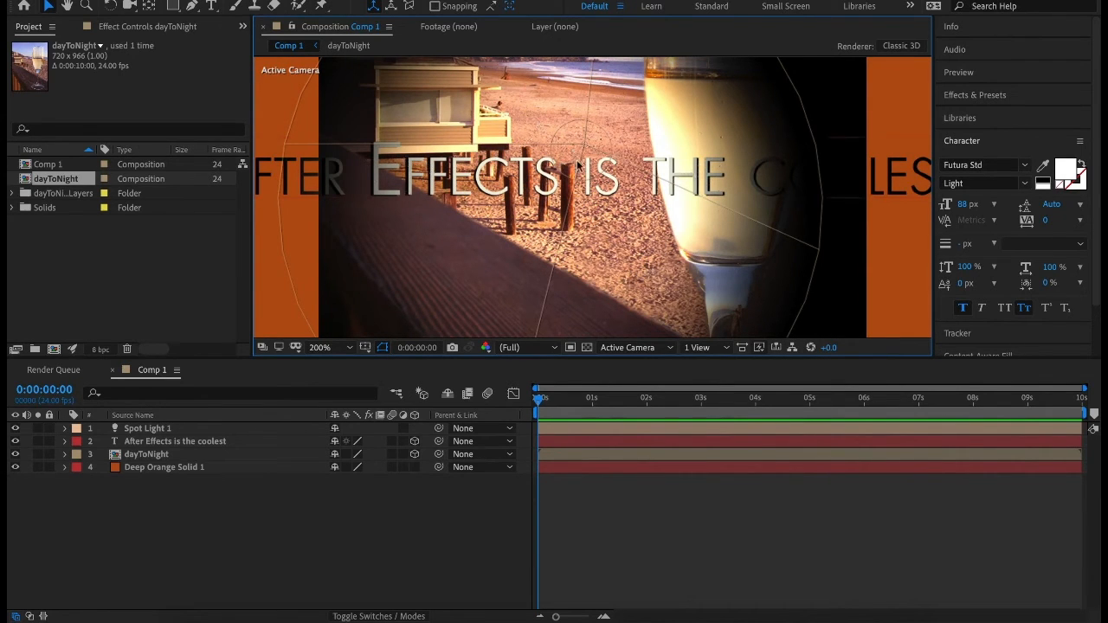
scroll(750, 187, "down", 2)
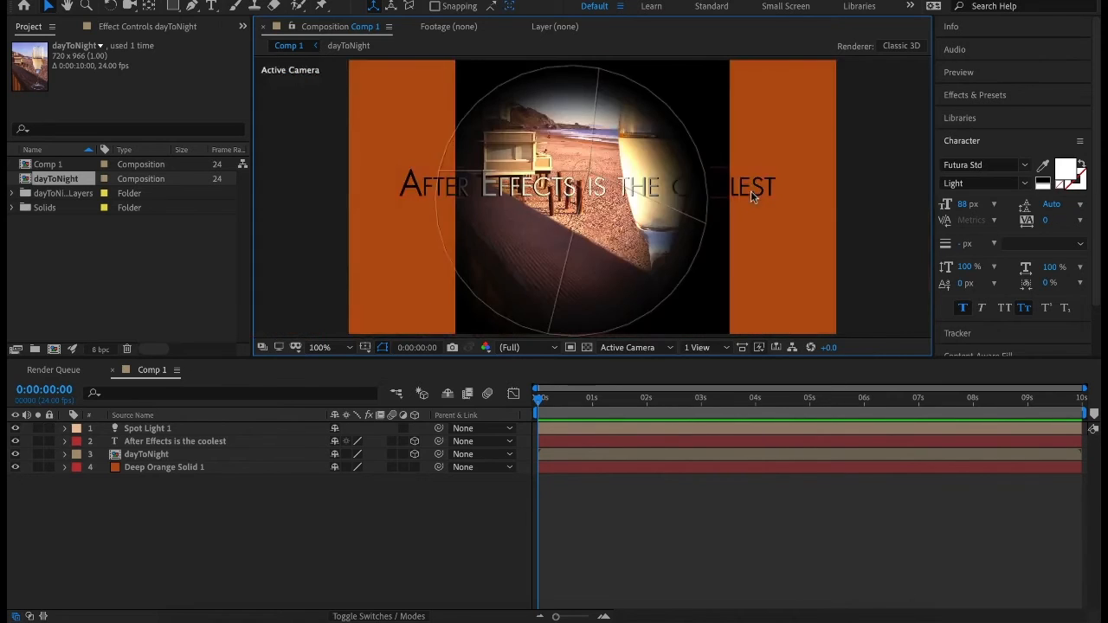
scroll(679, 141, "down", 1)
left_click(654, 143)
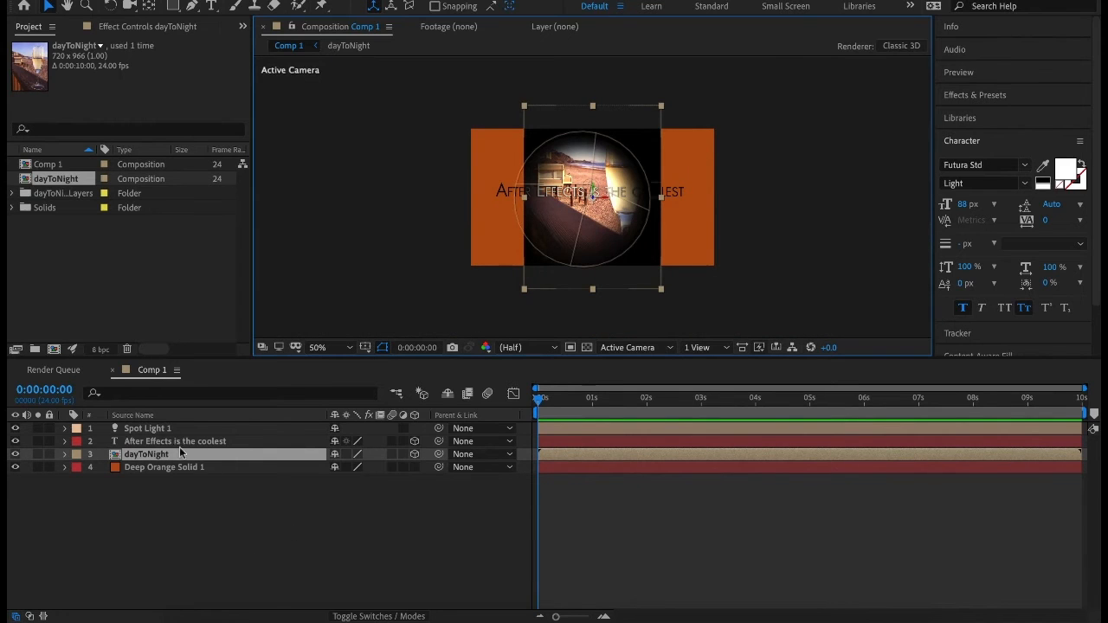
Pre-compose the Spot Light 1 and text layers into a new composition named "light and text", moving all attributes.
left_click(152, 500)
left_click(140, 455)
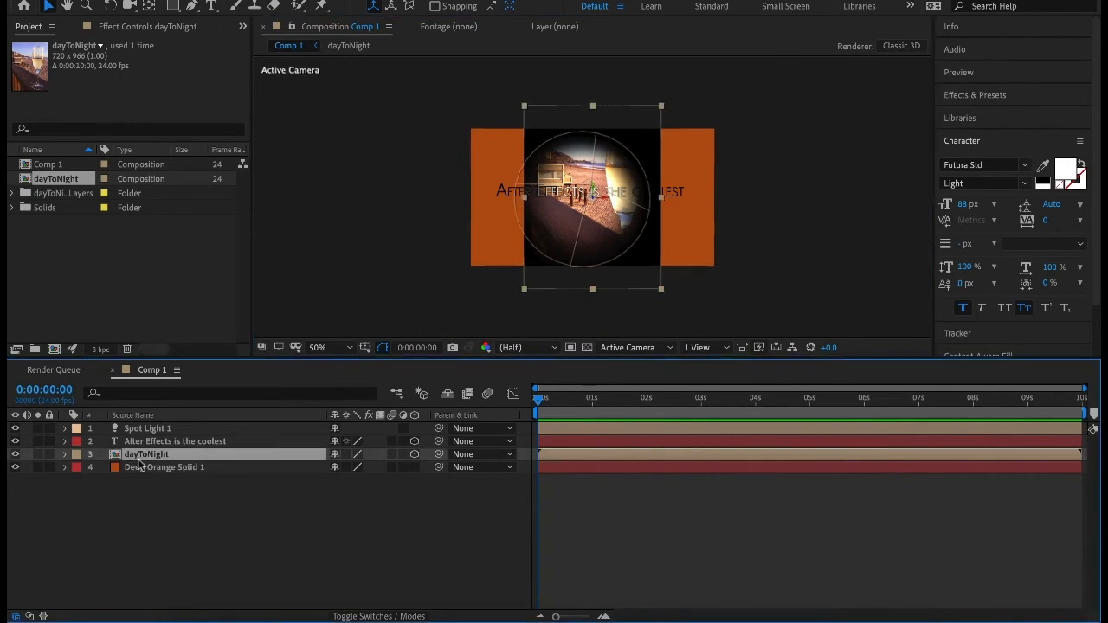
left_click(191, 429)
left_click(190, 445)
left_click(142, 430)
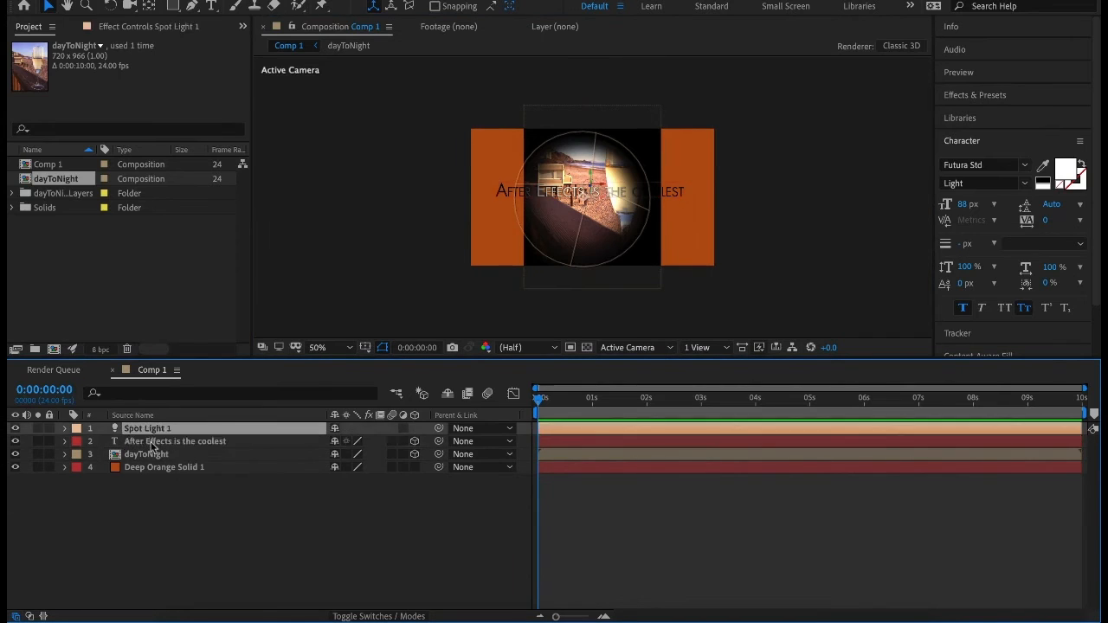
left_click(152, 444)
left_click(143, 429)
left_click(151, 442, "shift")
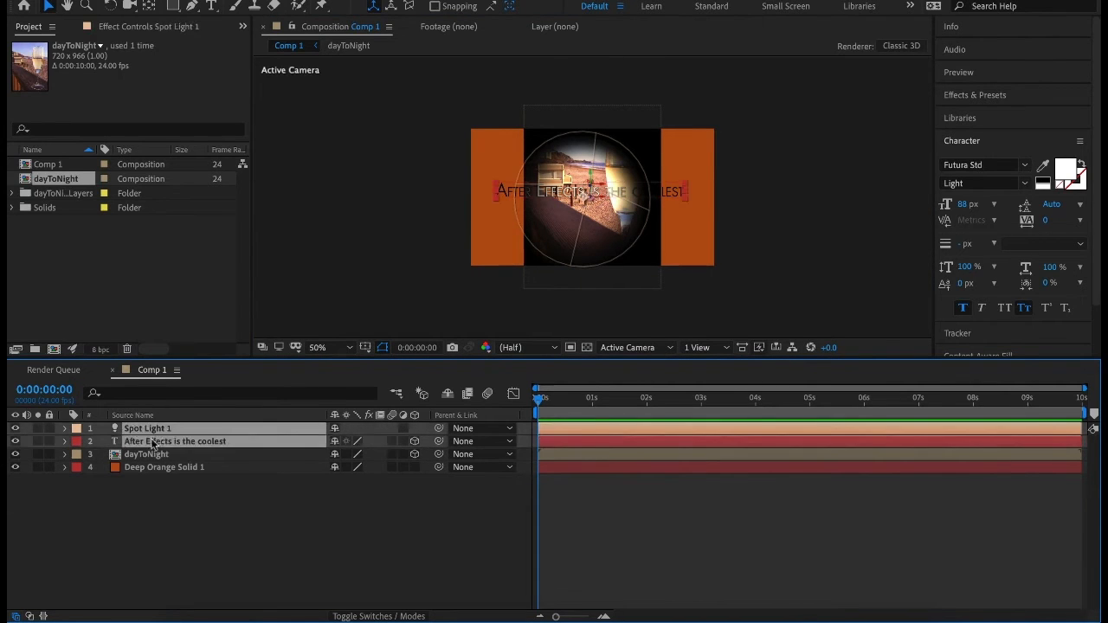
right_click(152, 443)
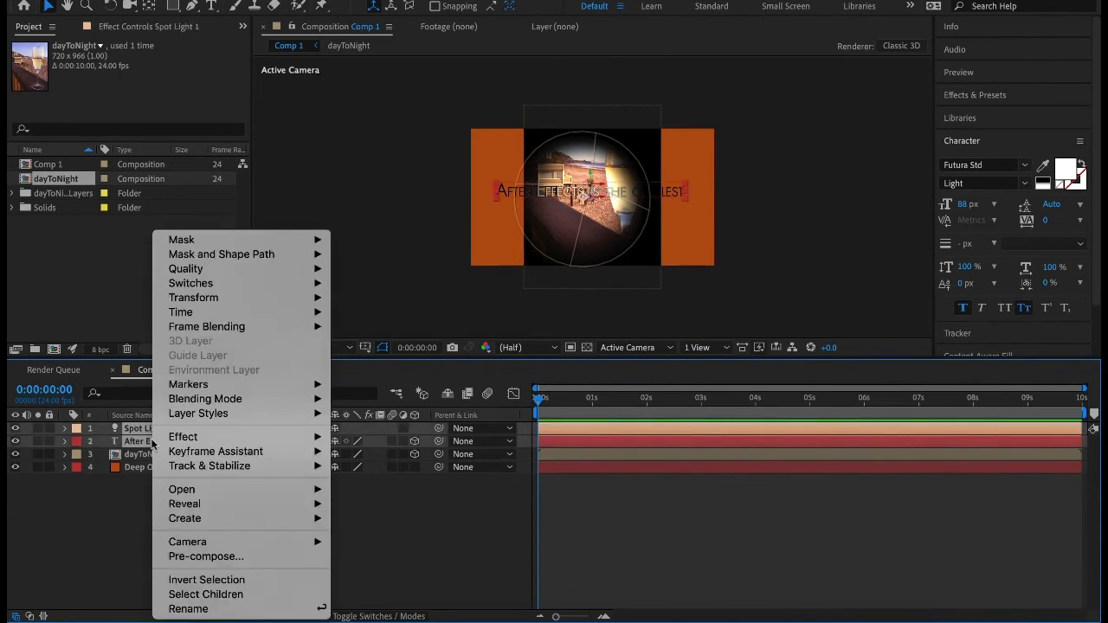
left_click(197, 558)
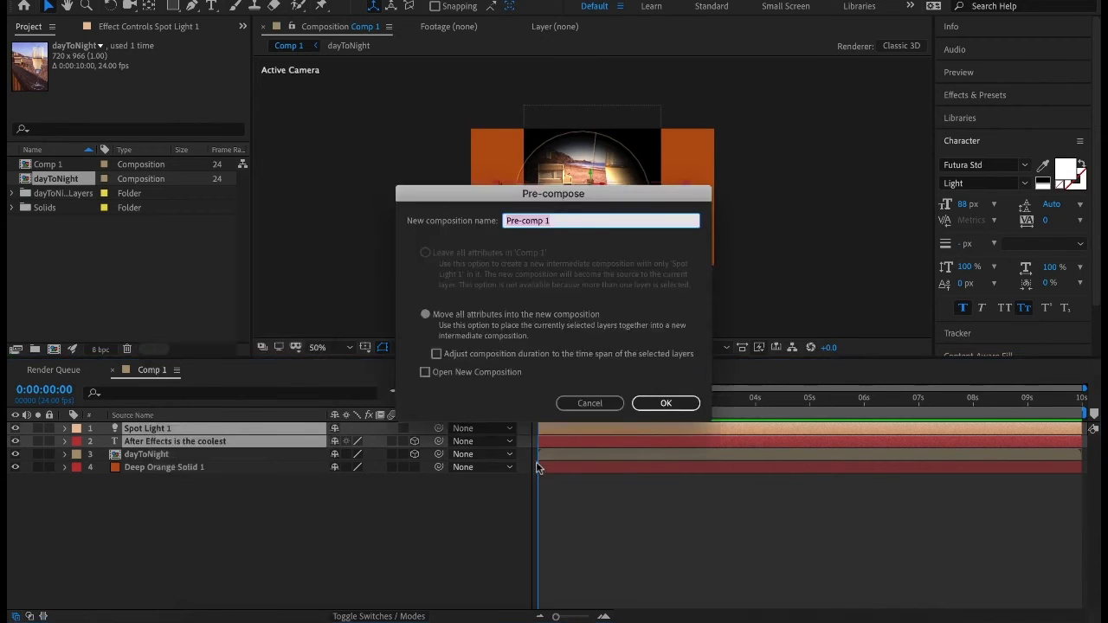
type("light and text")
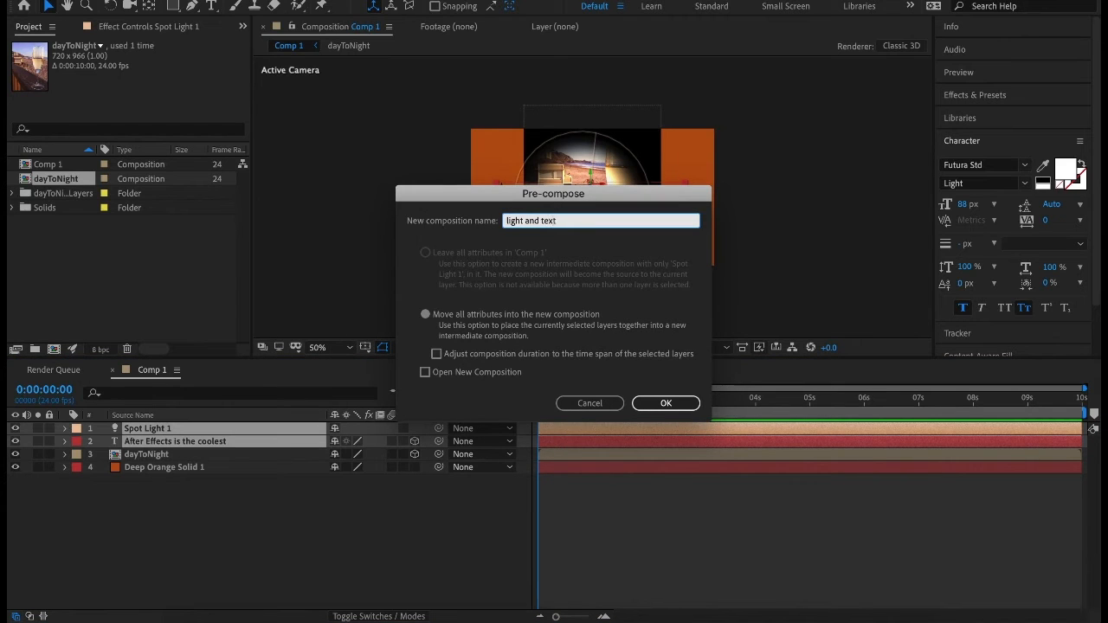
left_click(680, 405)
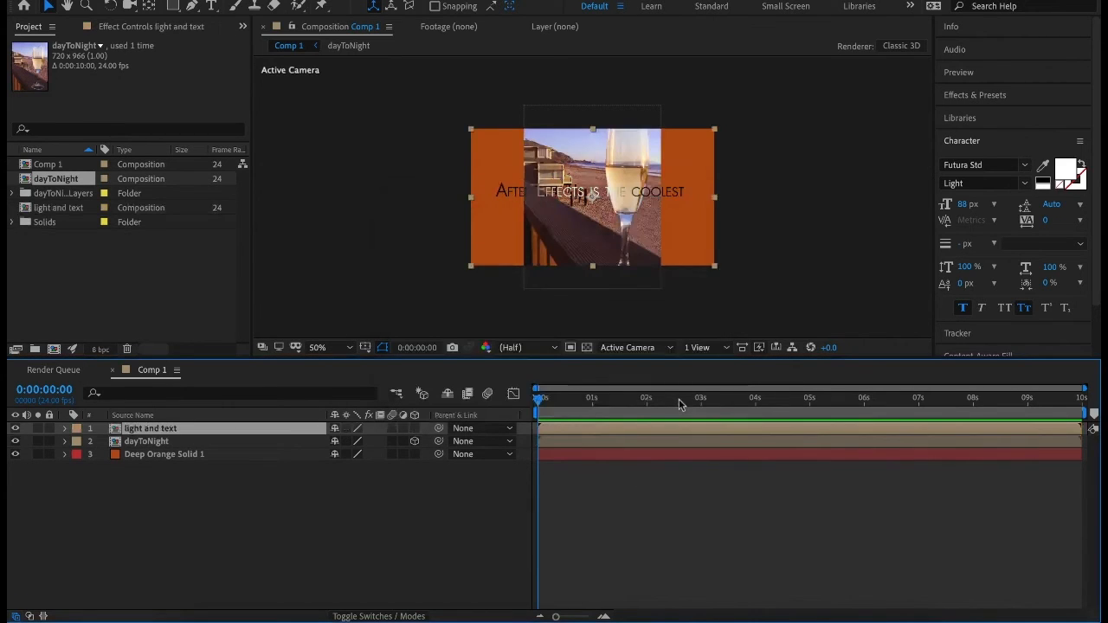
left_click(178, 497)
left_click(154, 430)
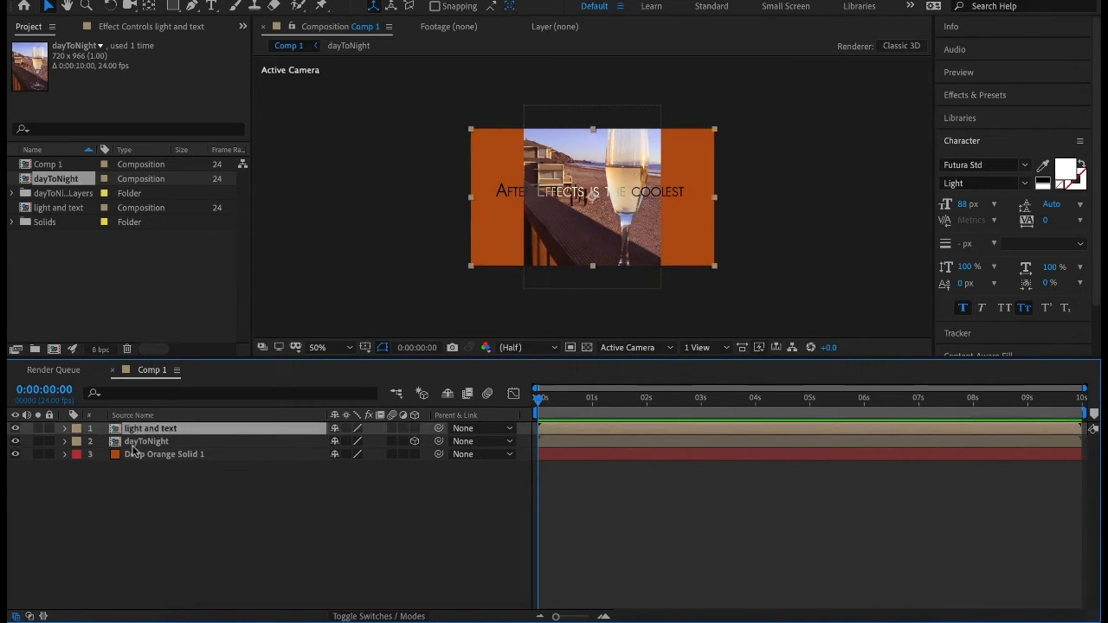
left_click(138, 443)
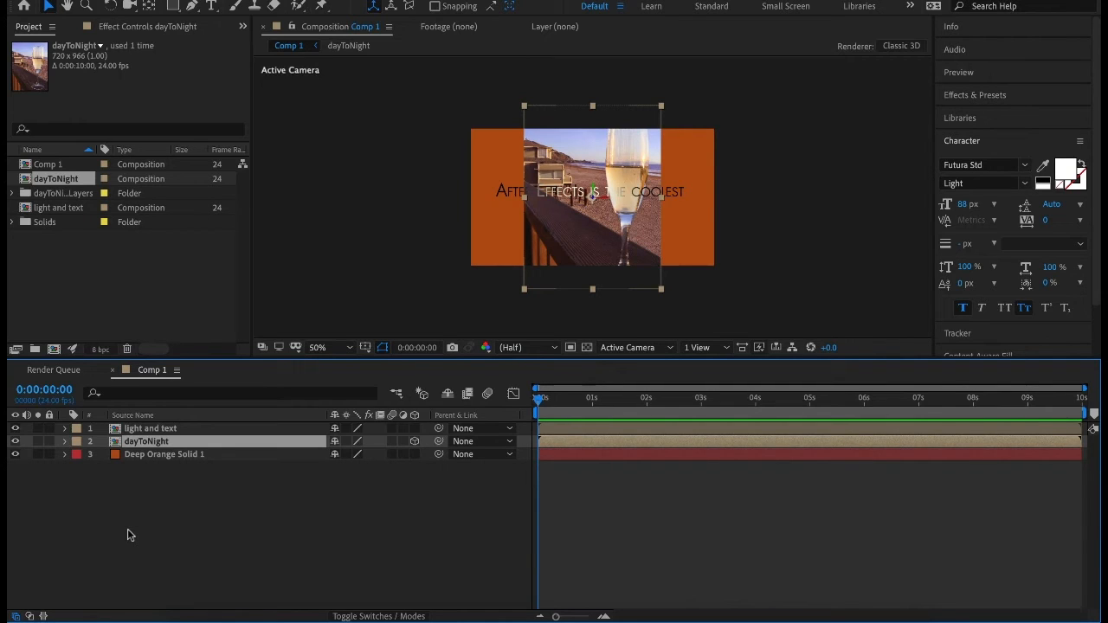
left_click(752, 301)
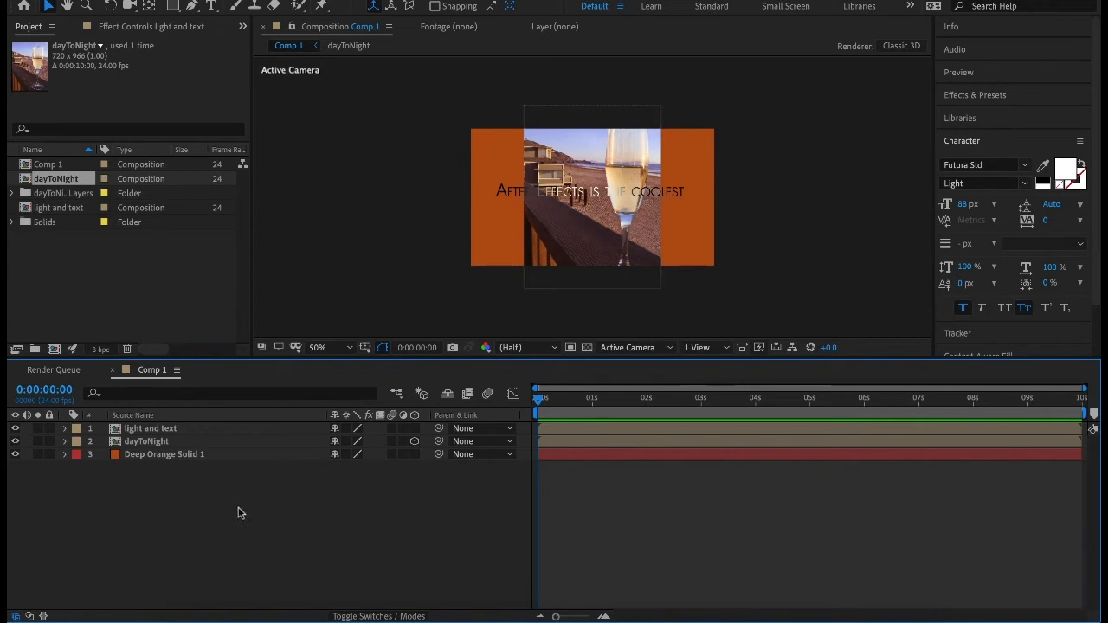
Add a camera layer of type Two-Node Camera with the 50mm preset.
right_click(175, 490)
mouse_move(210, 459)
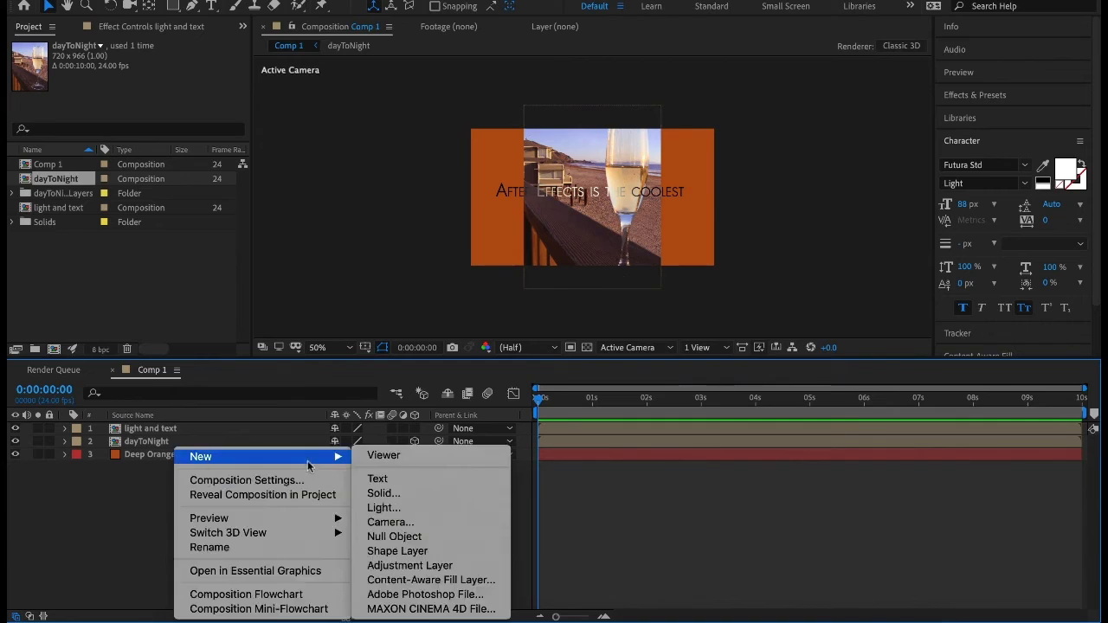
left_click(410, 525)
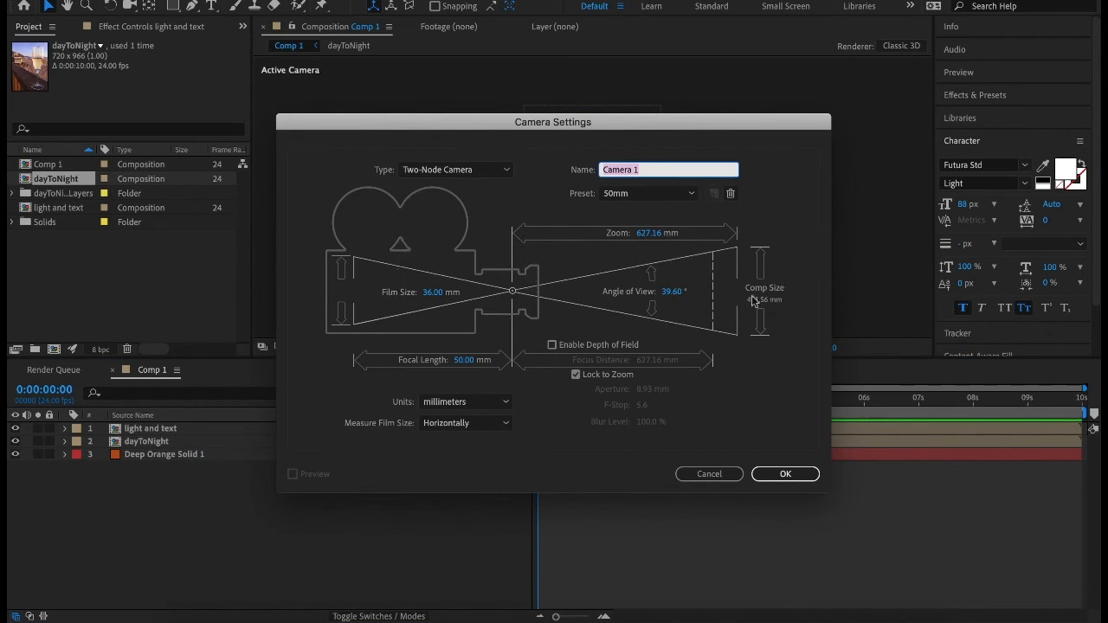
left_click(507, 170)
left_click(500, 184)
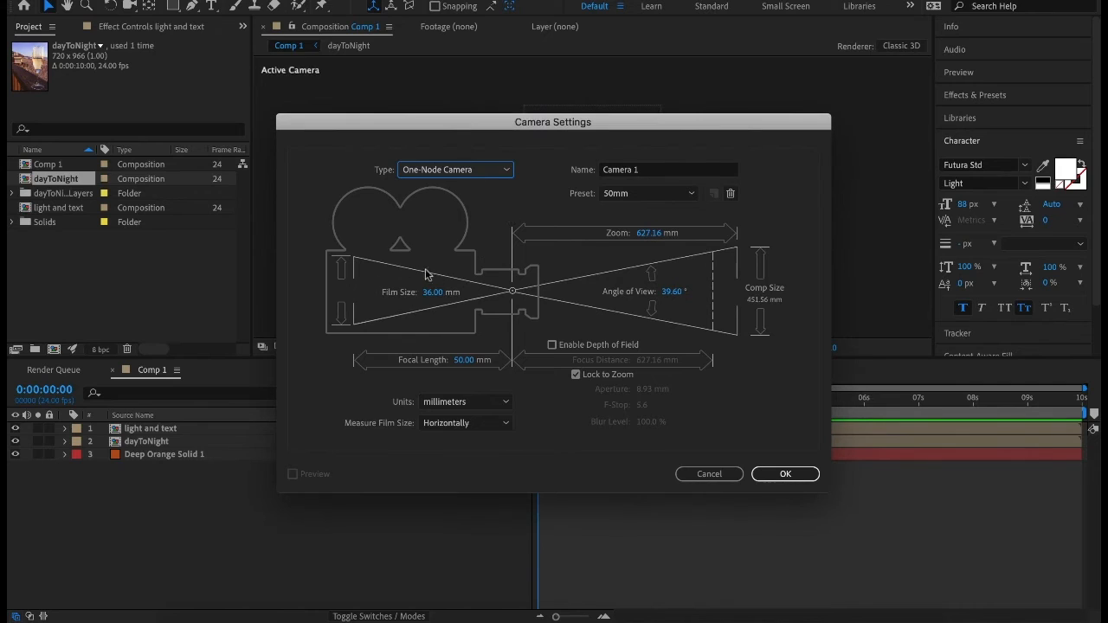
left_click(508, 170)
left_click(490, 203)
left_click(772, 478)
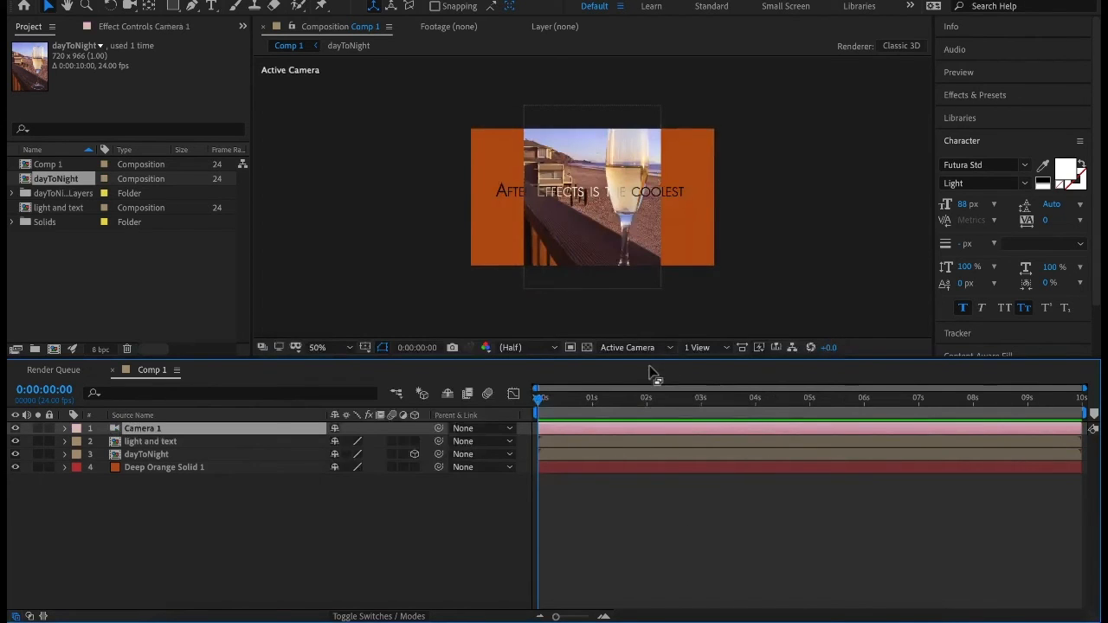
Show the composition through Camera 1 and set the view layout to 2 Views - Horizontal.
left_click(626, 348)
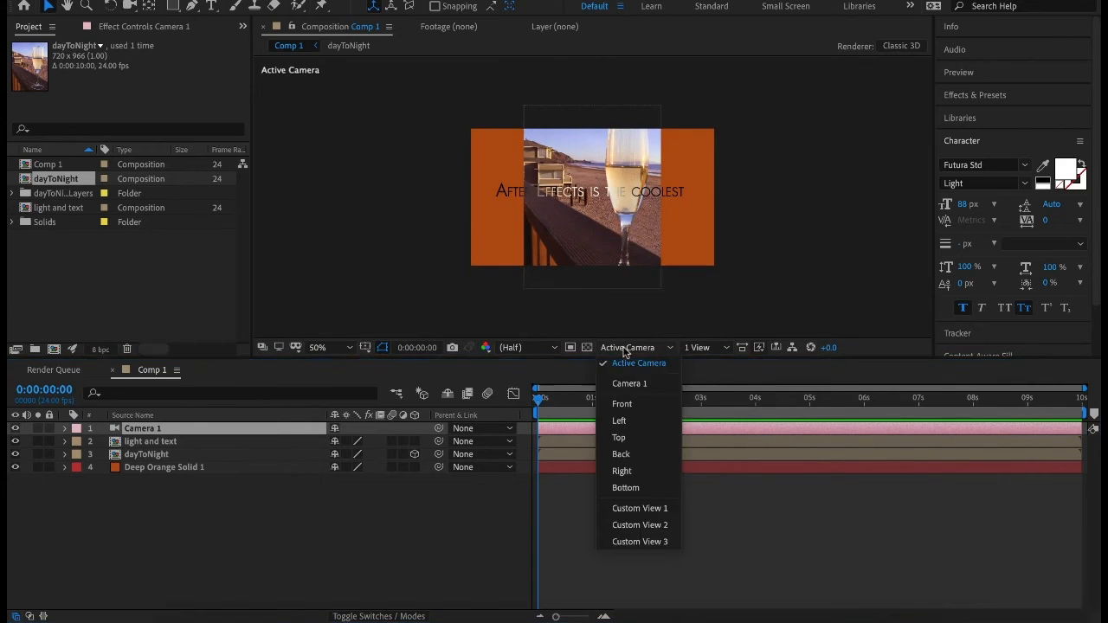
left_click(638, 384)
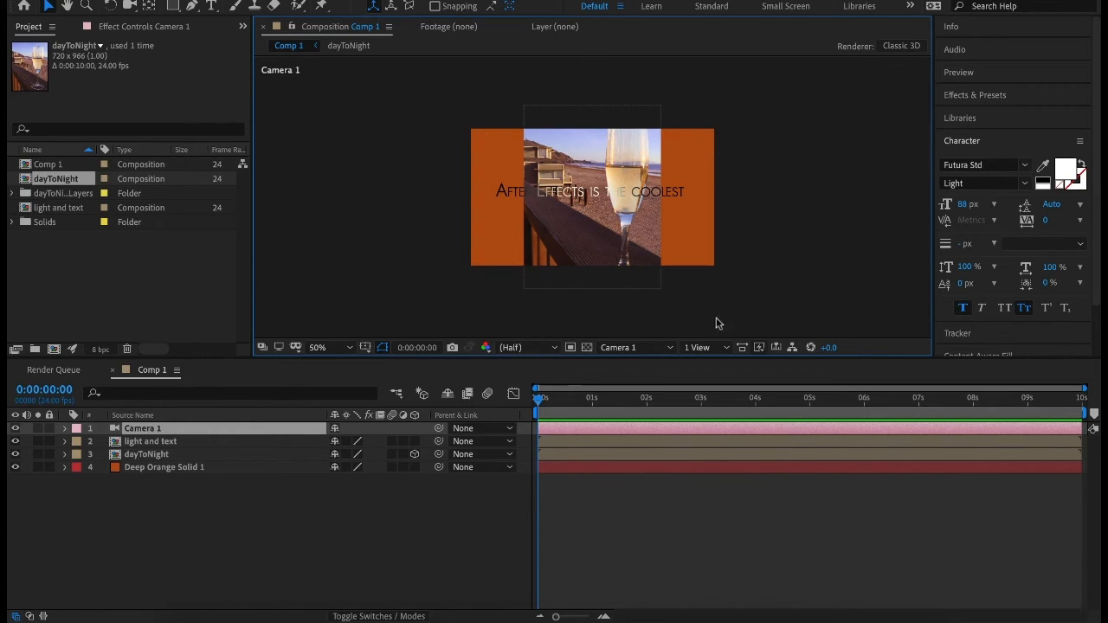
left_click(724, 347)
left_click(720, 380)
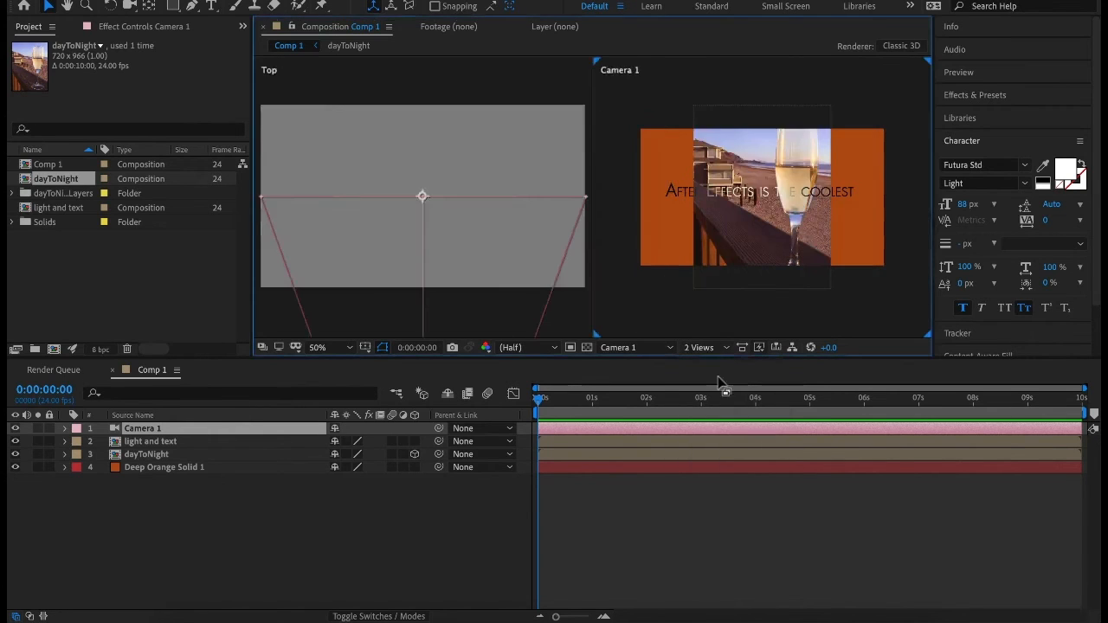
Shift Camera 1 sideways, setting its Point of Interest X to 604 and its Position X to 435.
scroll(478, 274, "down", 3)
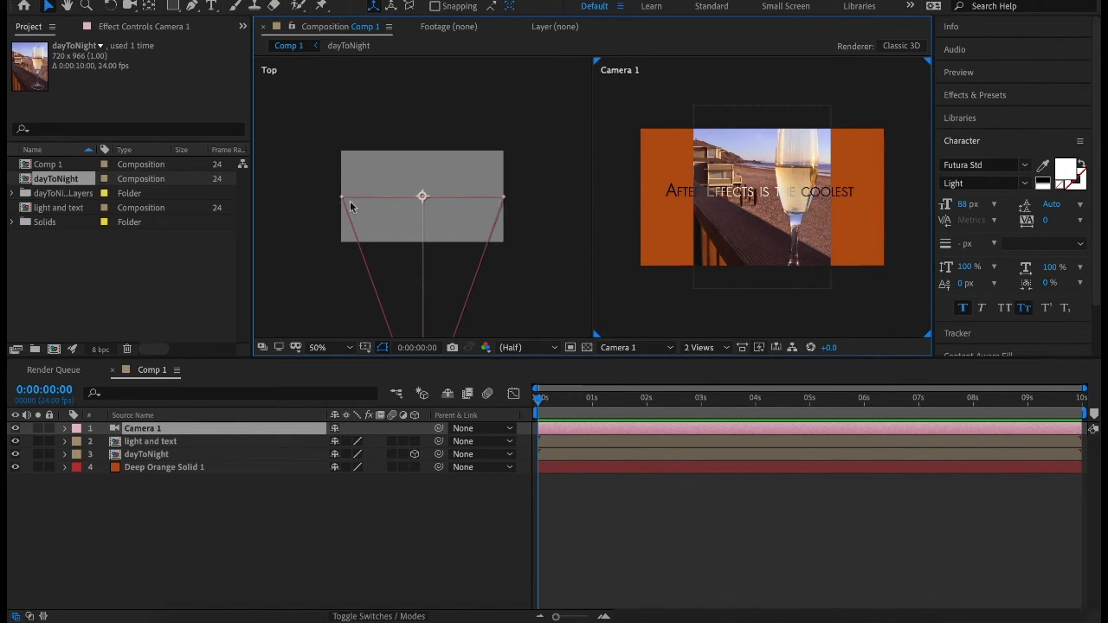
scroll(395, 213, "down", 3)
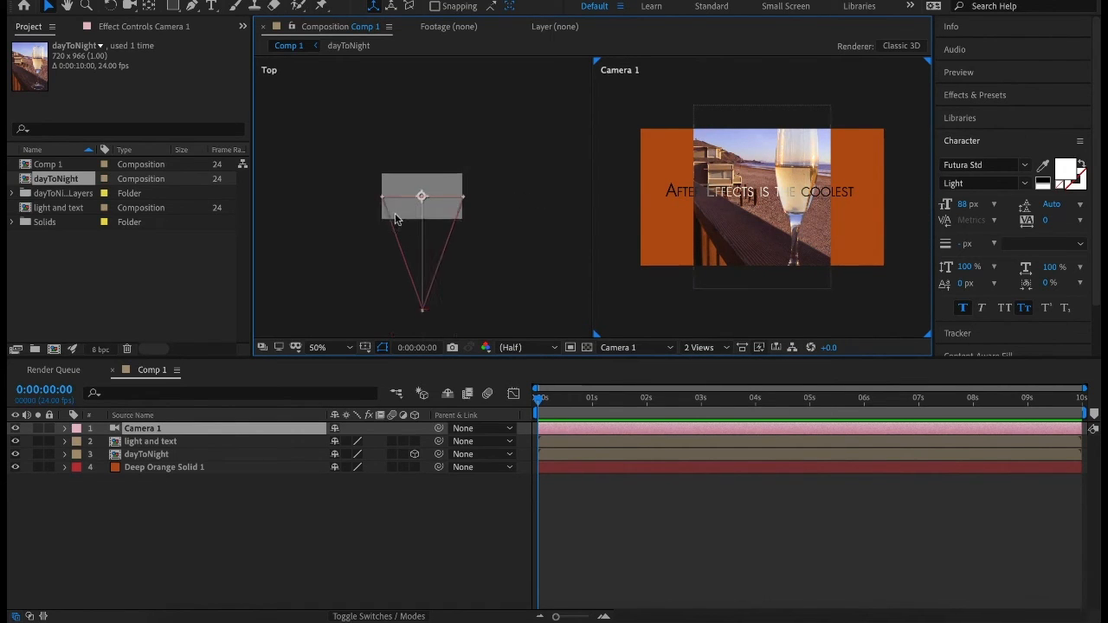
left_click(423, 317)
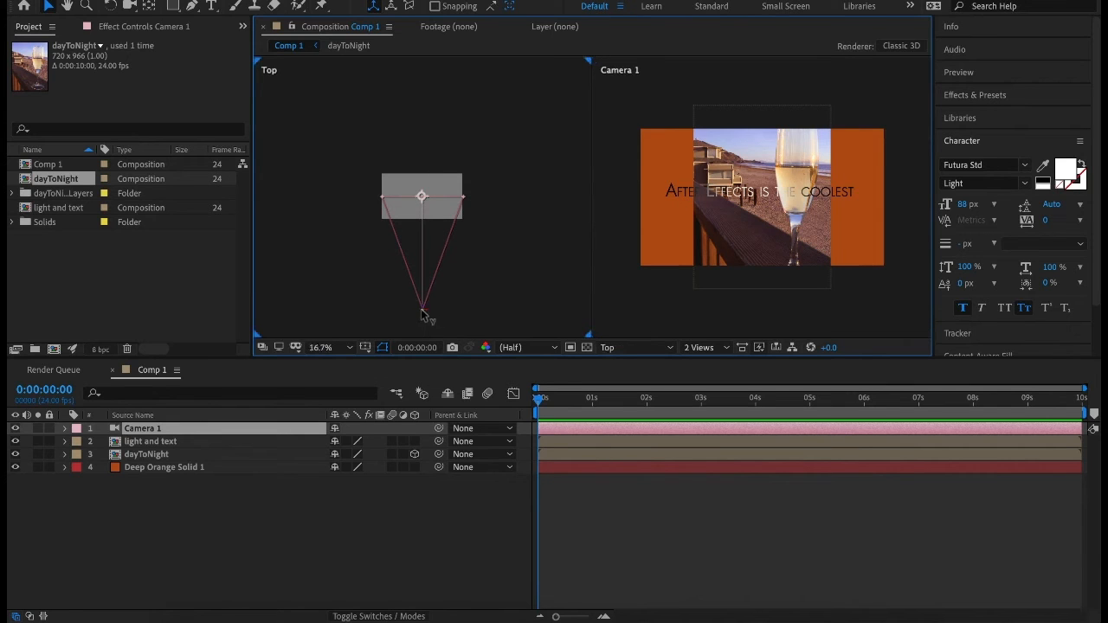
mouse_move(423, 317)
left_mouse_down()
mouse_move(422, 274)
mouse_move(425, 314)
left_mouse_up()
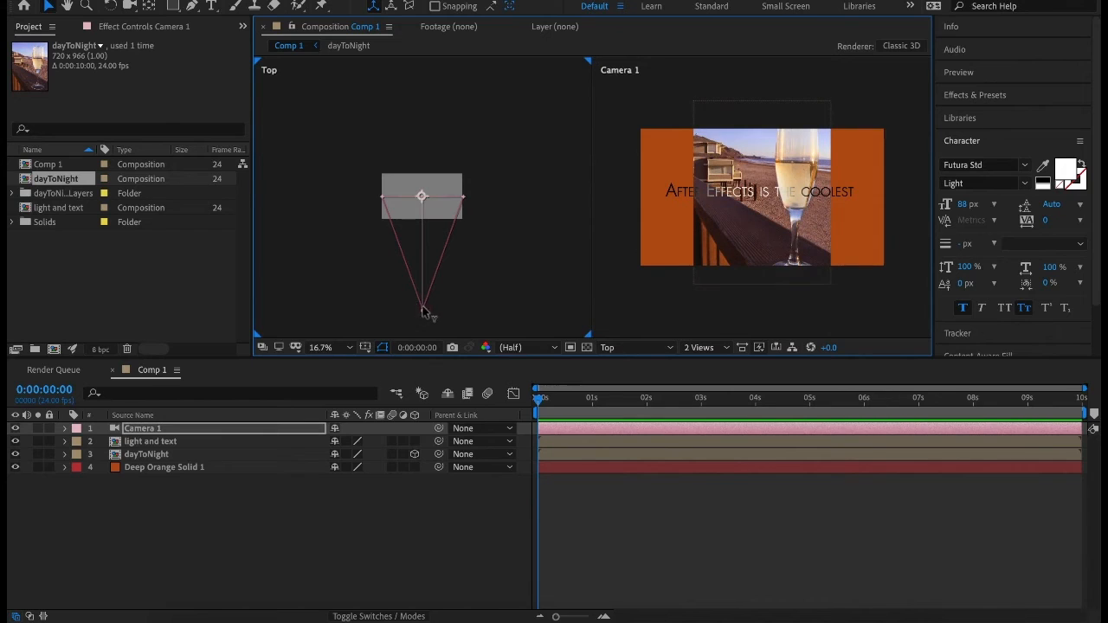
left_click(64, 429)
left_click(78, 442)
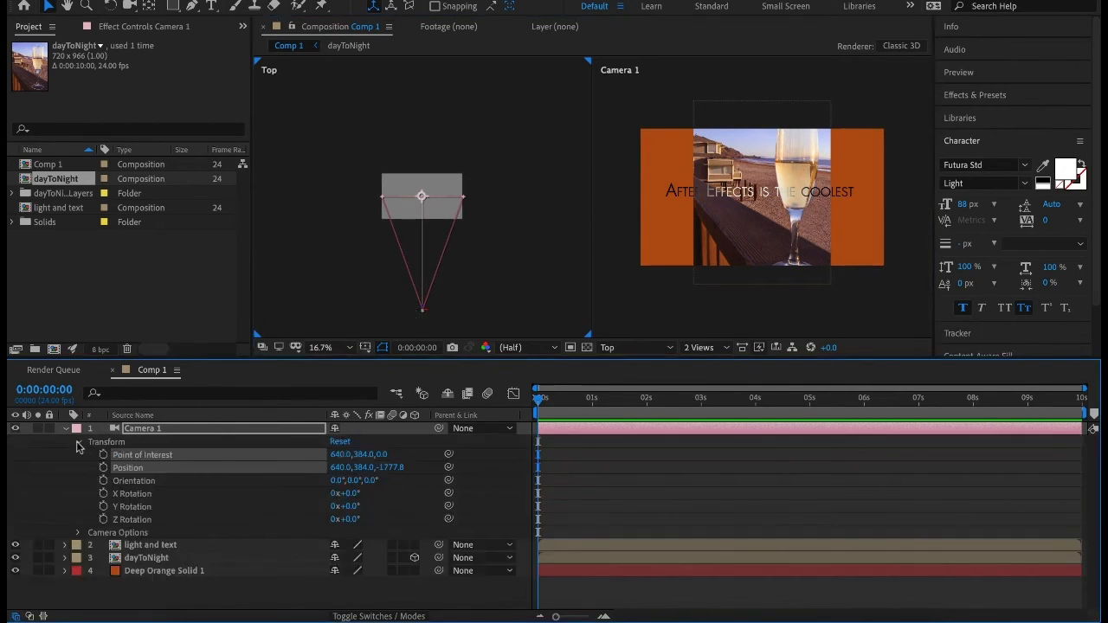
left_click_drag(340, 455, 511, 416)
left_click_drag(685, 398, 468, 459)
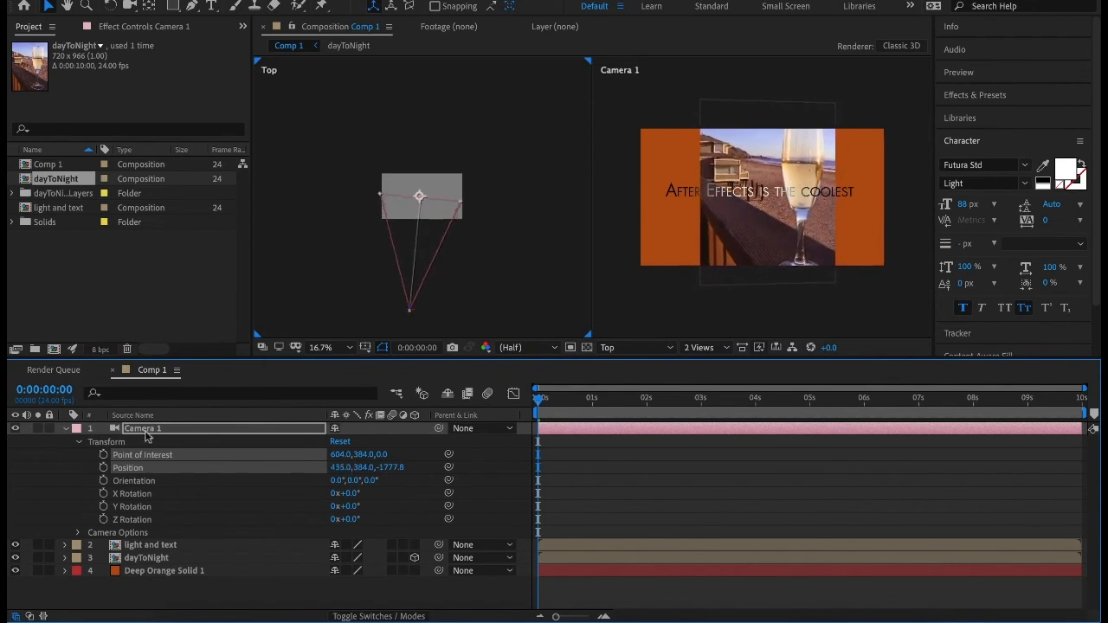
Review the Camera Options of Camera 1, such as Depth of Field, Focus Distance, Aperture and Blur Level.
left_click(79, 533)
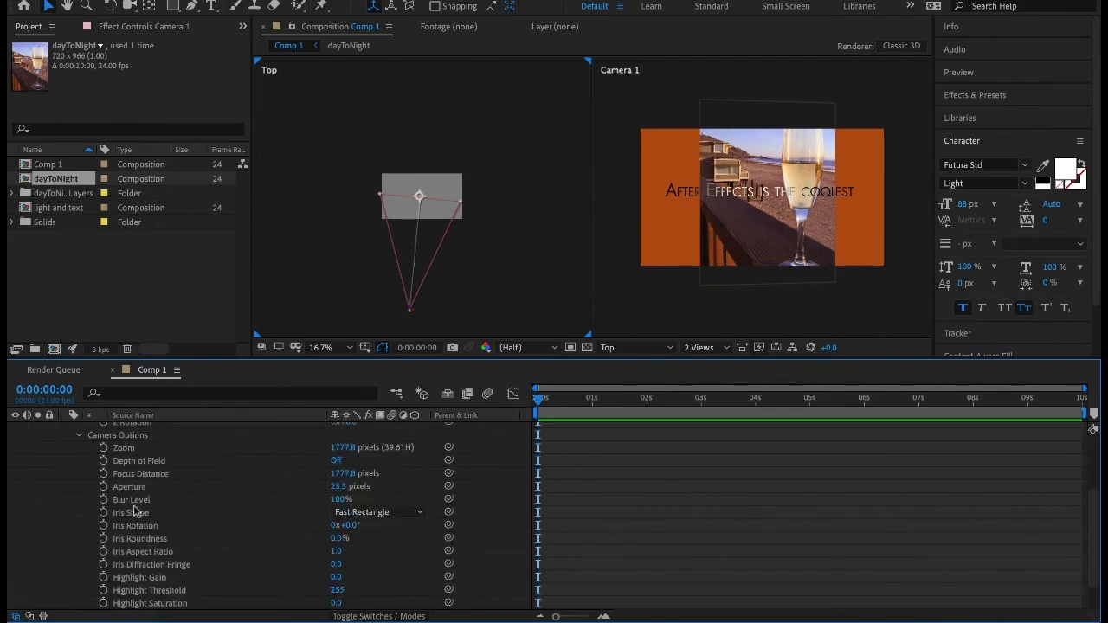
left_click(334, 465)
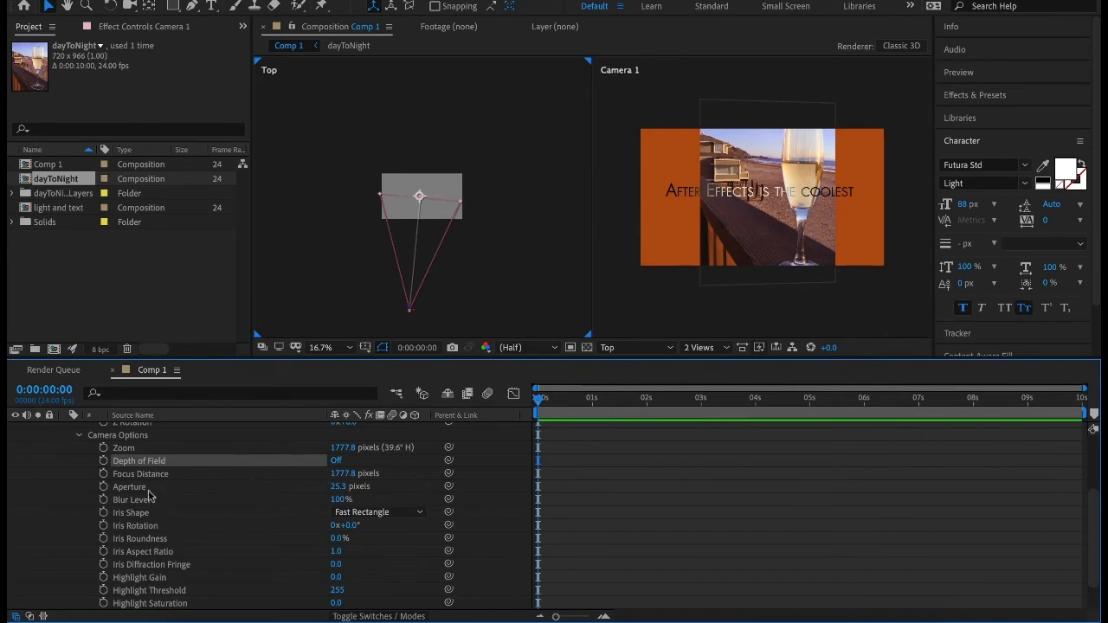
scroll(130, 520, "down", 2)
scroll(124, 528, "up", 4)
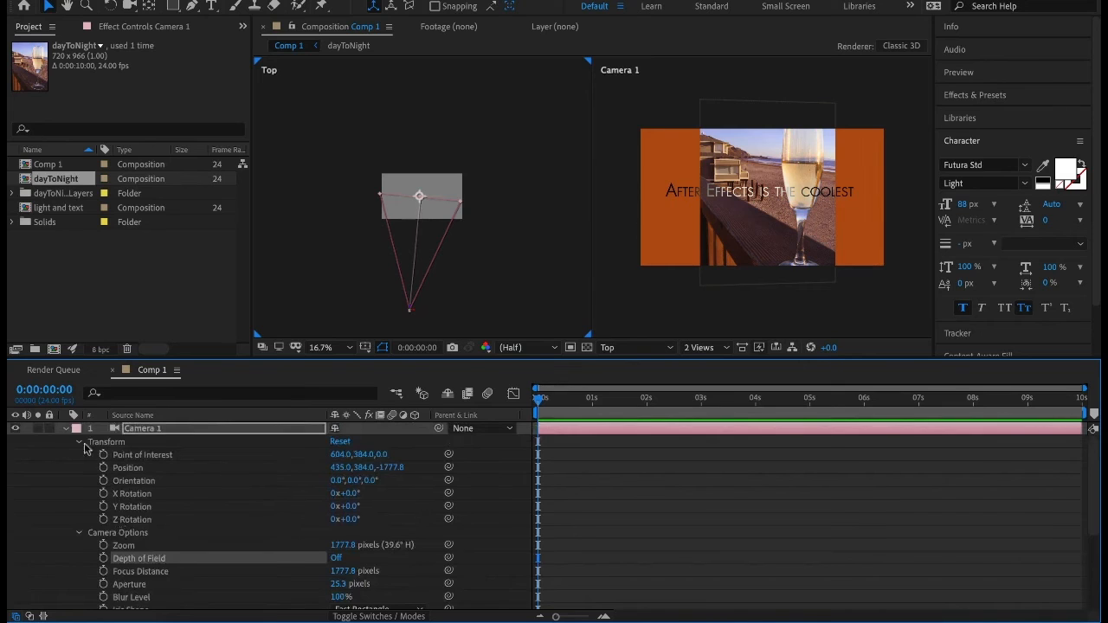
left_click(63, 430)
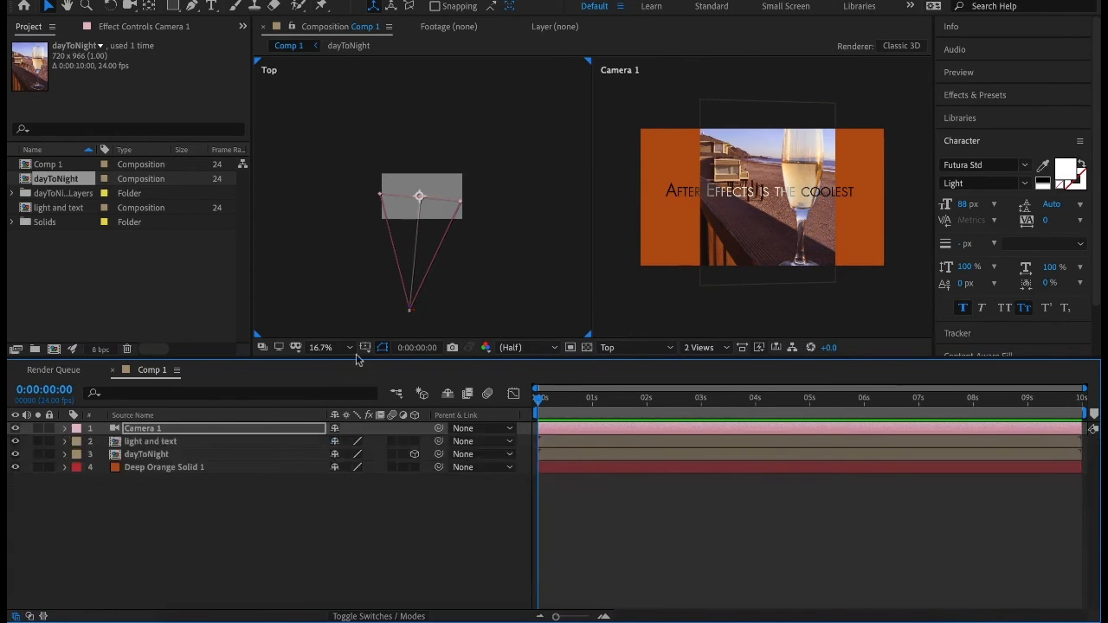
Move Camera 1's point of interest behind the image to 664, 420, 504 and set the camera's Position Y to 365.
left_click_drag(420, 197, 423, 162)
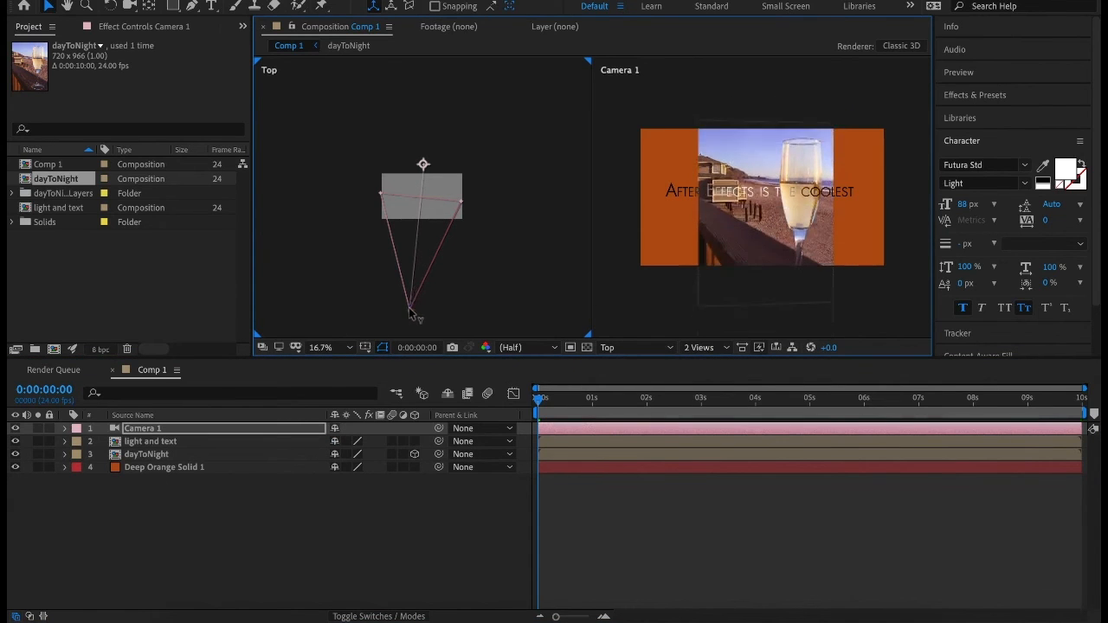
left_click(66, 429)
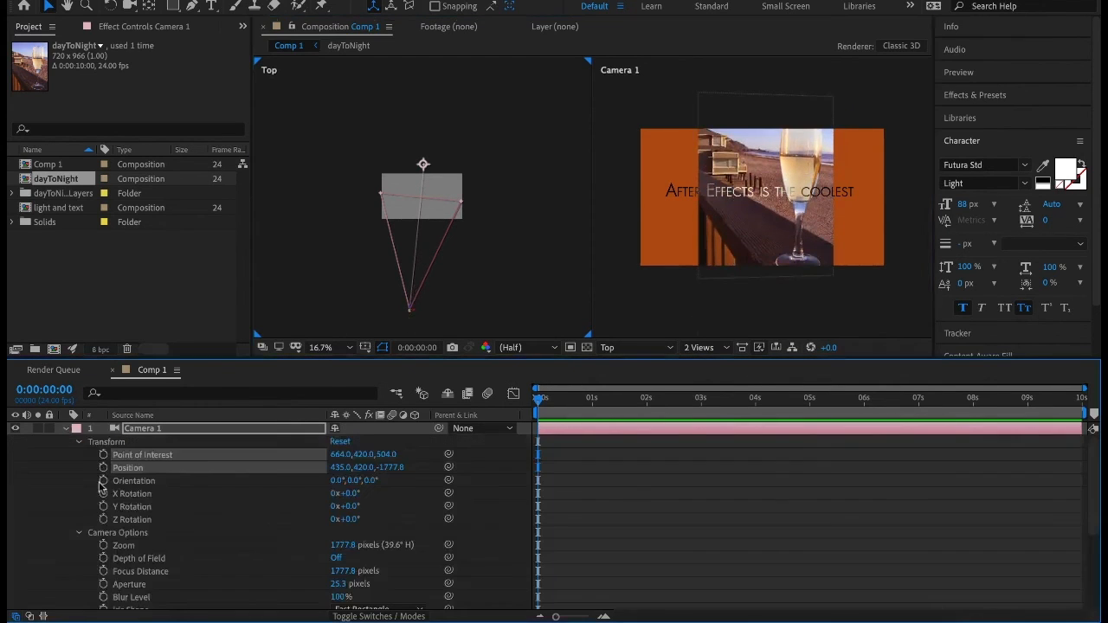
left_click_drag(362, 467, 515, 472)
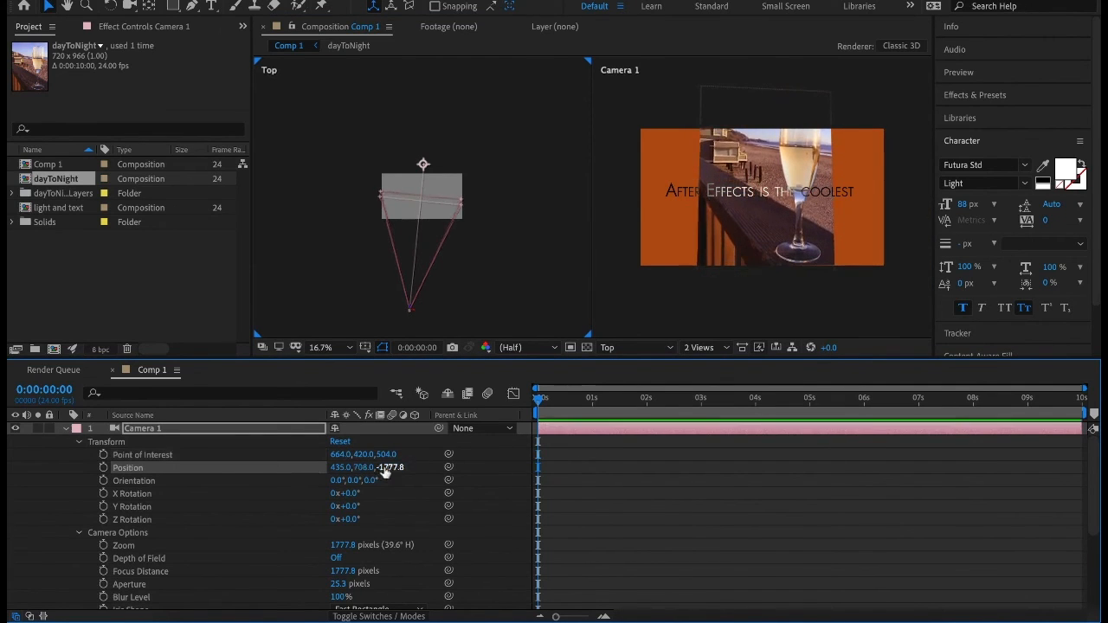
left_click_drag(358, 469, 80, 484)
Dolly Camera 1 toward the image and back away from it by changing its Position Z.
left_click_drag(395, 469, 723, 450)
left_click_drag(395, 467, 782, 462)
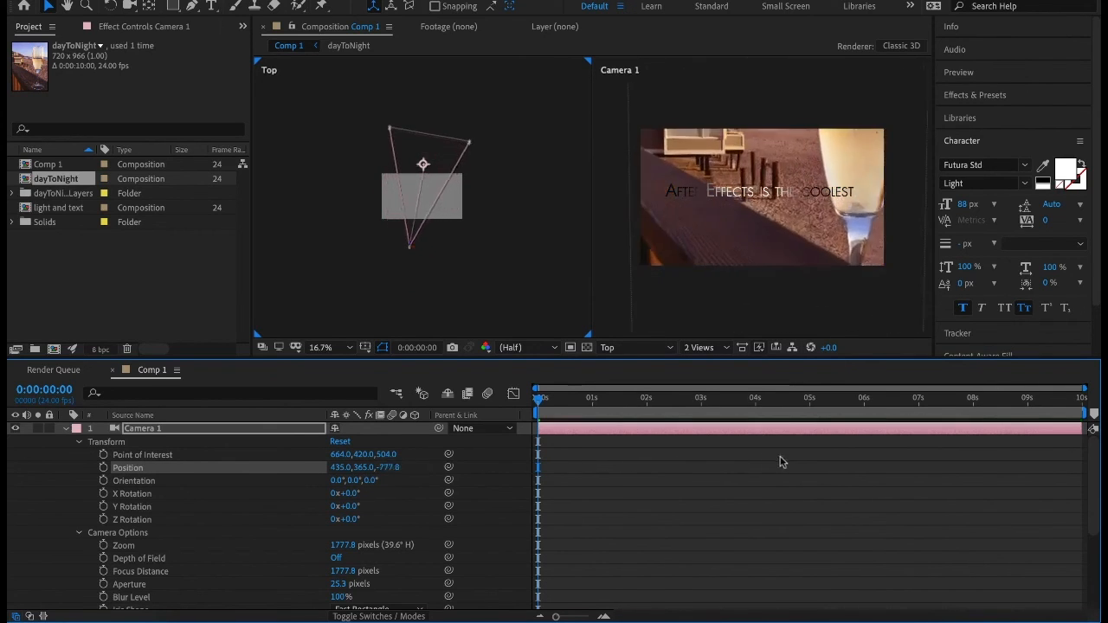
left_click_drag(386, 467, 498, 474)
left_click_drag(383, 466, 532, 461)
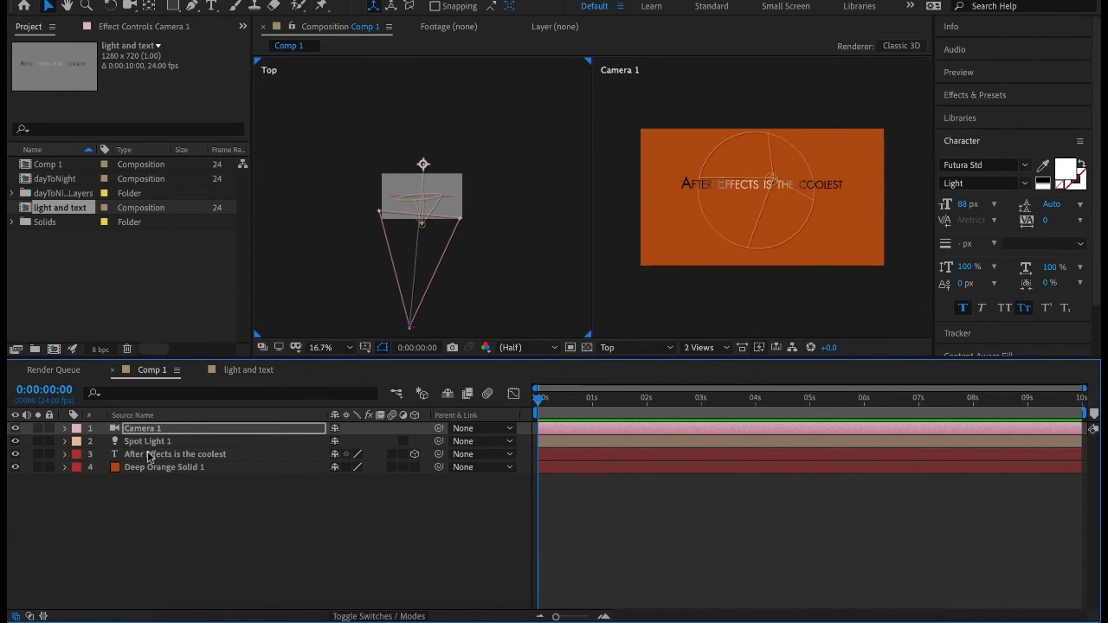
Look through the new layer types available for Comp 1, including MAXON CINEMA 4D File.
left_click(147, 456)
left_click(163, 467)
left_click(174, 516)
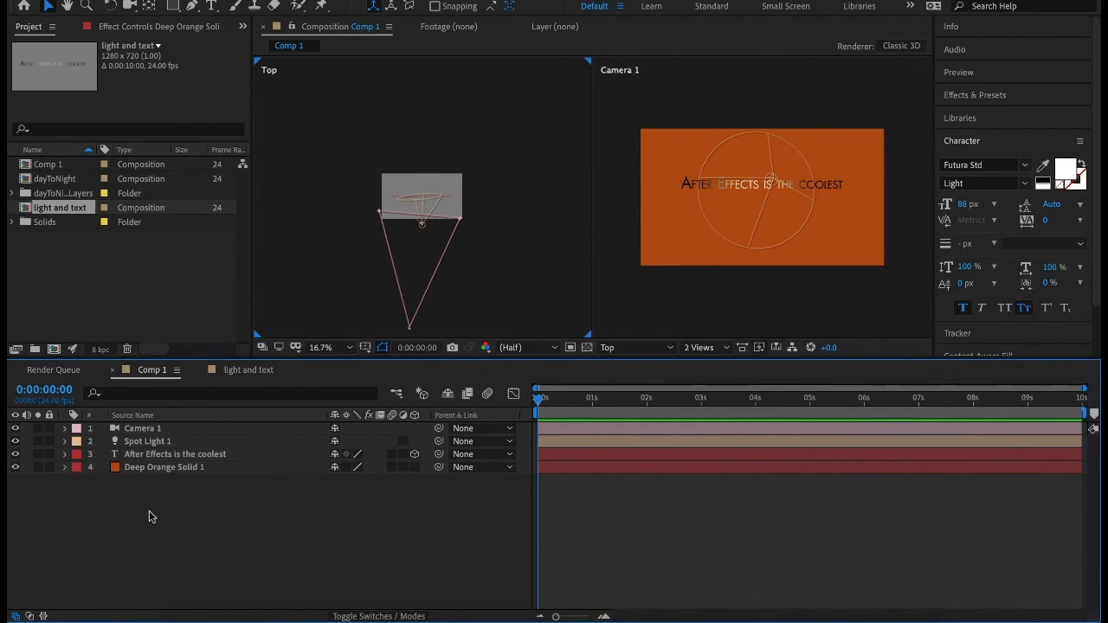
right_click(149, 517)
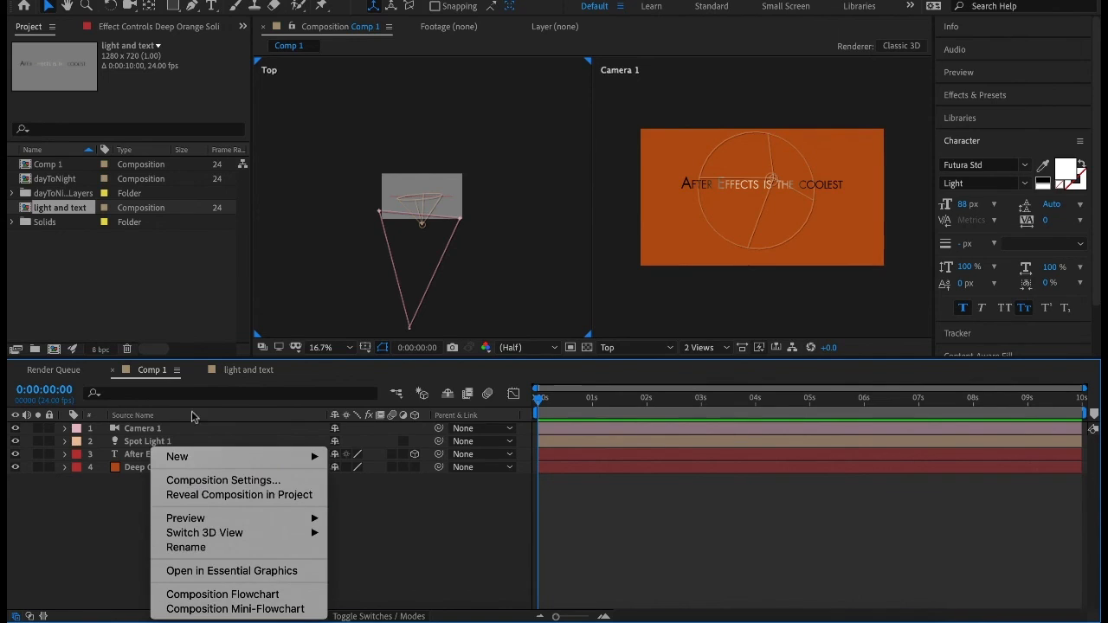
mouse_move(228, 468)
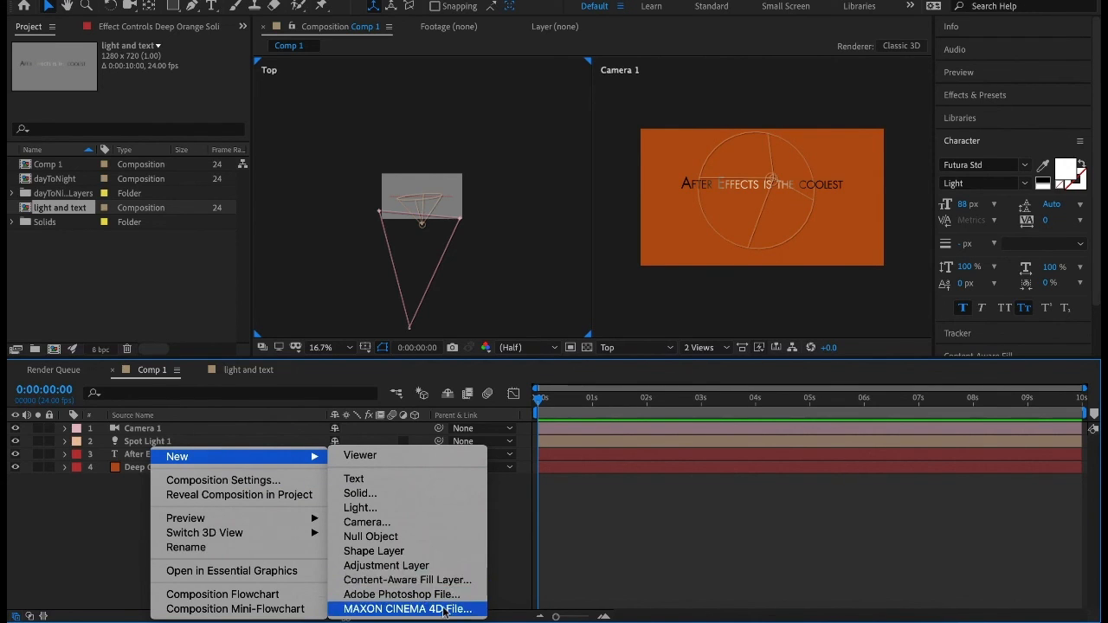
left_click(97, 541)
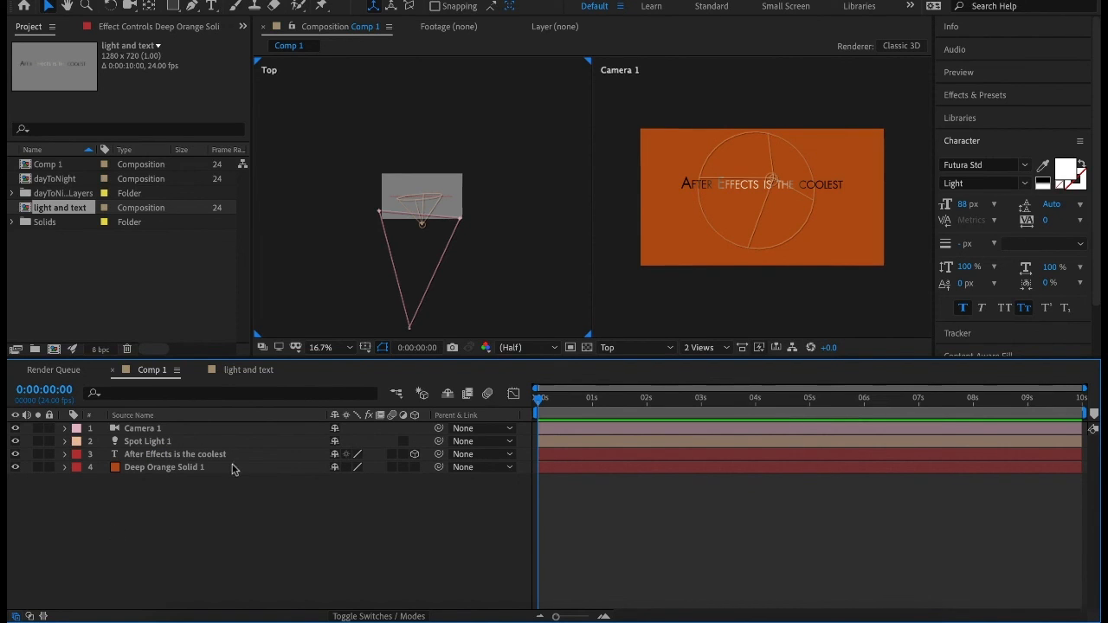
Change the composition's 3D renderer to CINEMA 4D from the text layer's Geometry Options.
left_click(64, 453)
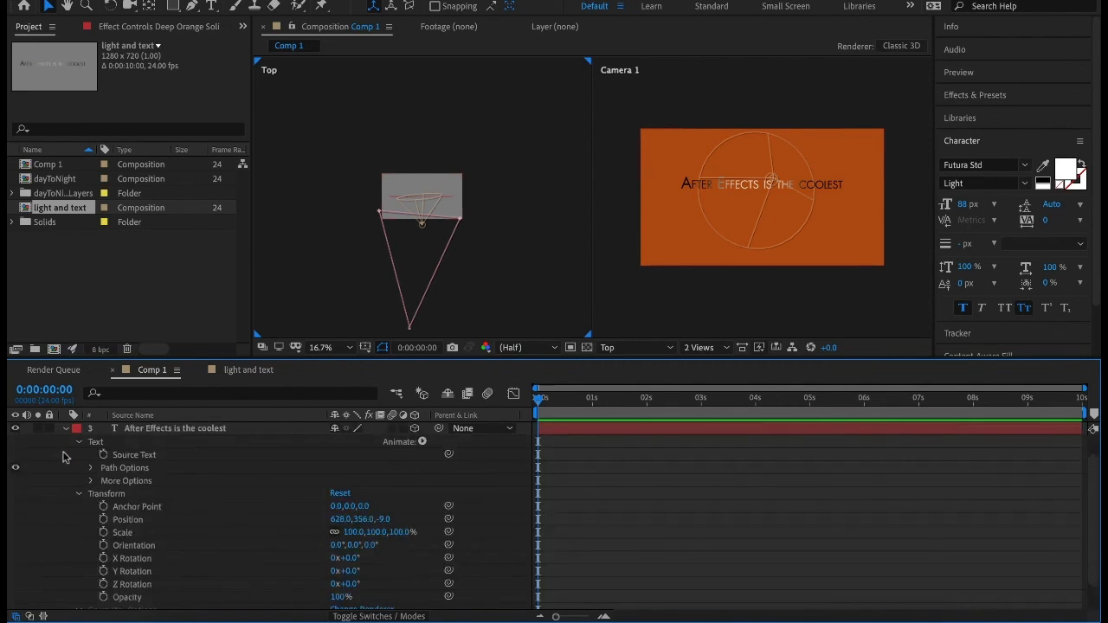
left_click(78, 444)
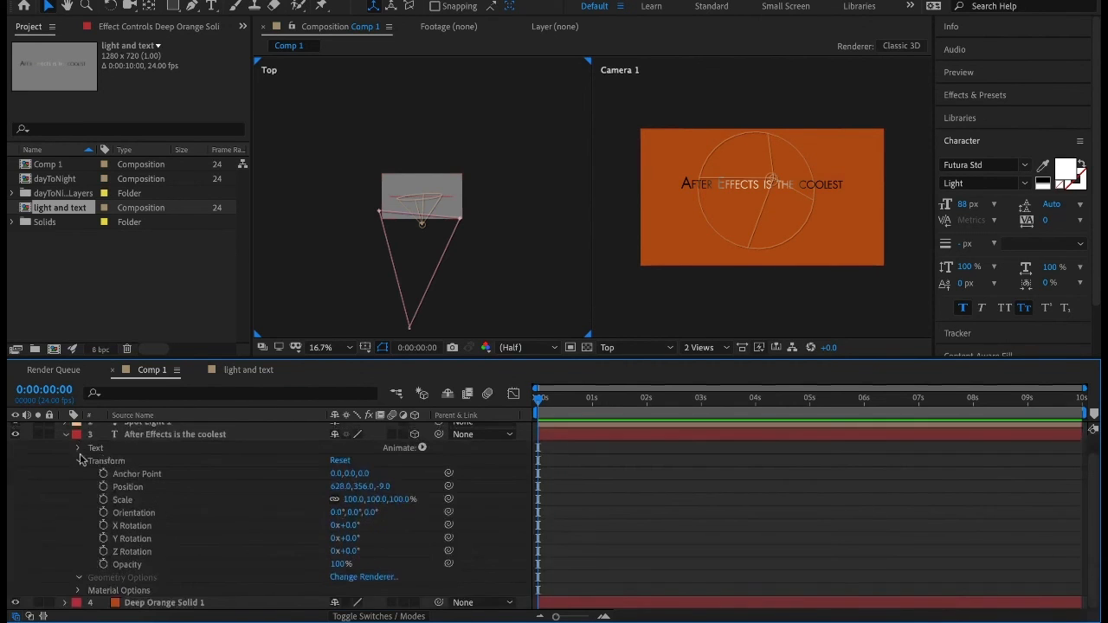
left_click(79, 458)
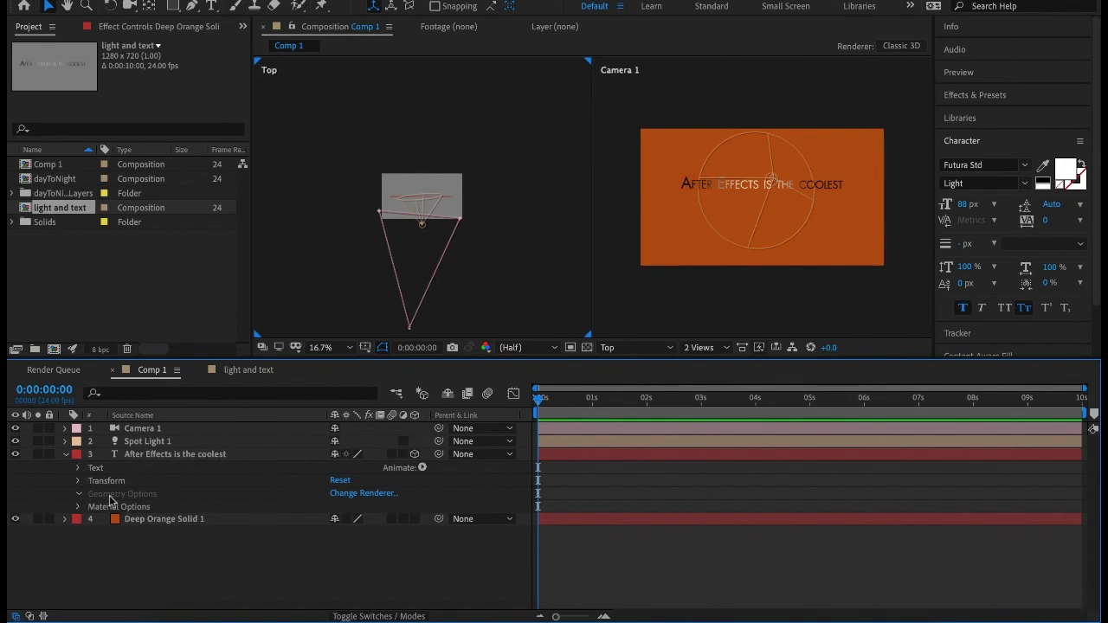
left_click(358, 493)
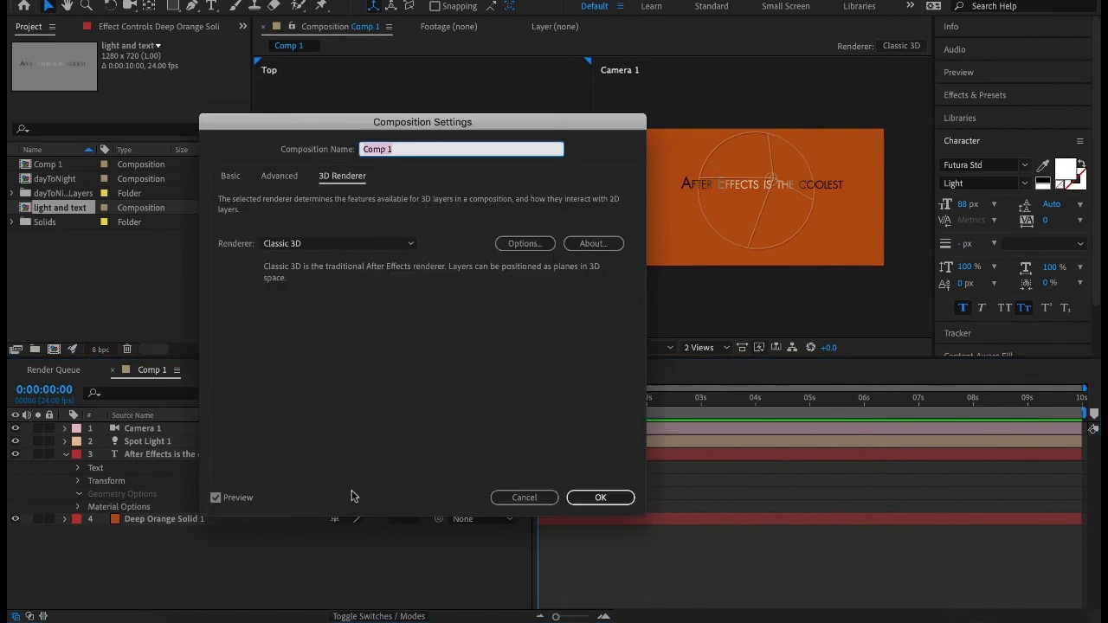
left_click(410, 245)
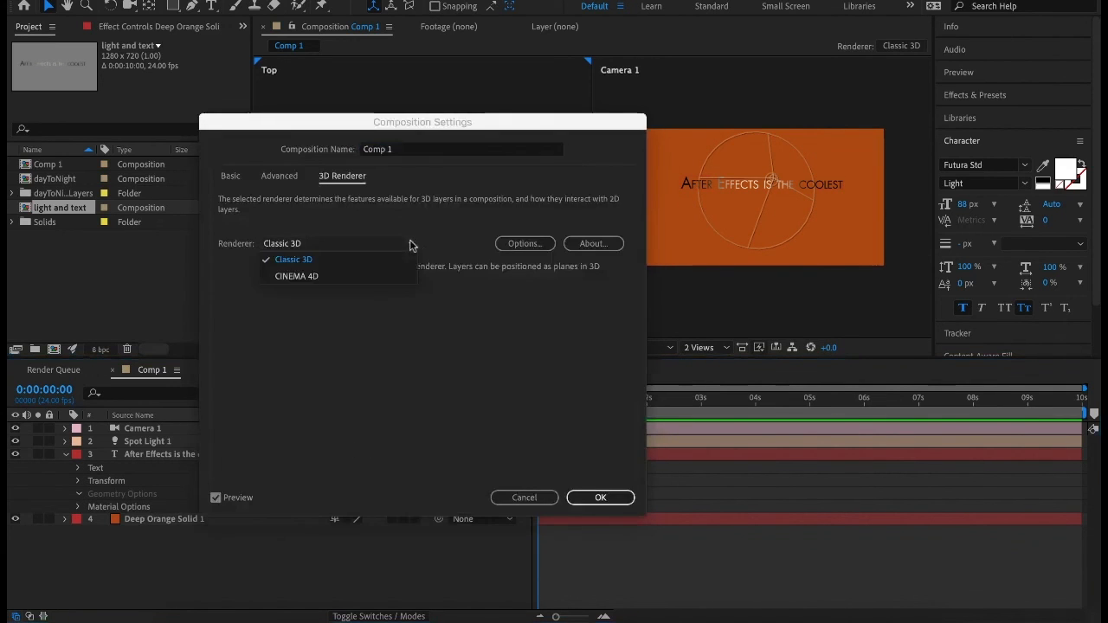
left_click(351, 277)
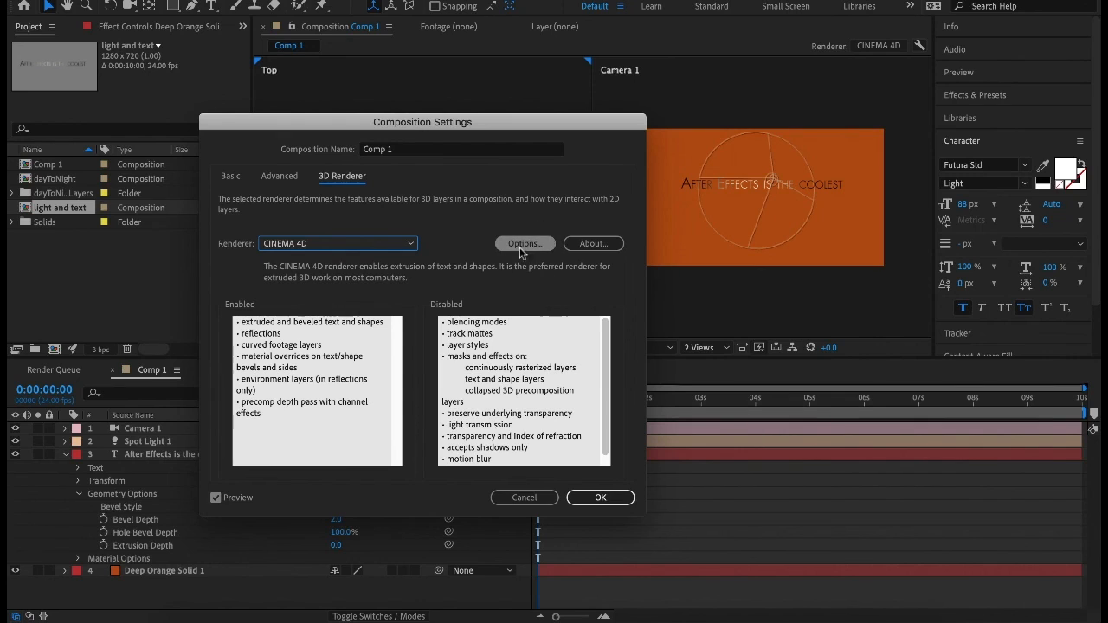
left_click(600, 498)
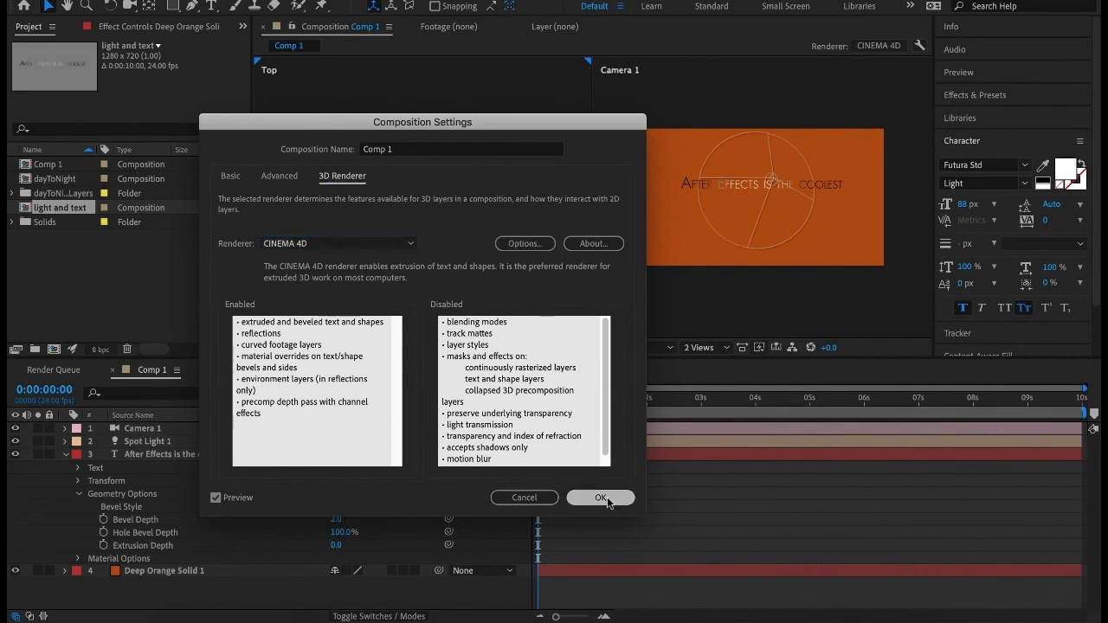
Show the composition in a single Camera 1 view at 100% magnification.
left_click(703, 347)
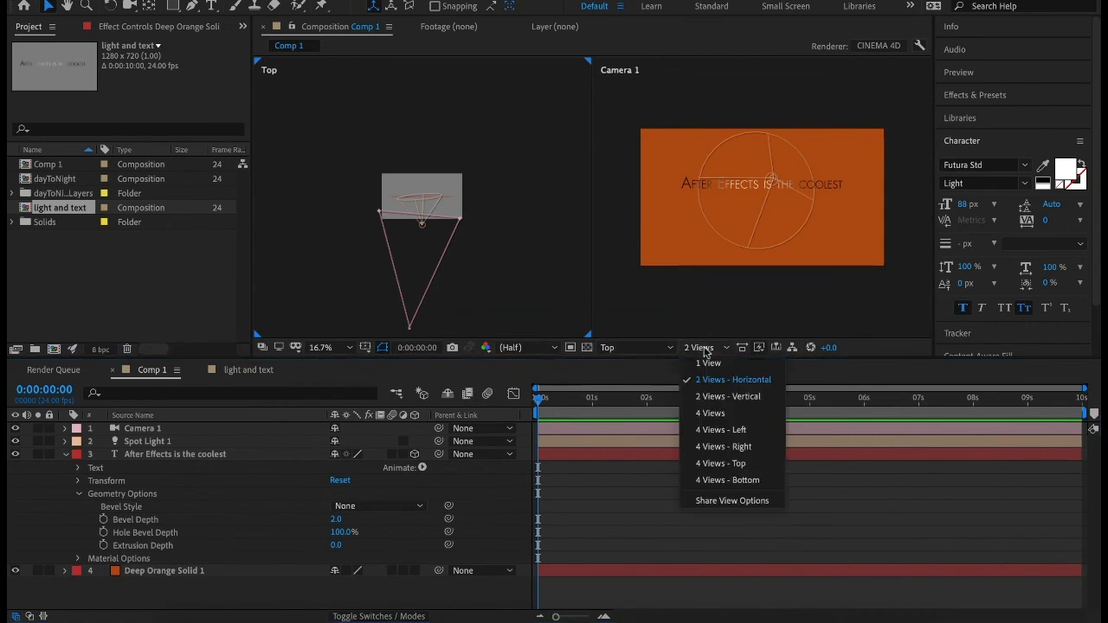
left_click(703, 361)
key("slash")
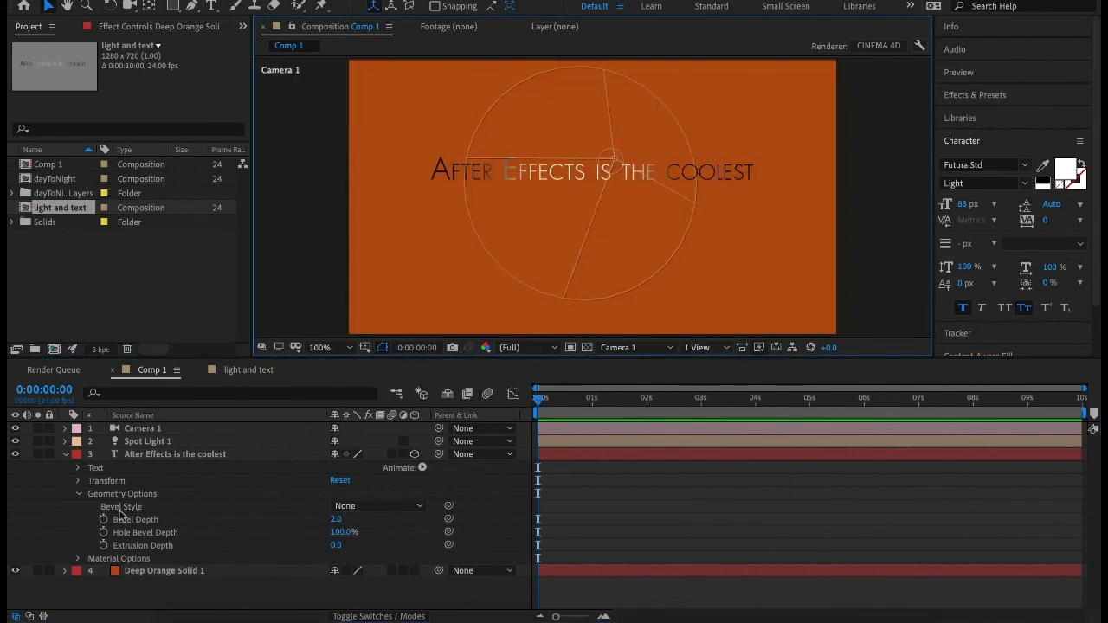
Try the Angular, Concave and Convex bevel styles on the text layer and settle on Concave.
left_click(346, 507)
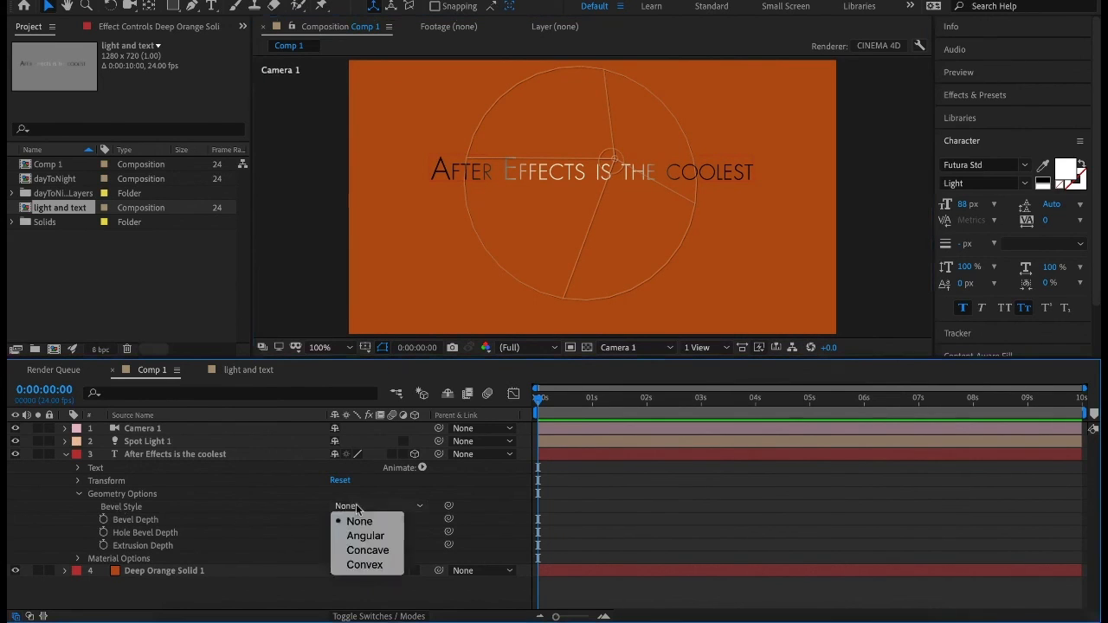
left_click(386, 536)
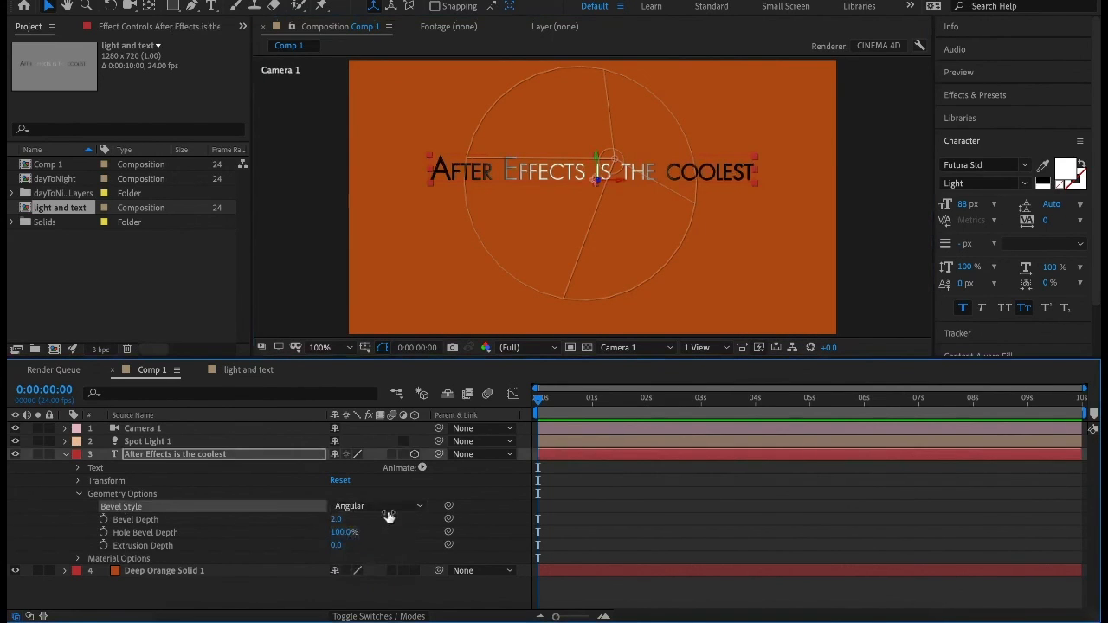
left_click(388, 507)
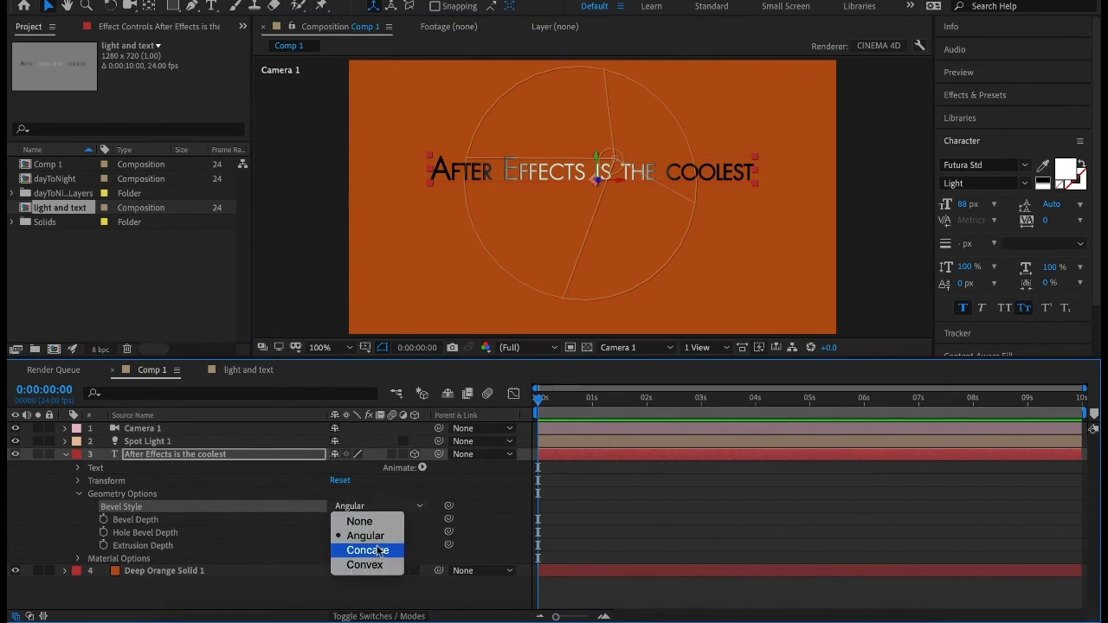
left_click(378, 551)
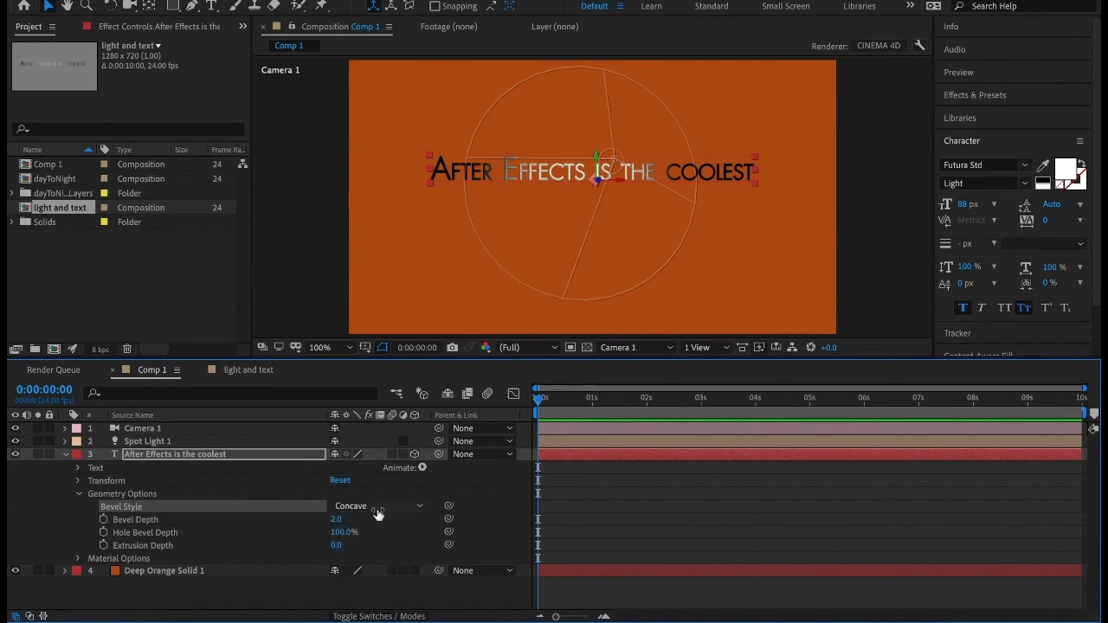
left_click(378, 507)
left_click(369, 564)
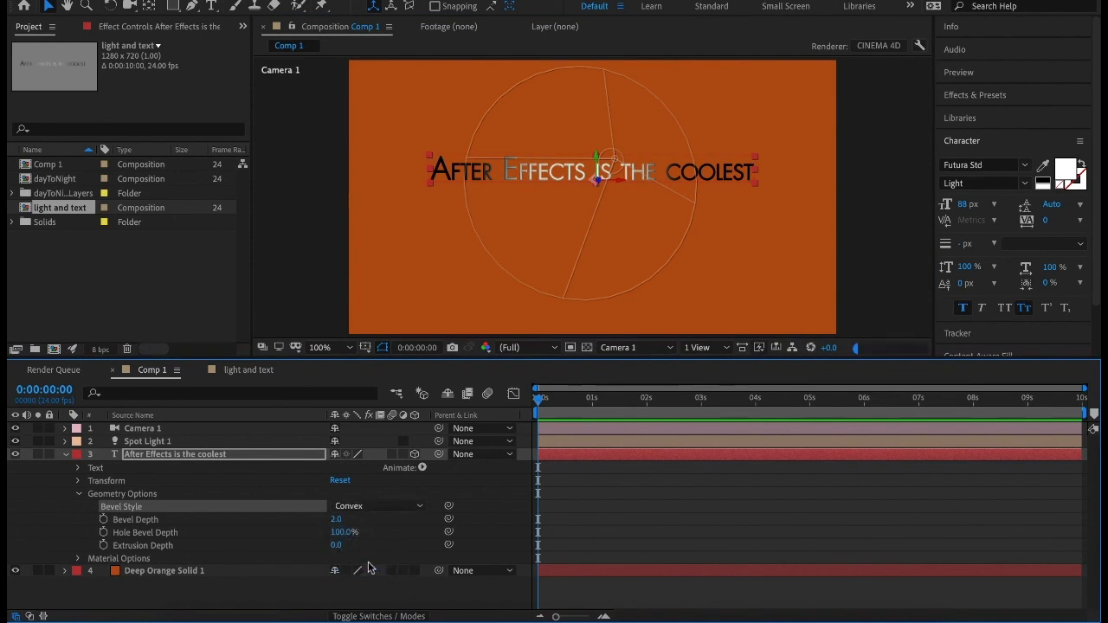
left_click(372, 509)
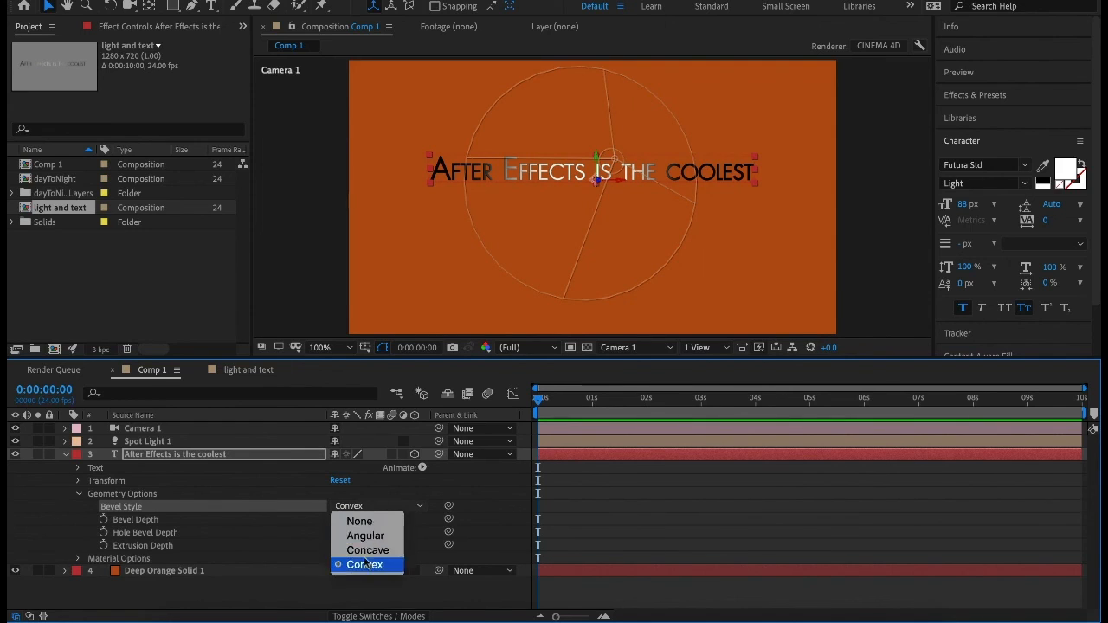
left_click(367, 550)
Set the text layer's Bevel Depth to 4.9 and its Extrusion Depth to 19.
left_click_drag(336, 520, 368, 519)
left_click(351, 533)
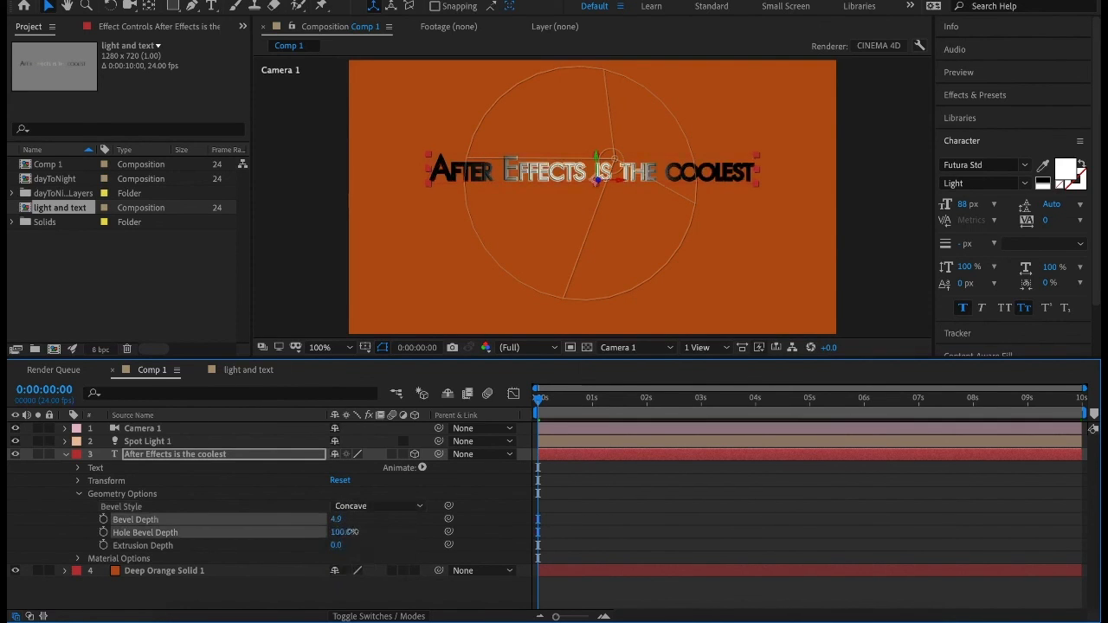
left_click_drag(338, 545, 352, 544)
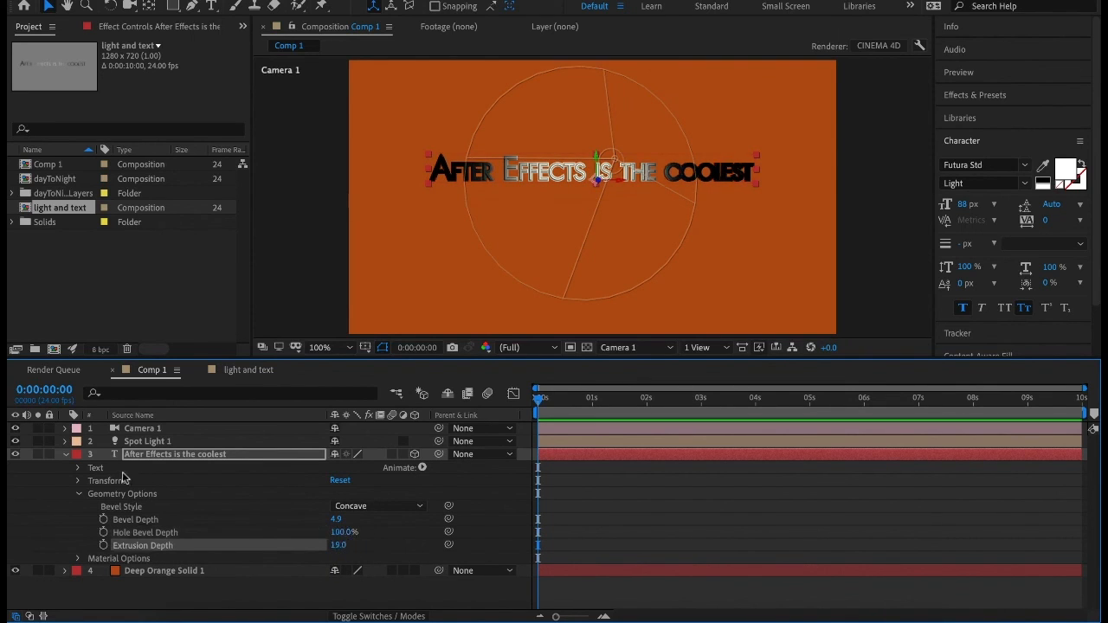
Tilt the extruded text layer by setting its X Orientation to 27°.
left_click(78, 469)
left_click(78, 468)
left_click(78, 481)
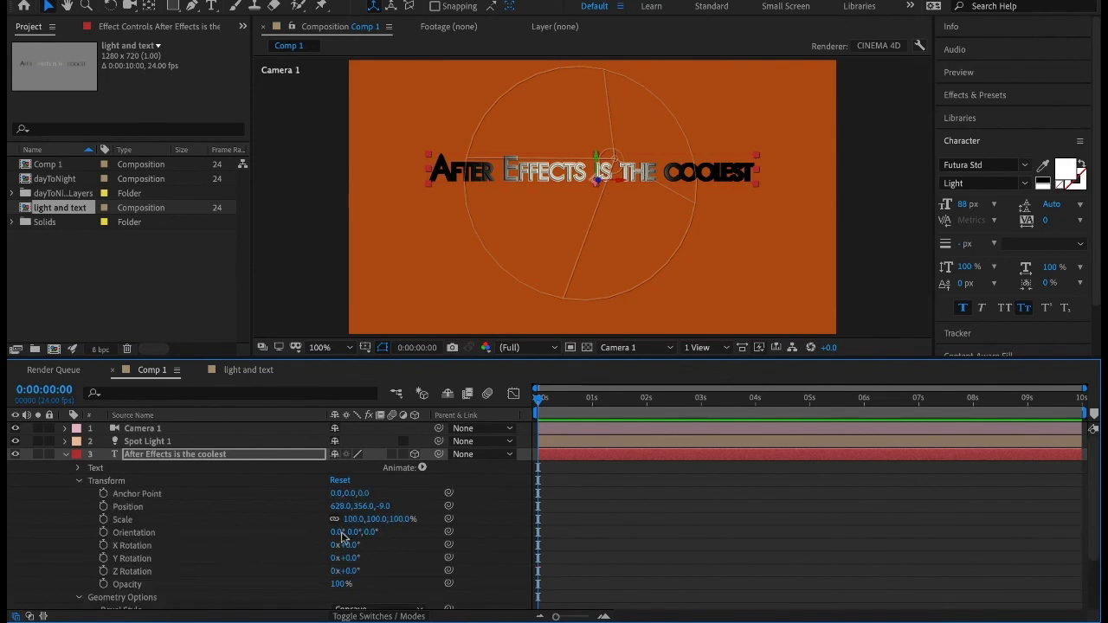
left_click_drag(338, 532, 374, 534)
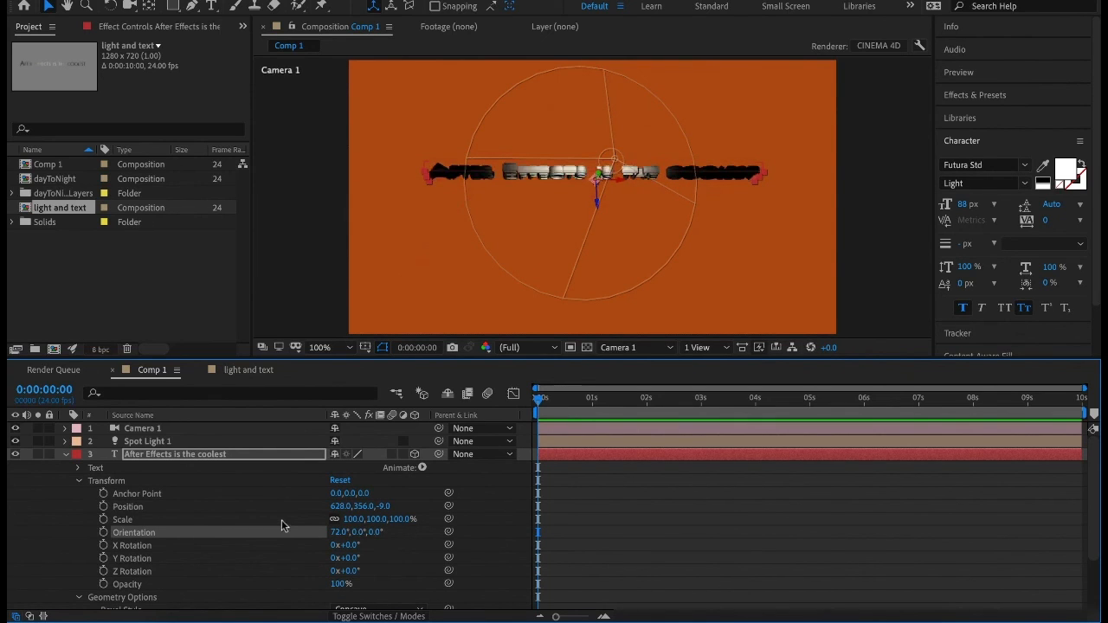
mouse_move(334, 533)
left_mouse_down()
mouse_move(294, 534)
mouse_move(346, 535)
left_mouse_up()
left_click(338, 533)
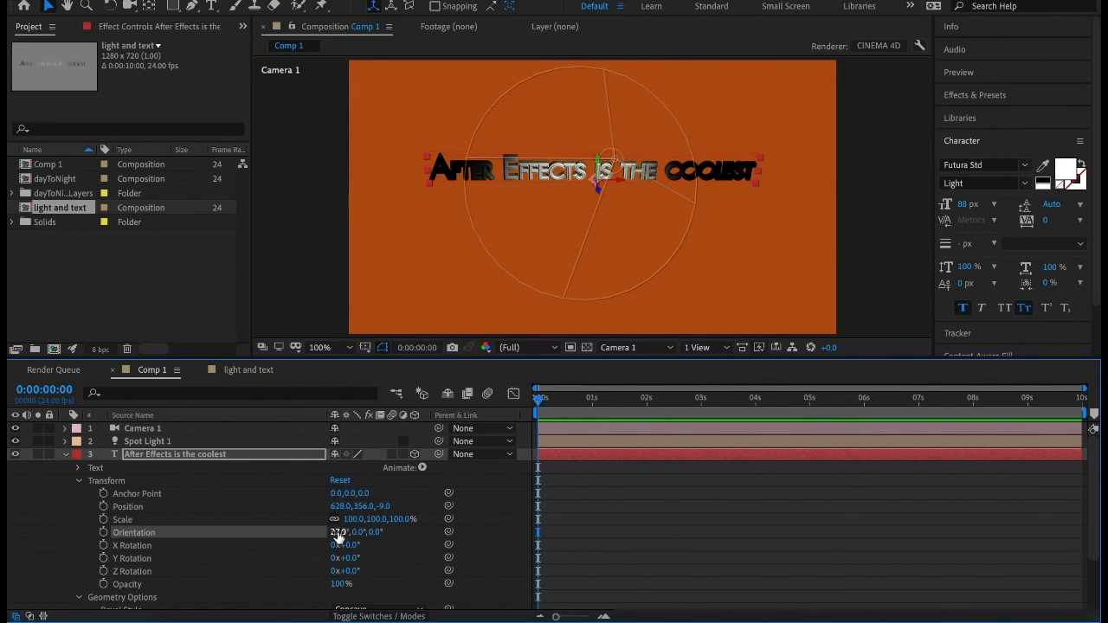
key("Return")
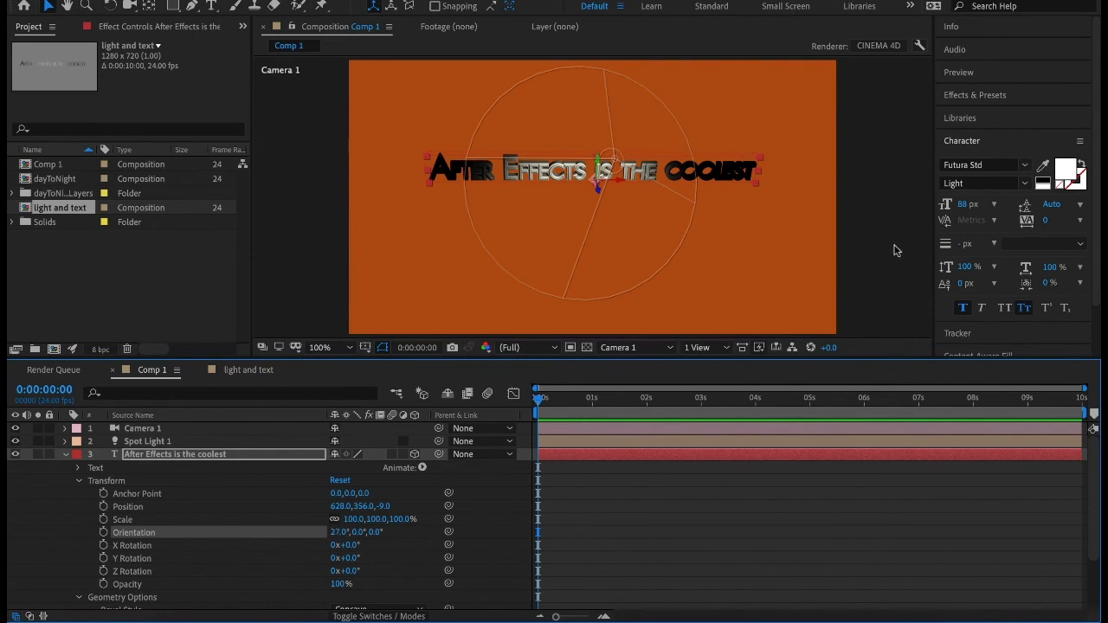